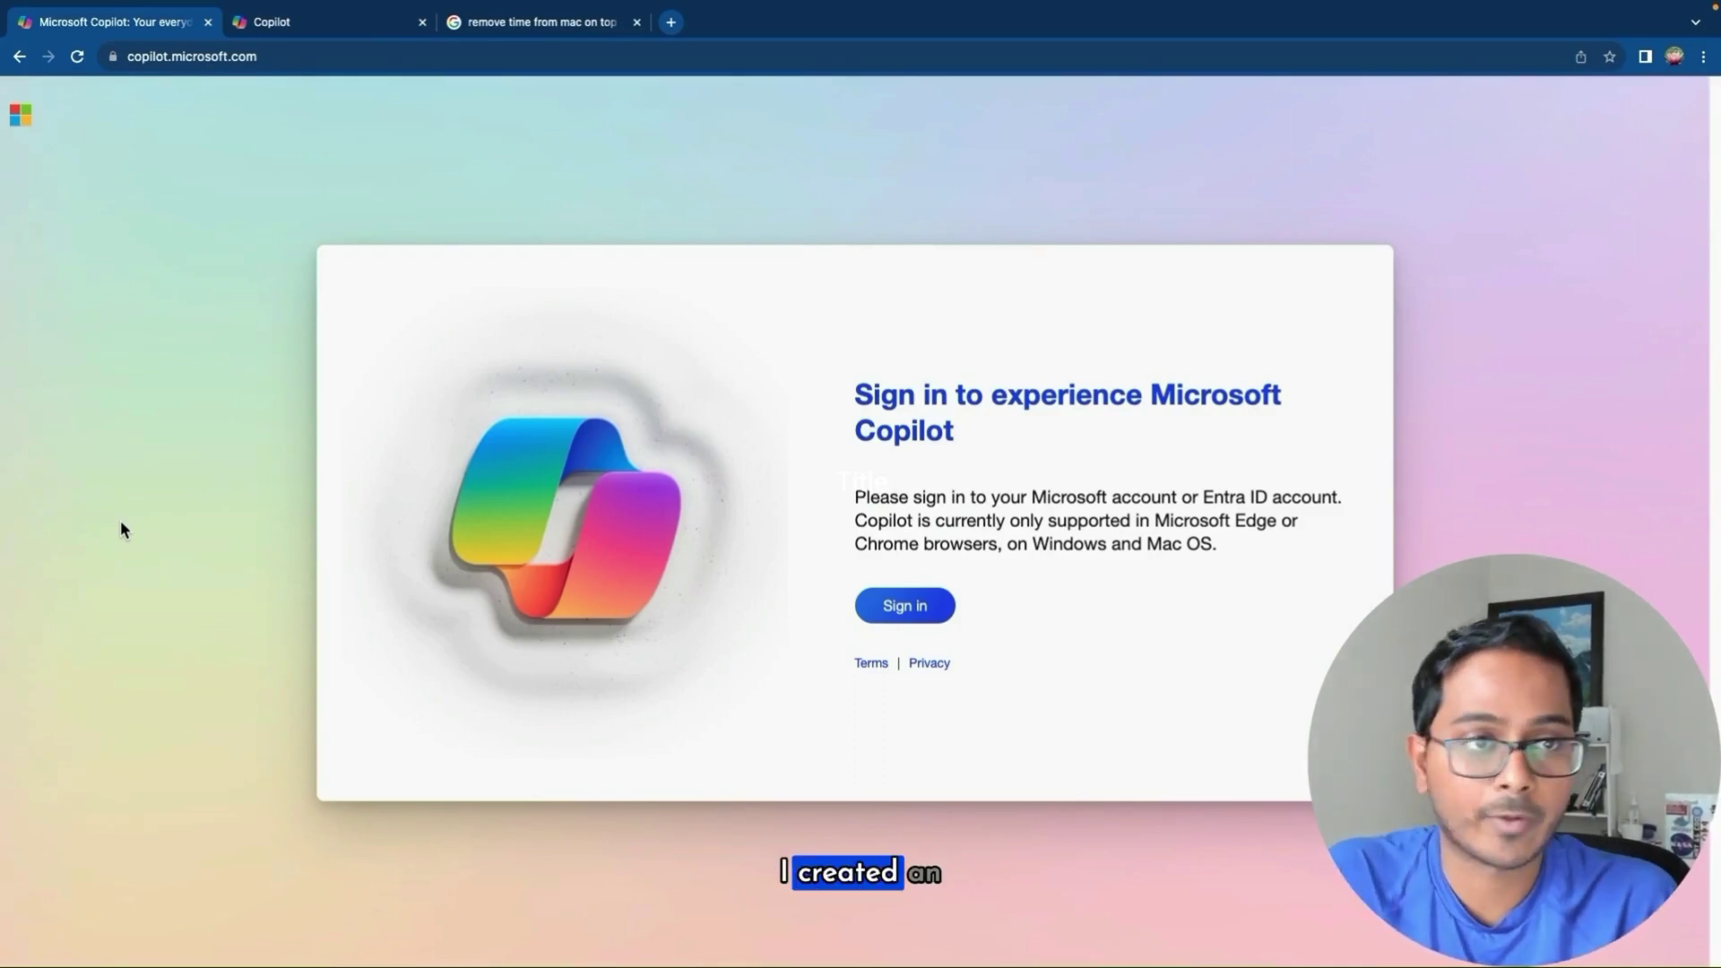
- Switch to the Copilot tab to show the signed-in home page with the 'Bear vs Lion' chat
click(346, 21)
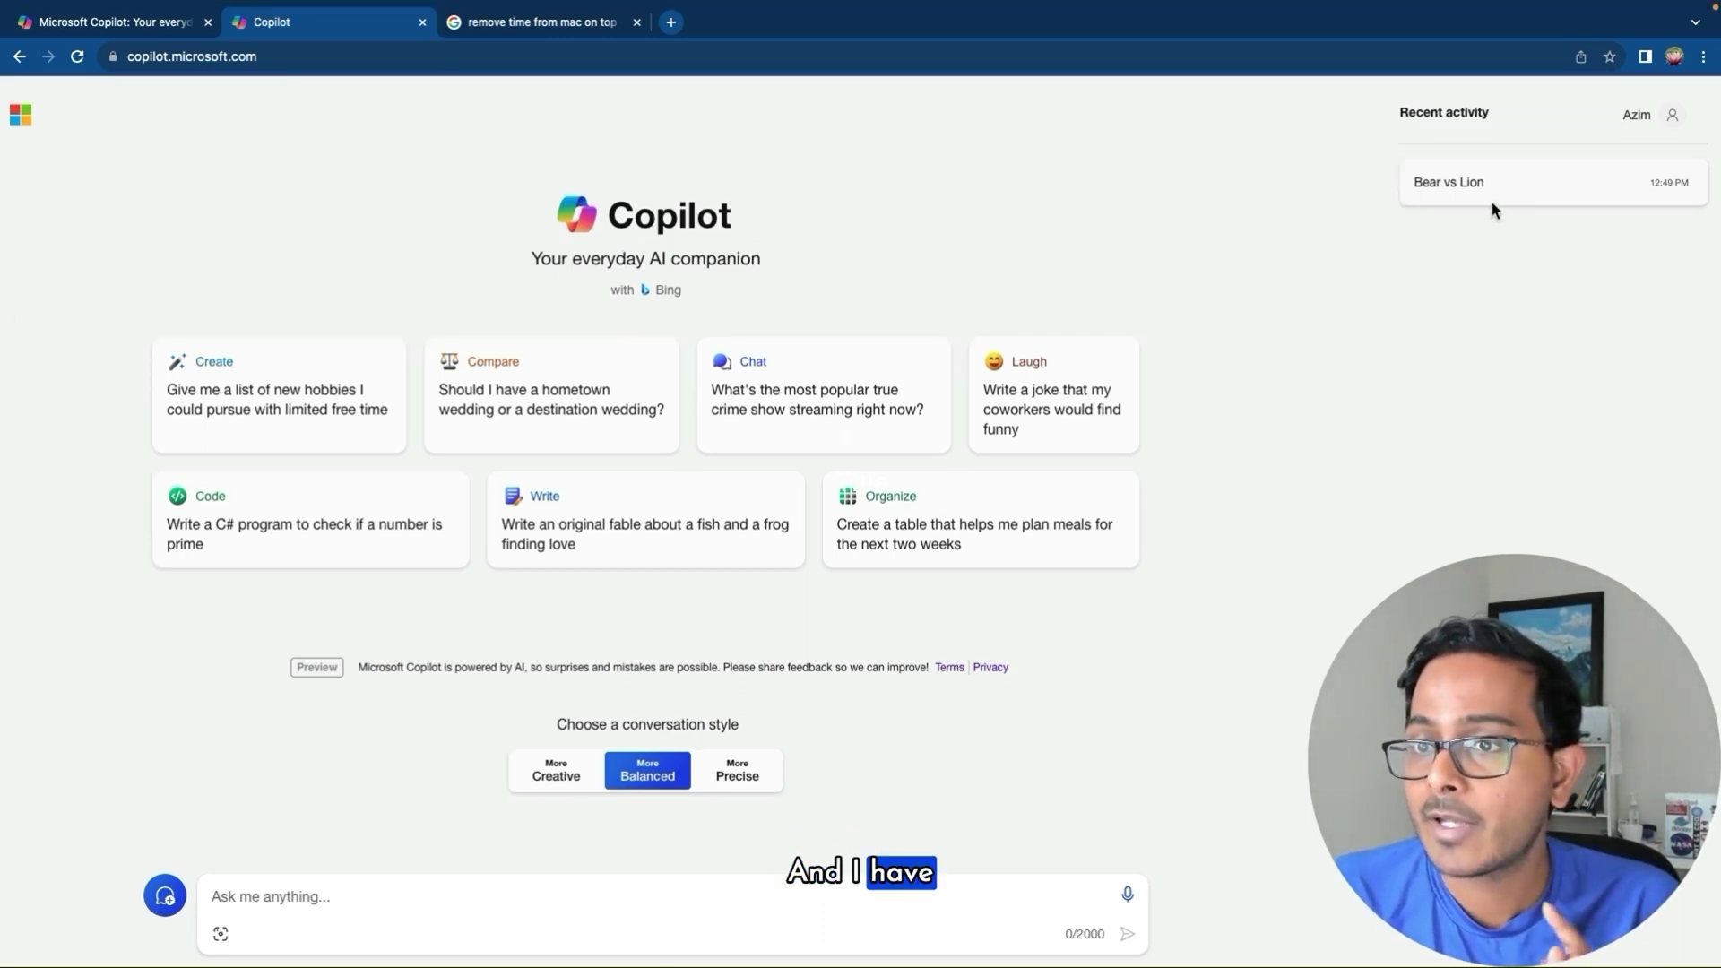
mouse_move(1493, 199)
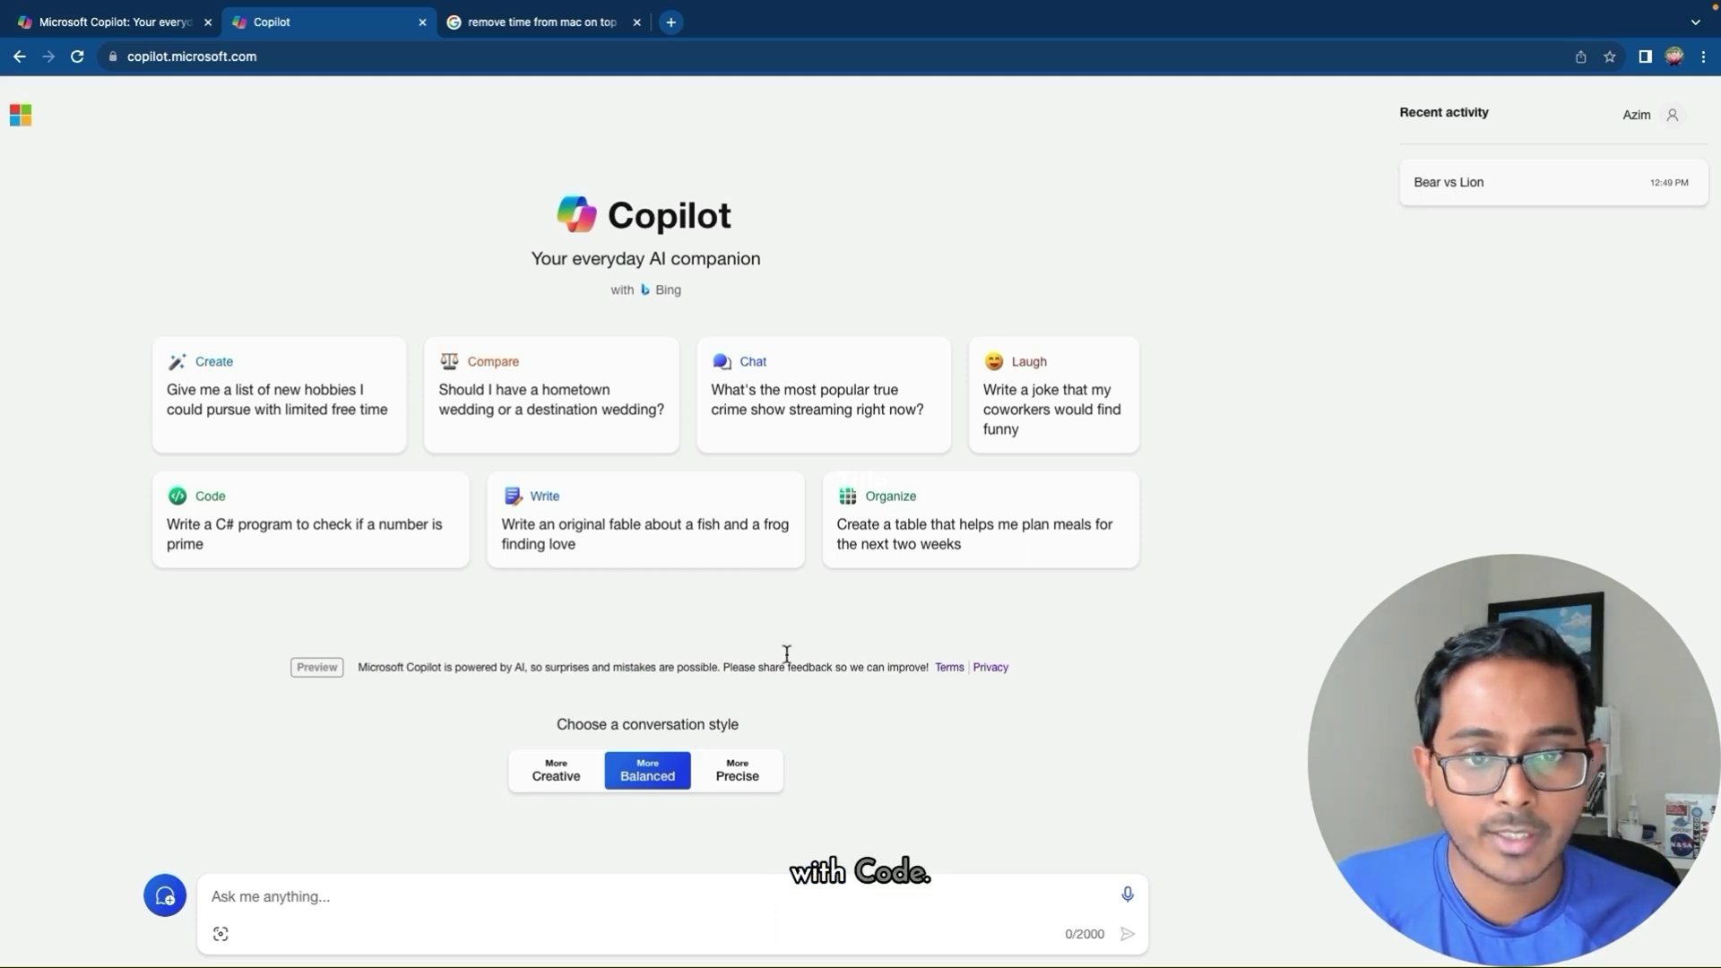
- Send the Code suggestion 'Write a C# program to check if a number is prime'
click(324, 521)
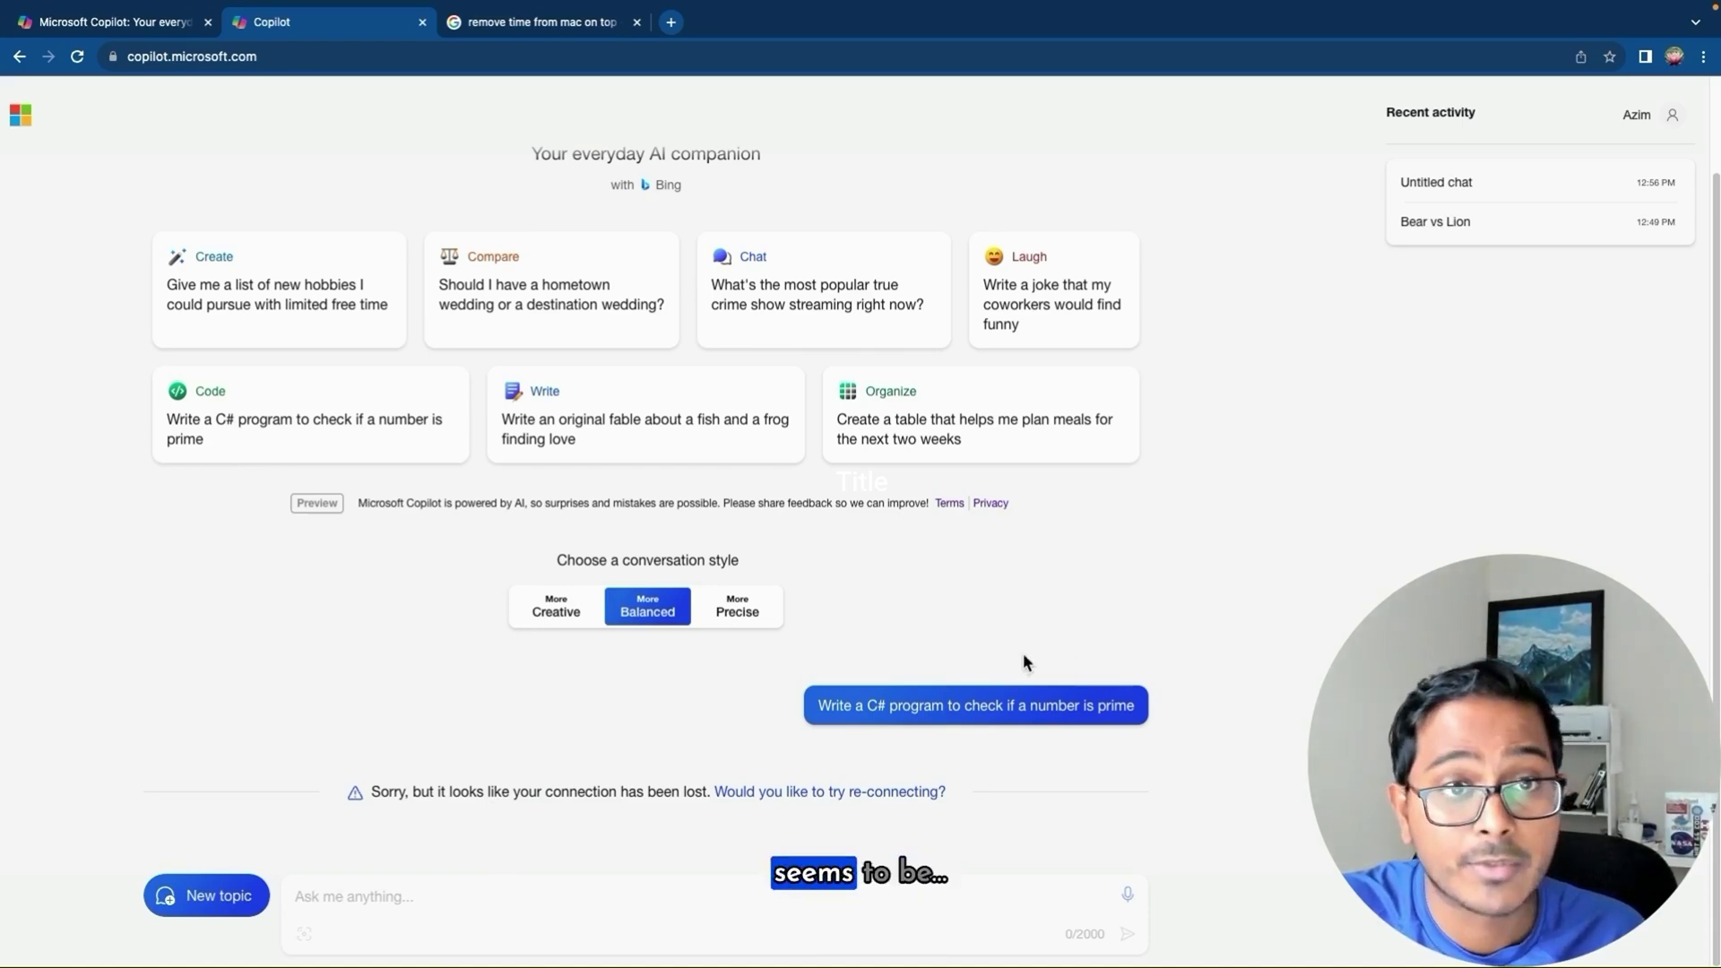
- Close the 'remove time from mac' search tab and resend the C# prime-check Code card
click(634, 23)
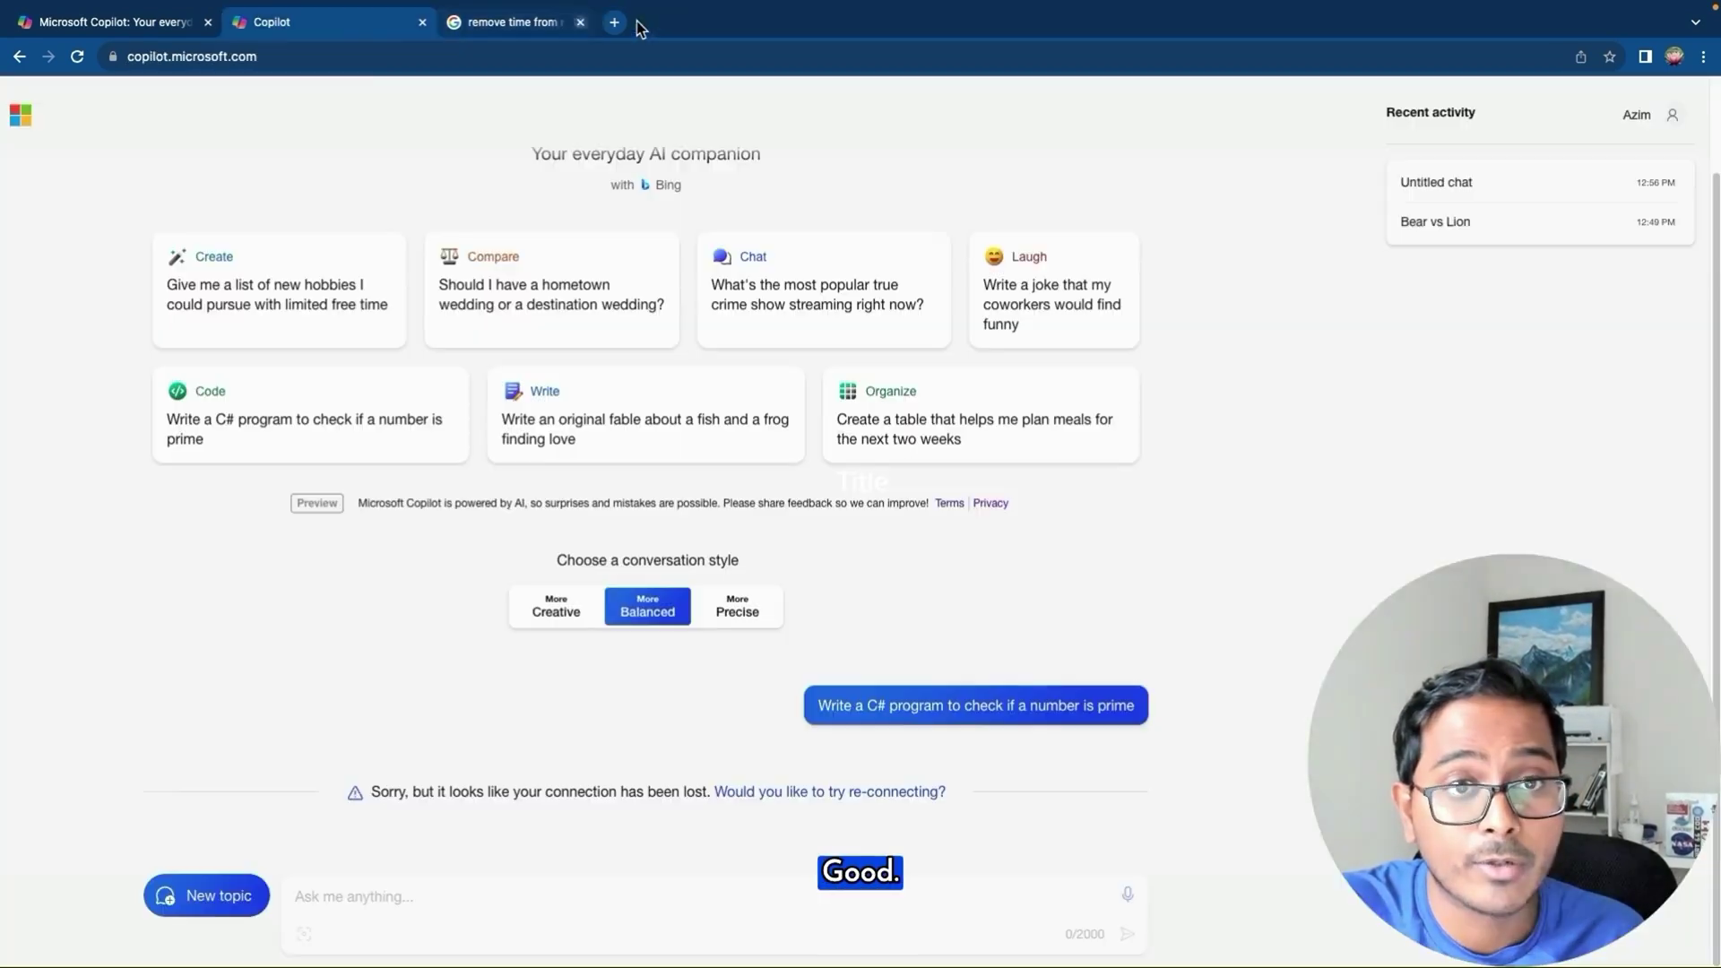
click(580, 22)
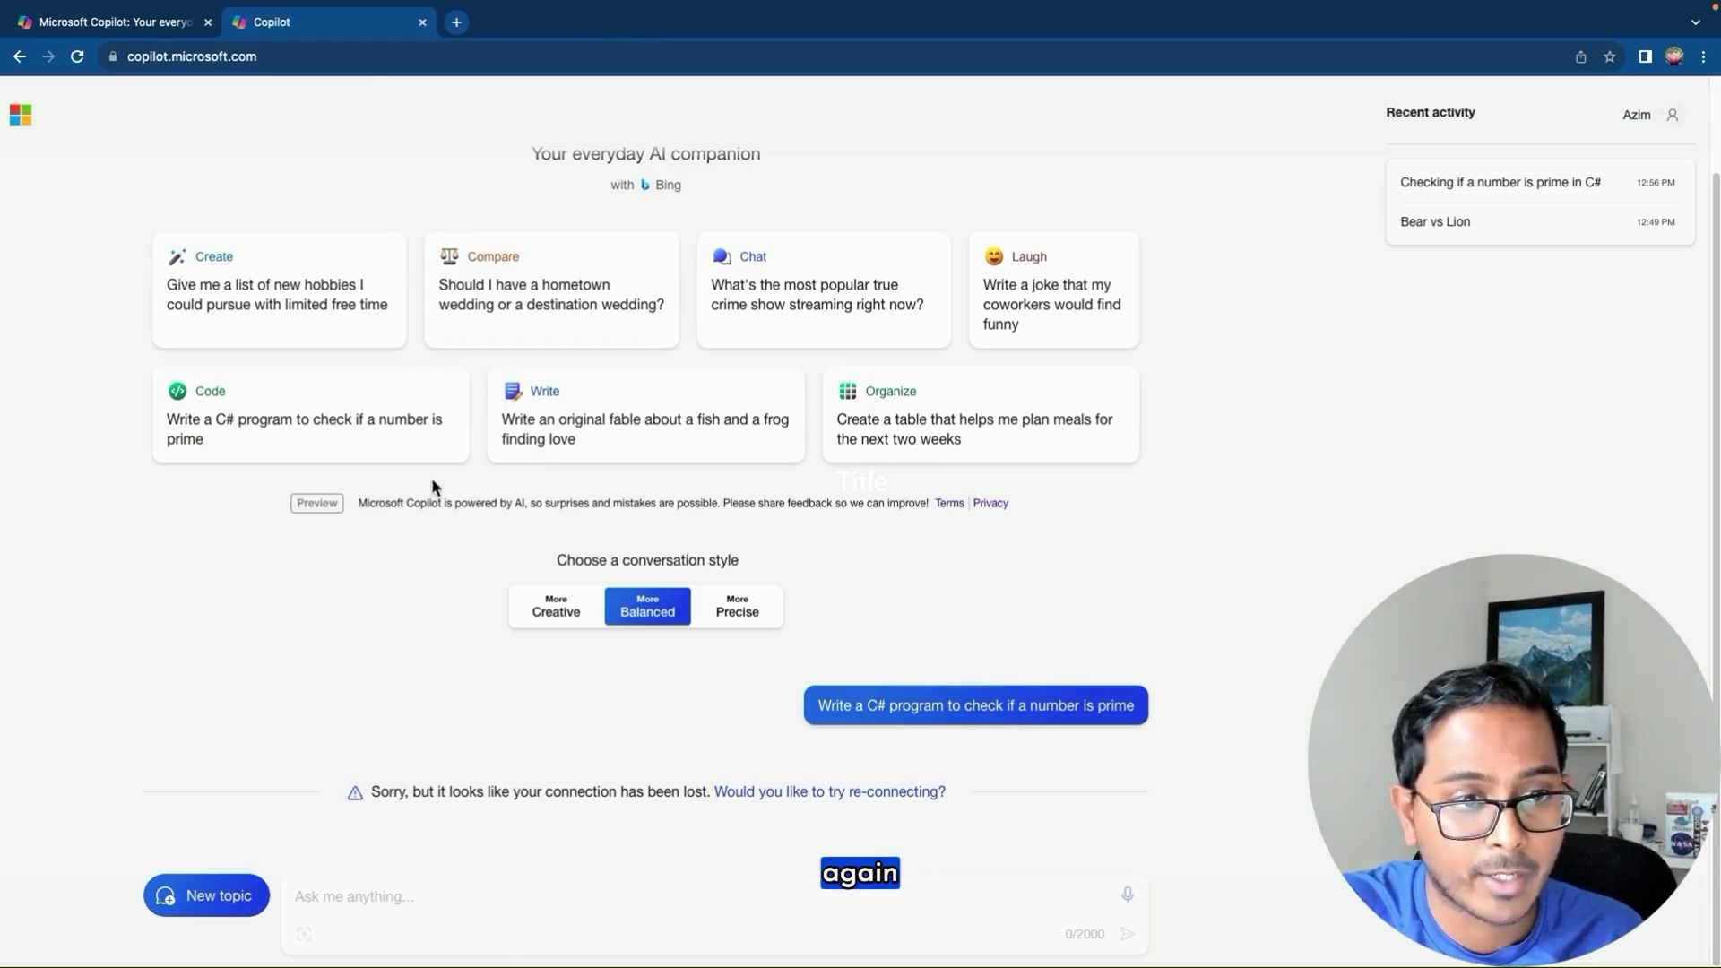
click(414, 448)
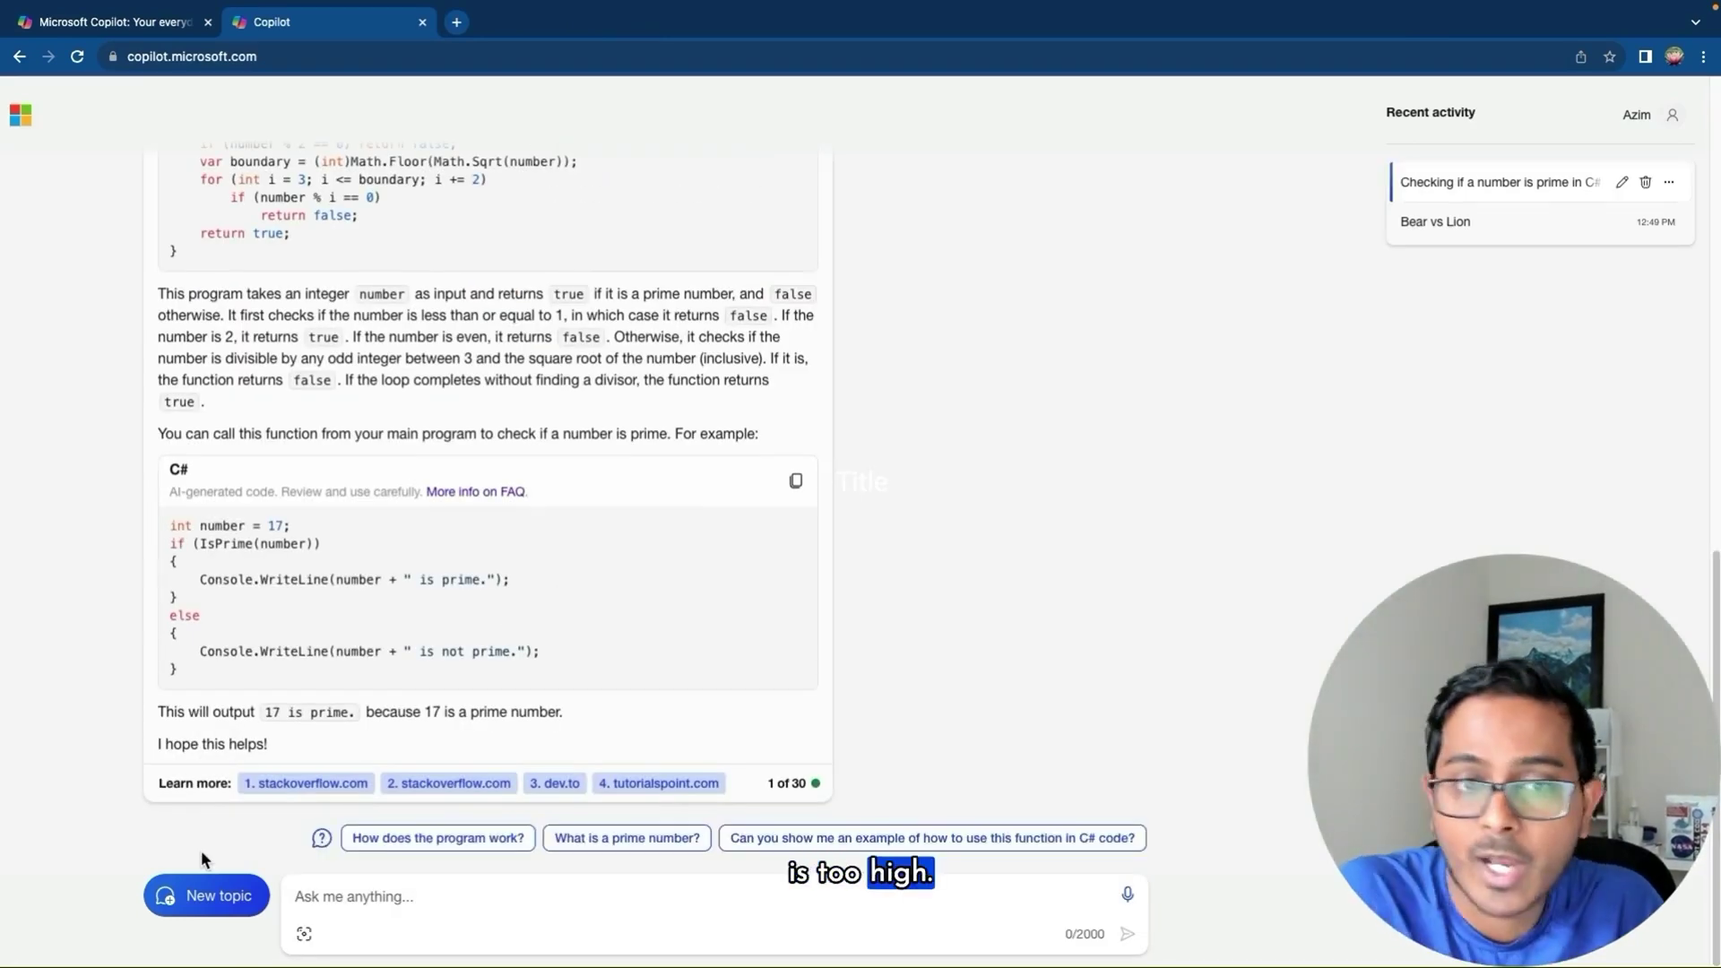
- Scroll through the returned C# IsPrime function and its example usage
scroll(201, 851, up, 5)
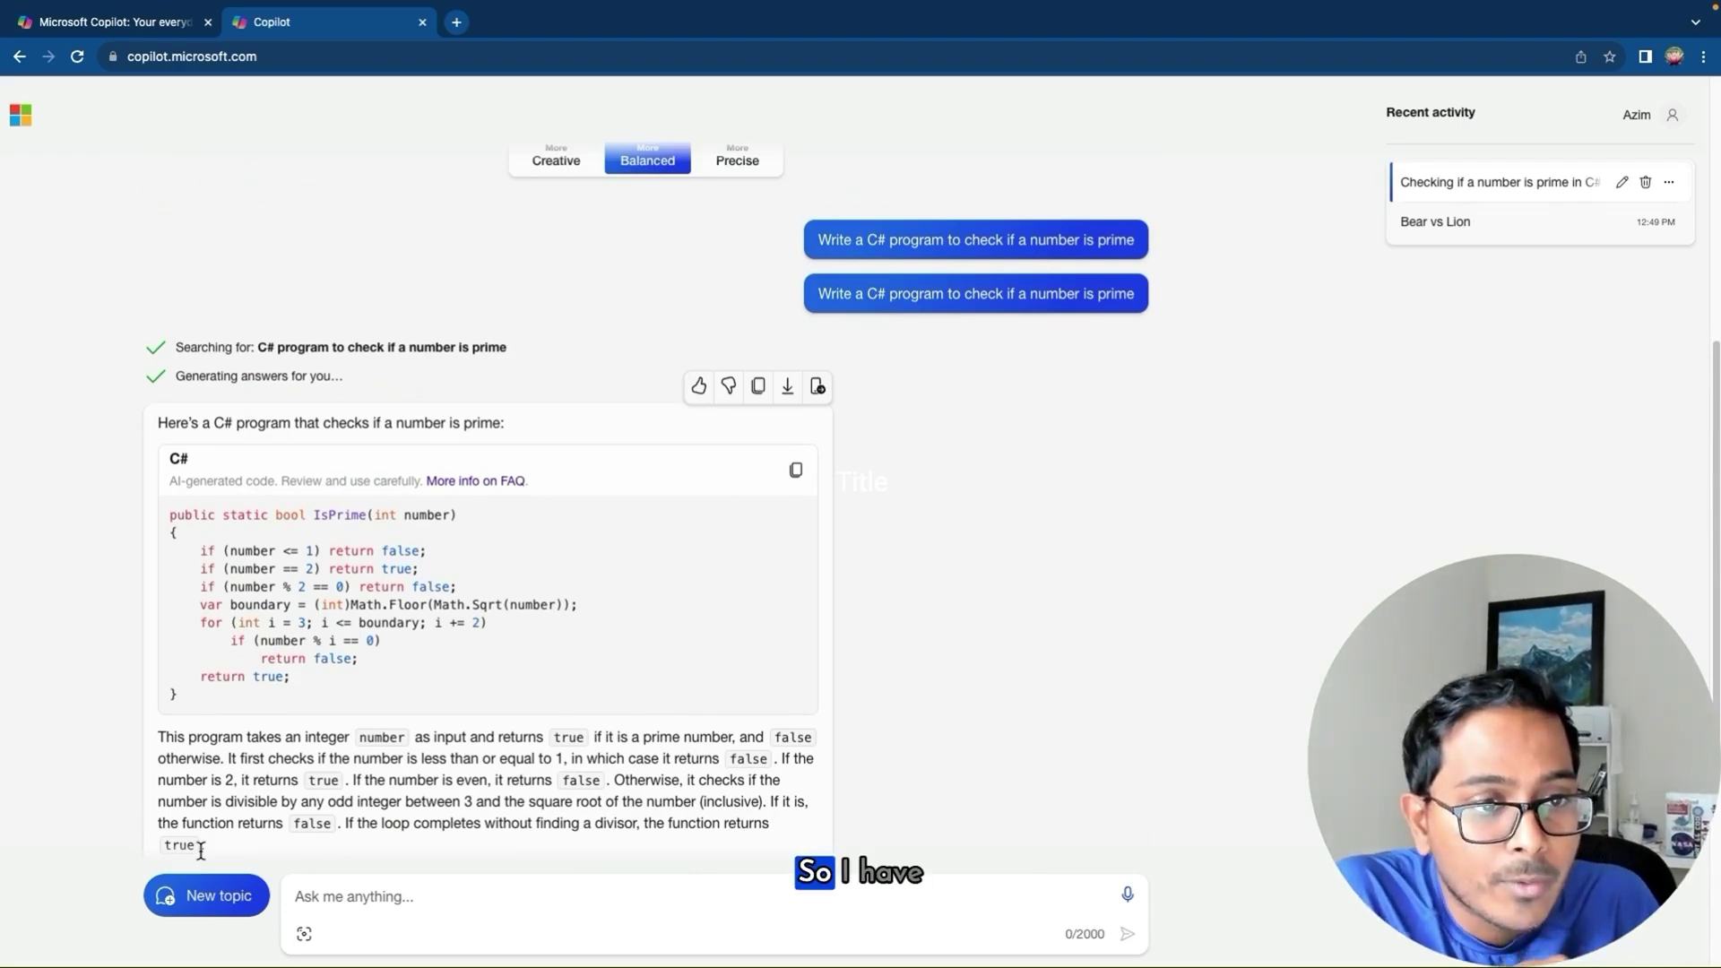
scroll(401, 552, down, 3)
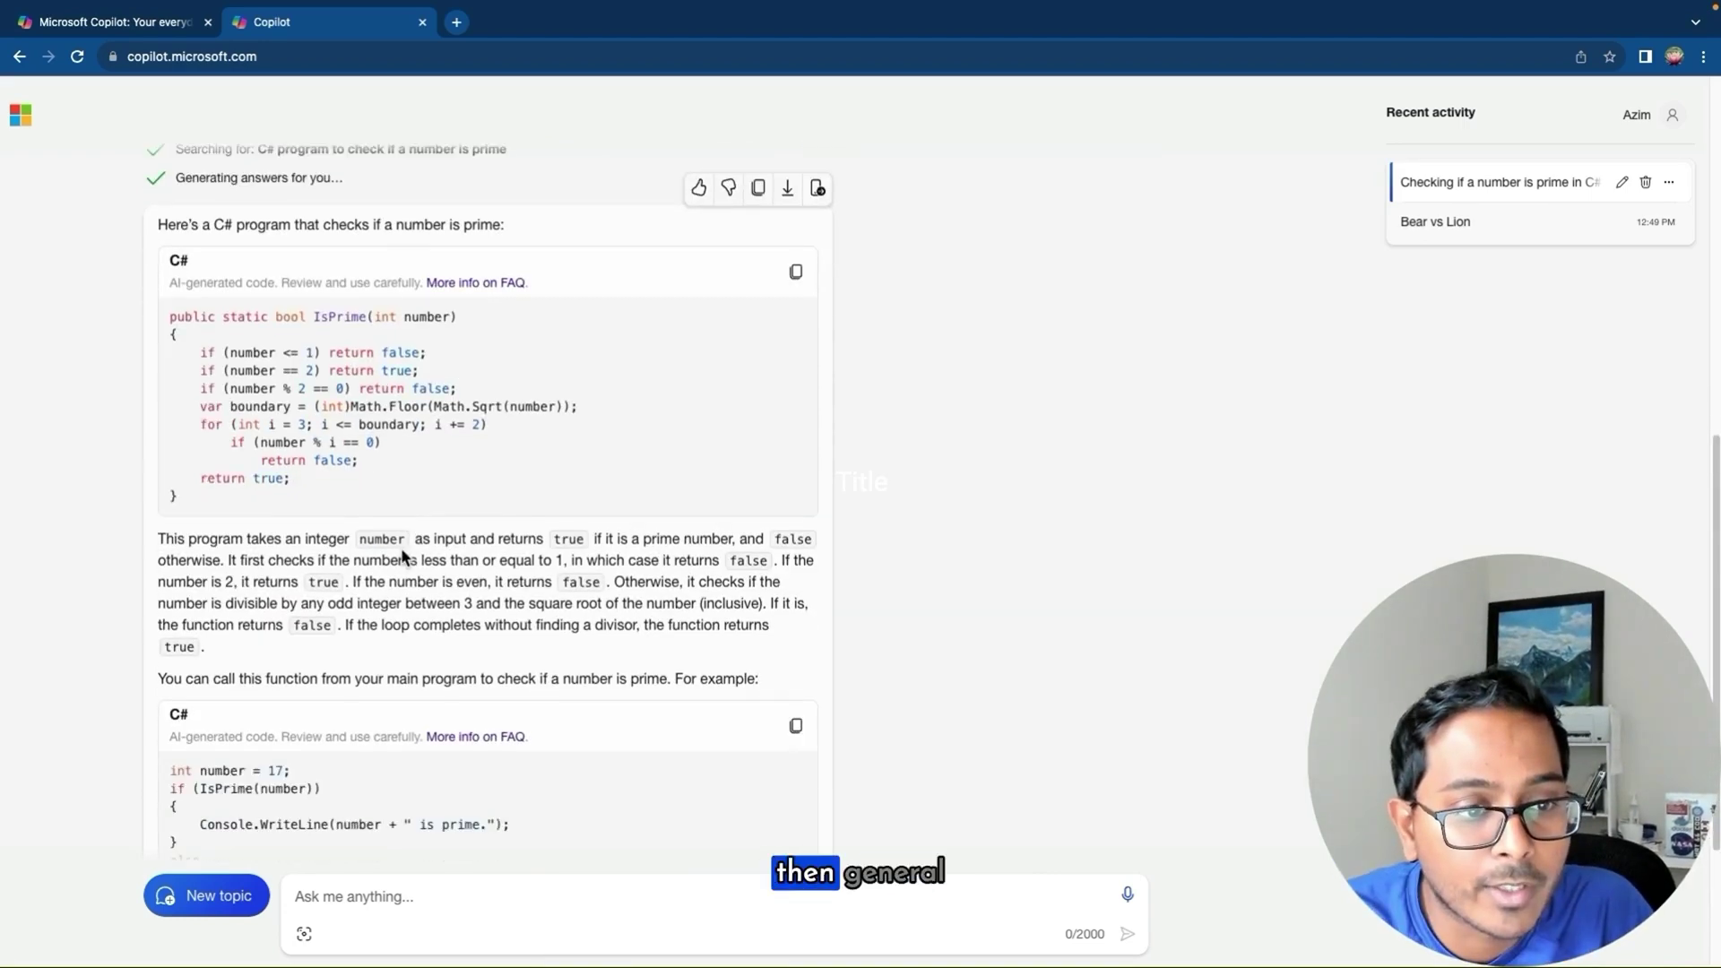
scroll(402, 553, down, 2)
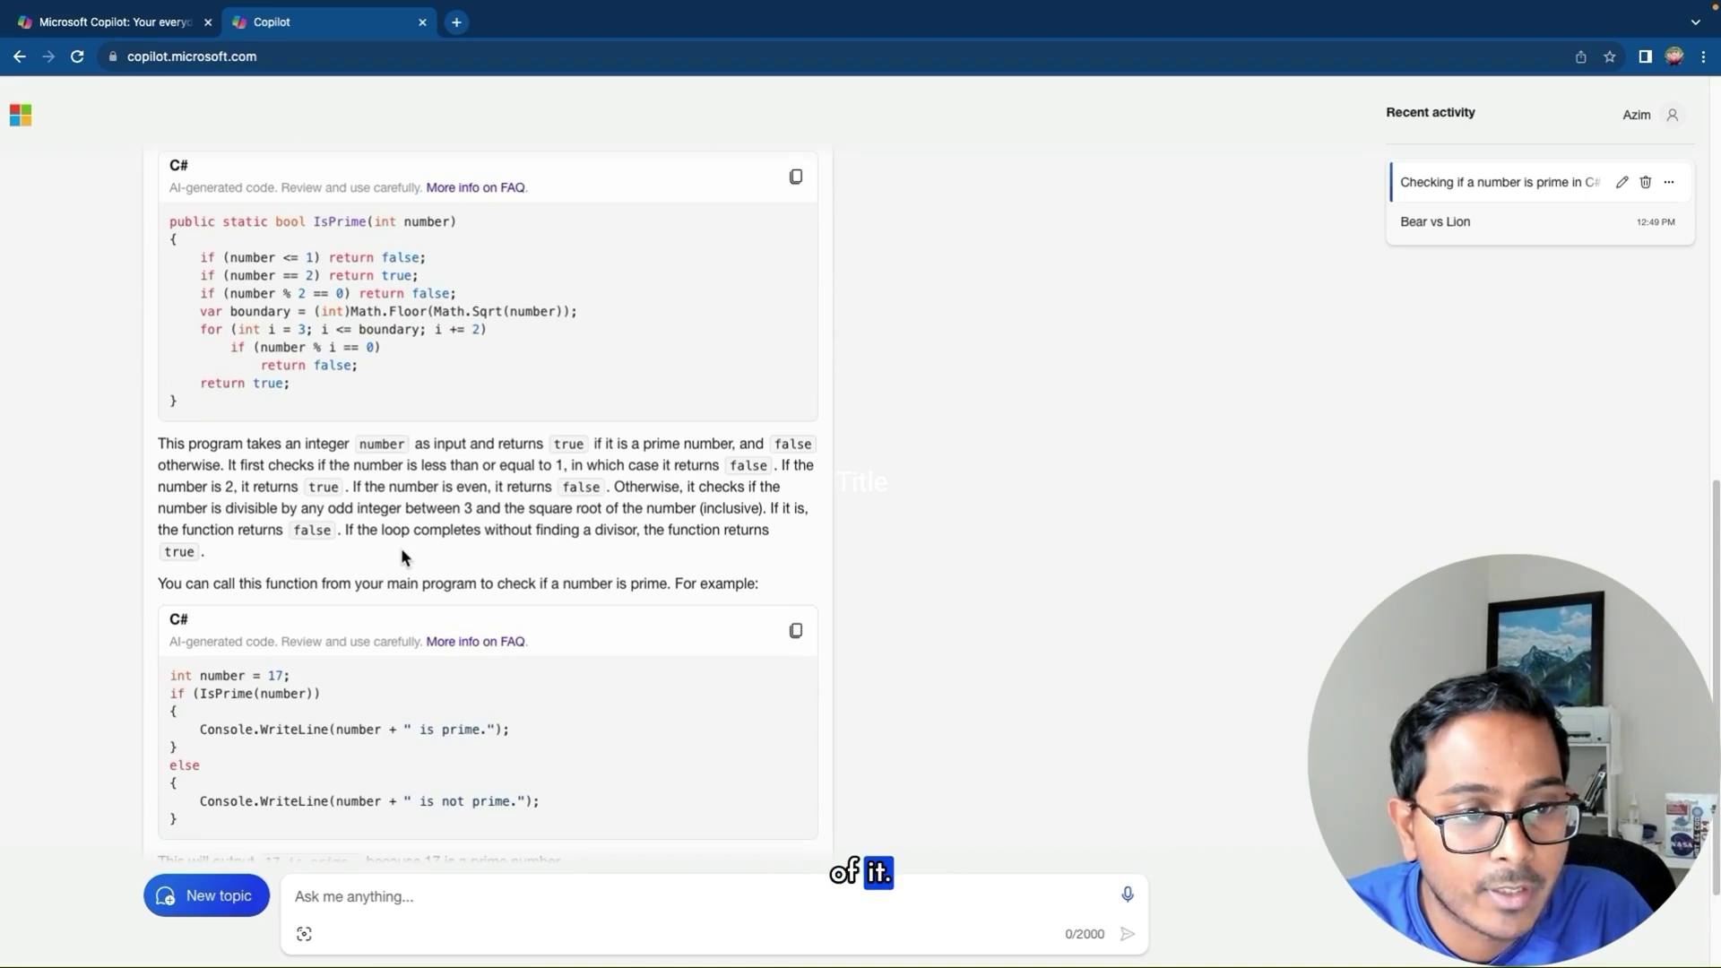
scroll(402, 551, down, 3)
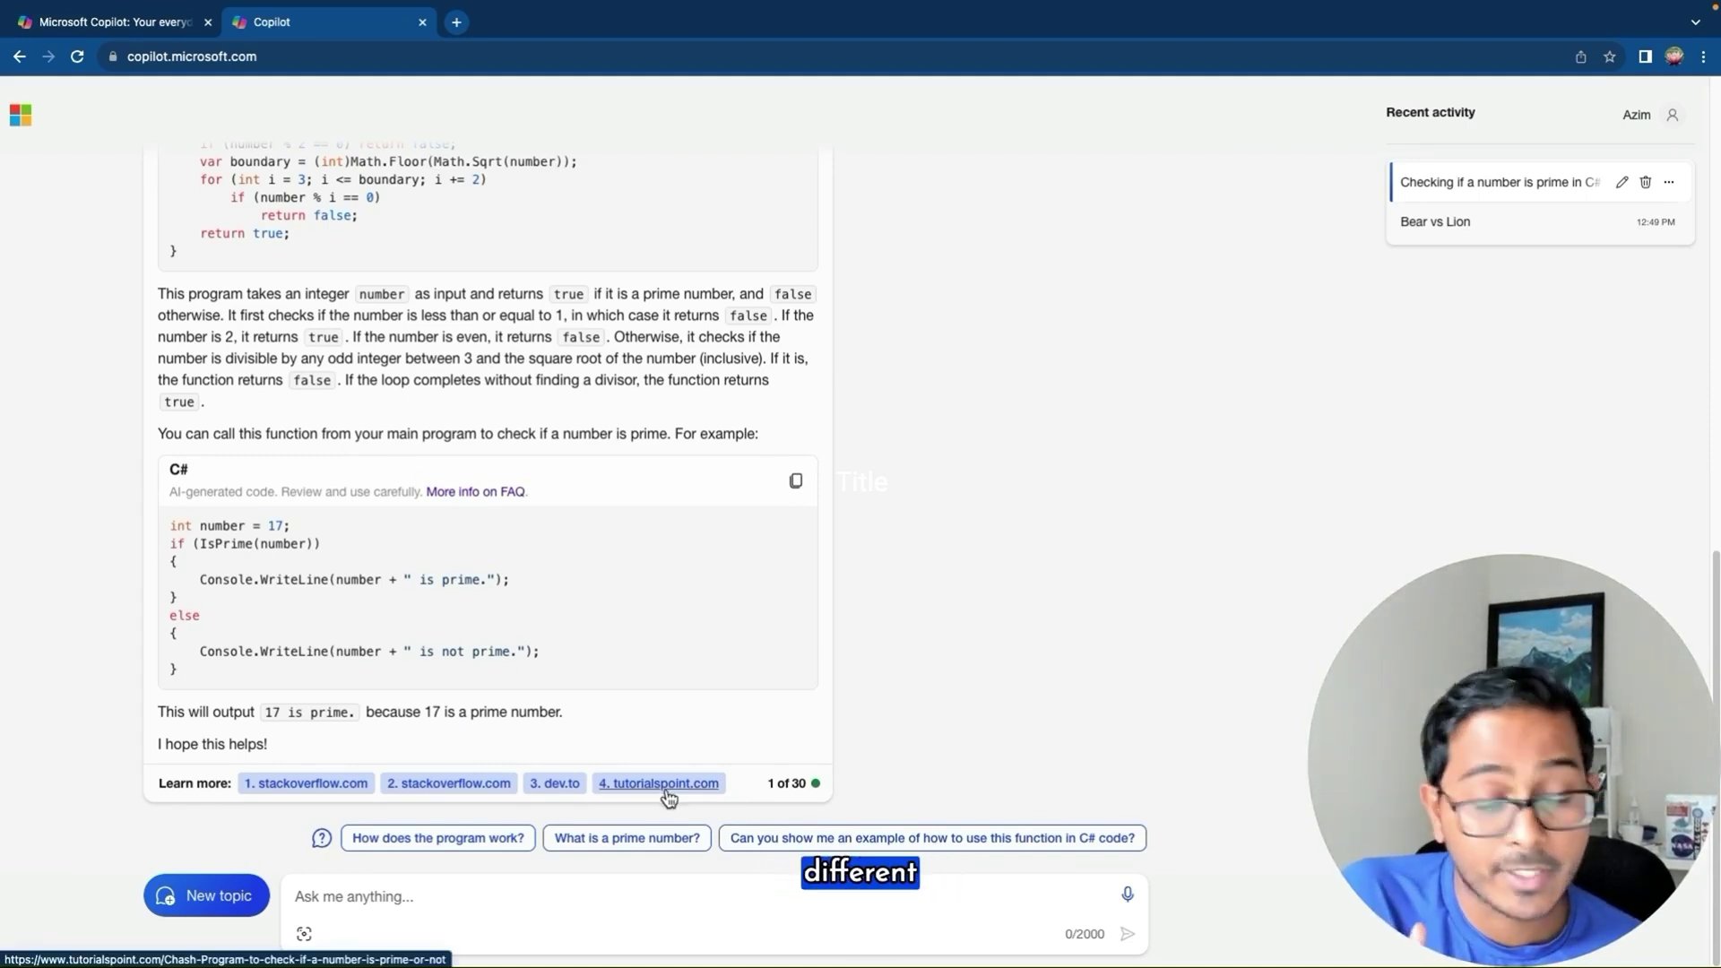
scroll(766, 469, up, 5)
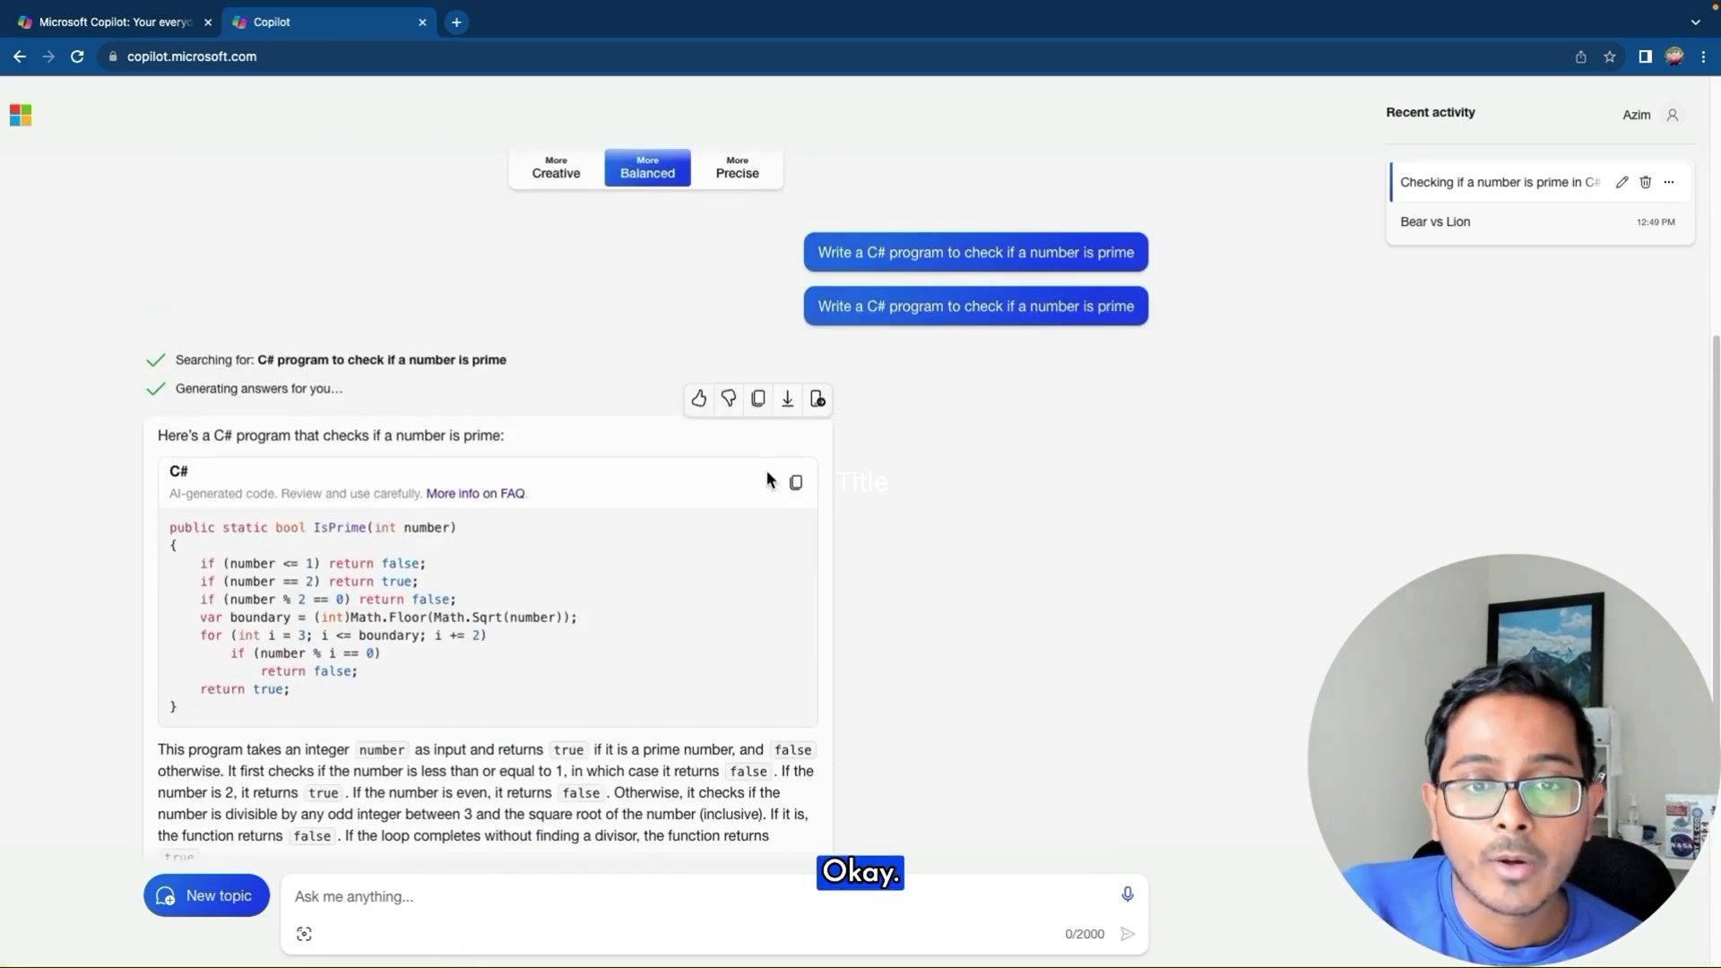
scroll(766, 469, up, 2)
- Request the C# prime program in Precise style and open its three cited GitHub sources in tabs
click(750, 385)
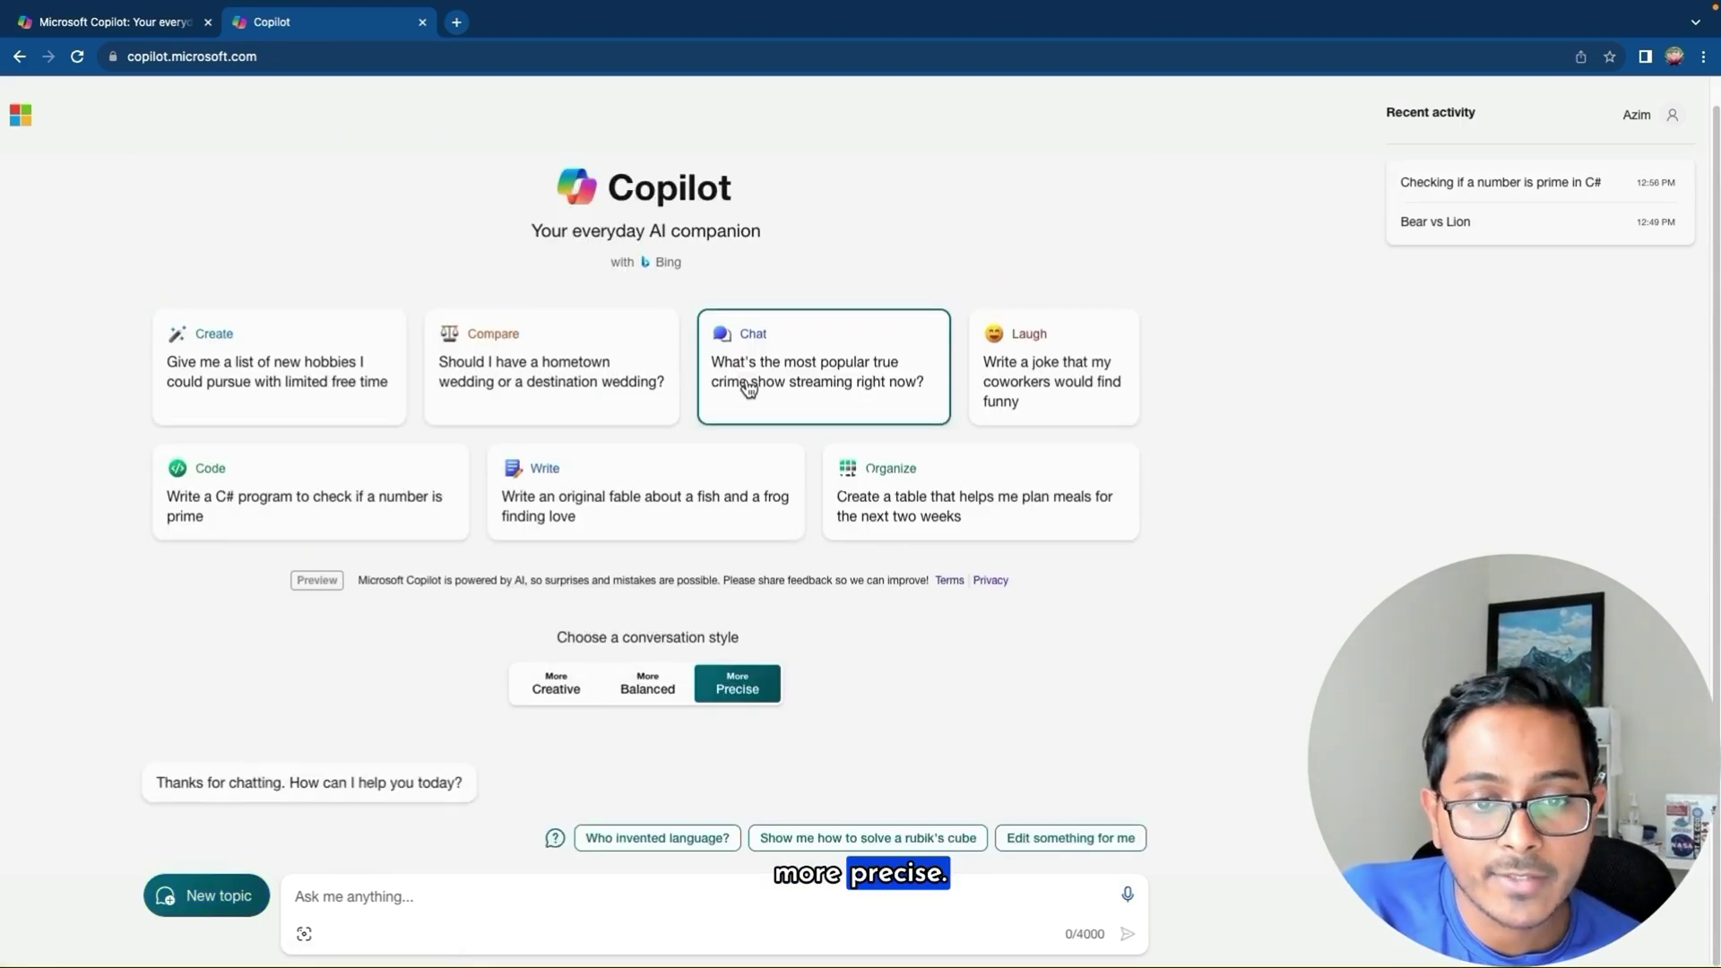
click(328, 509)
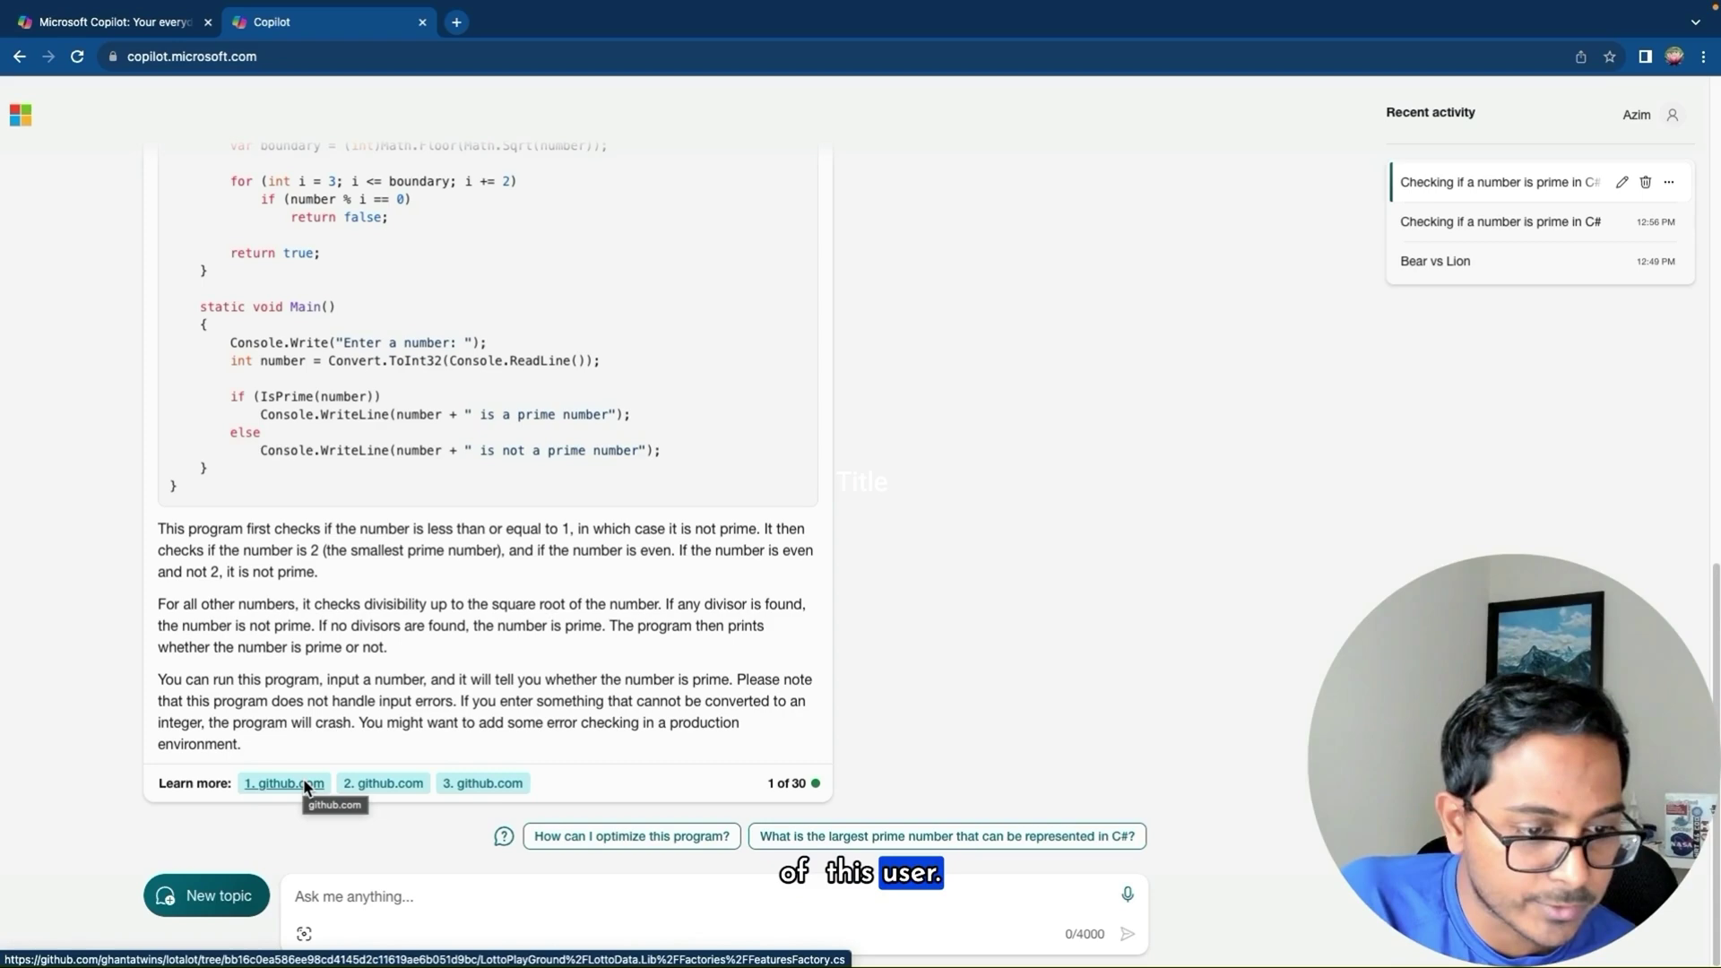
click(305, 786)
click(322, 19)
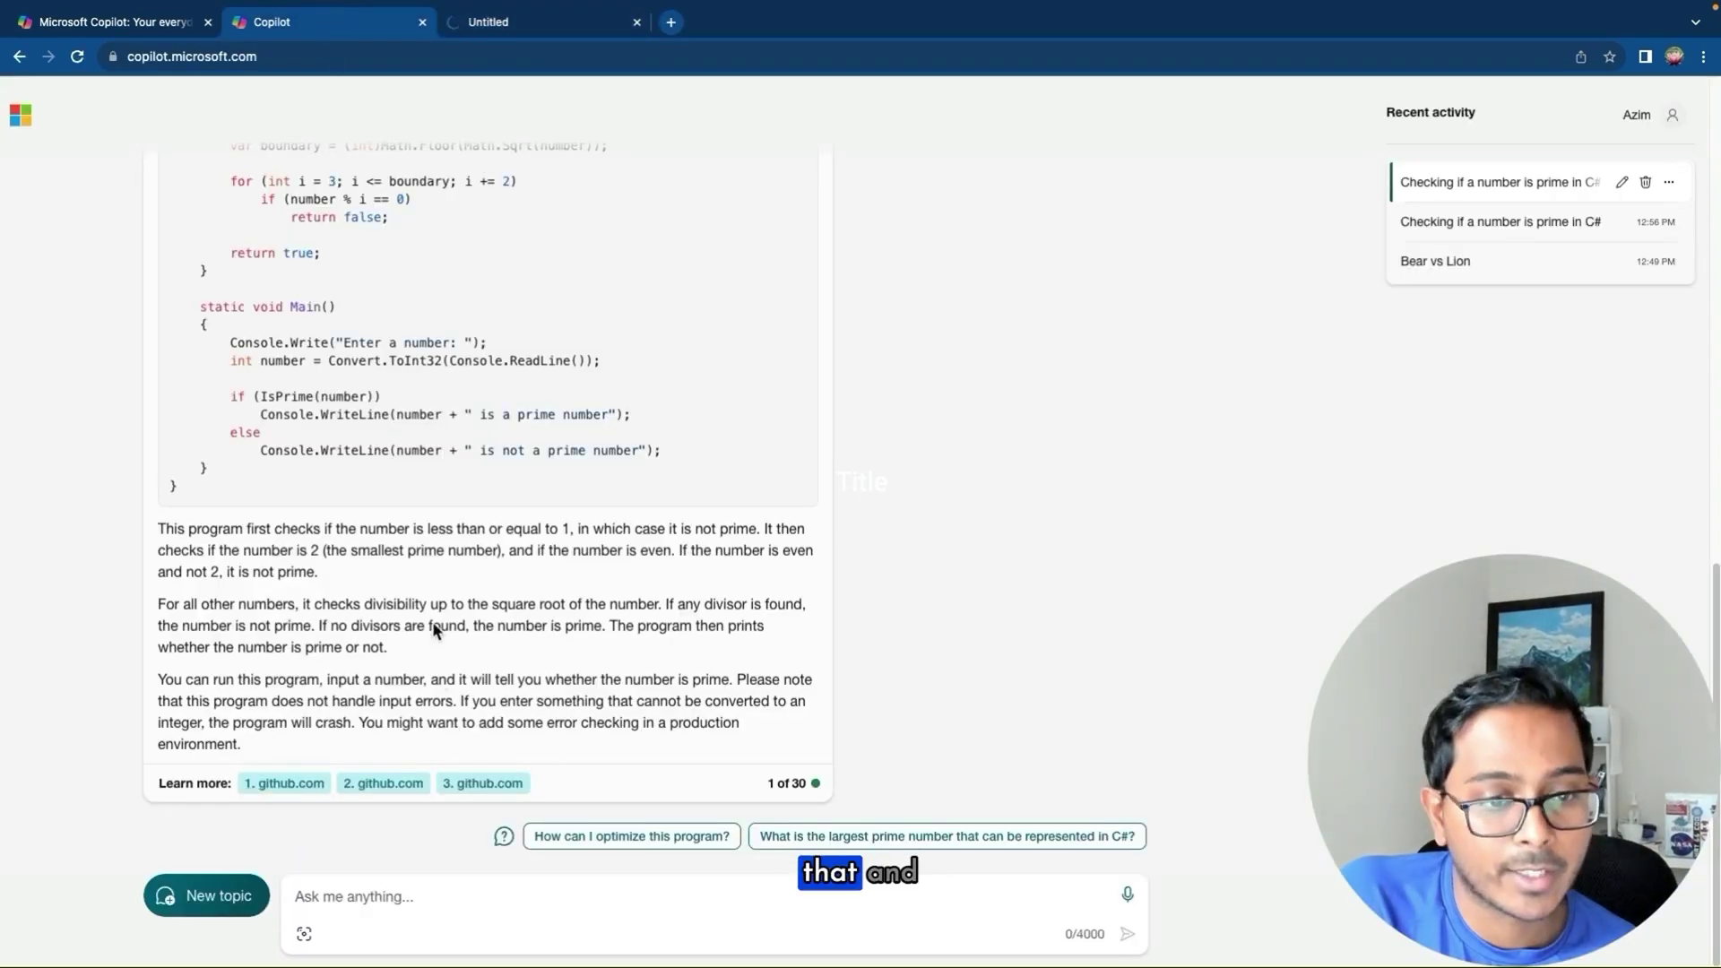
click(387, 782)
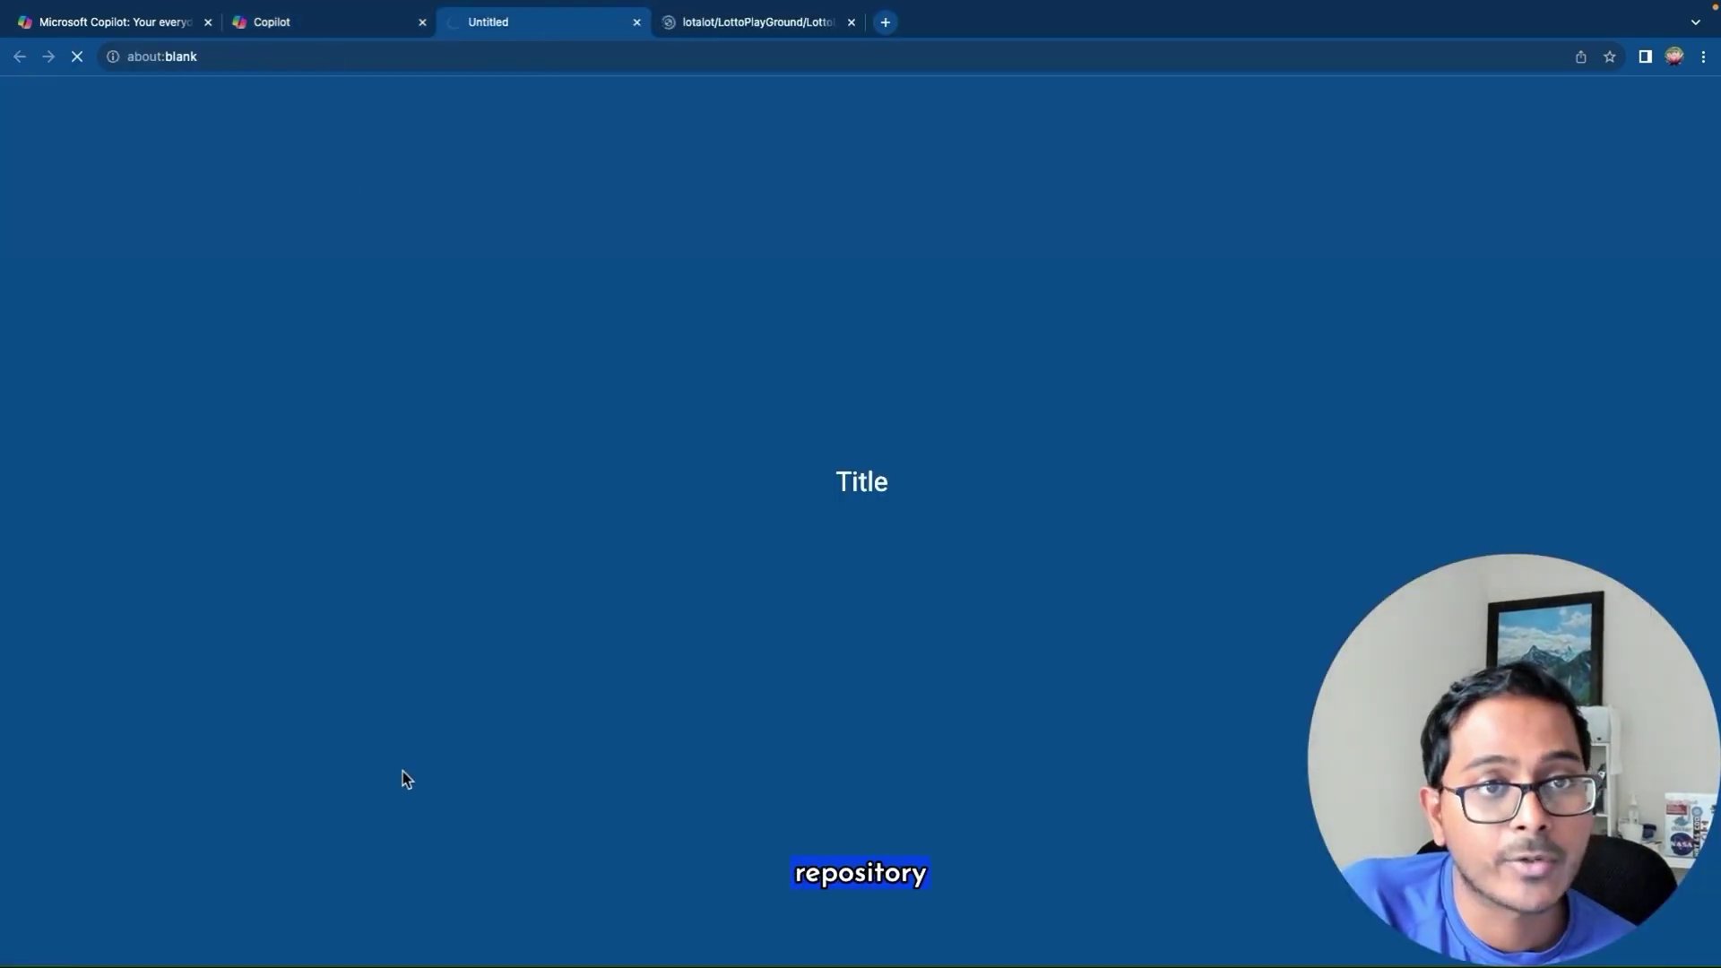
click(358, 30)
click(489, 777)
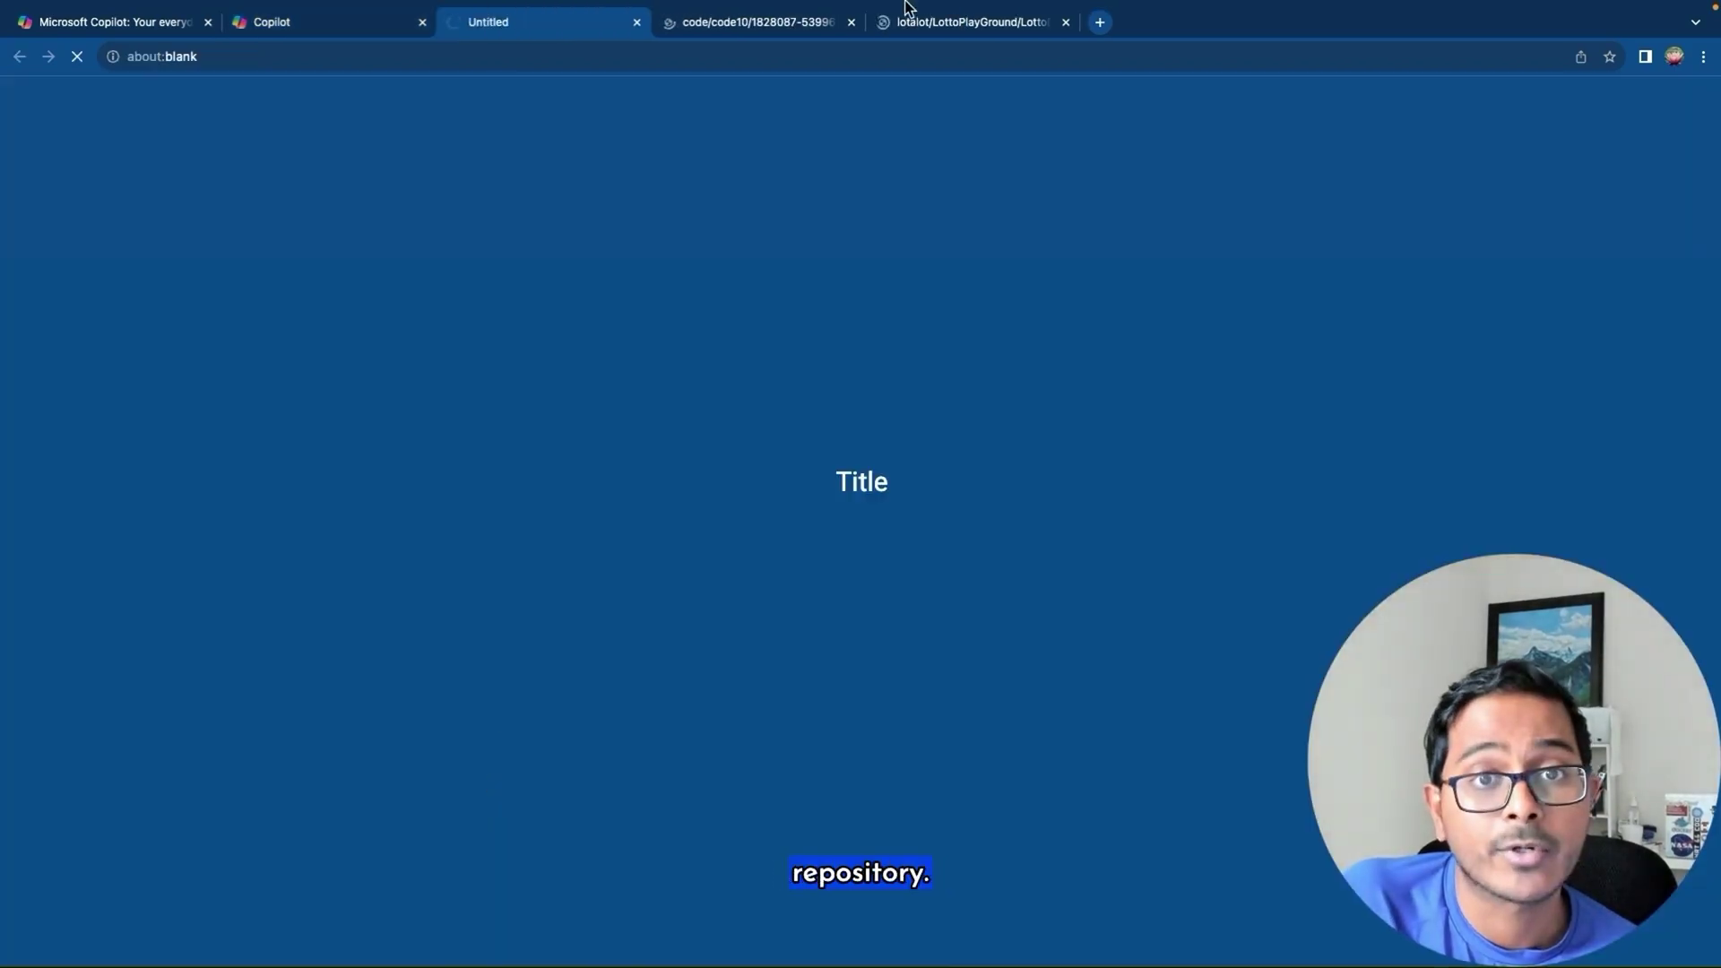
key(super+w)
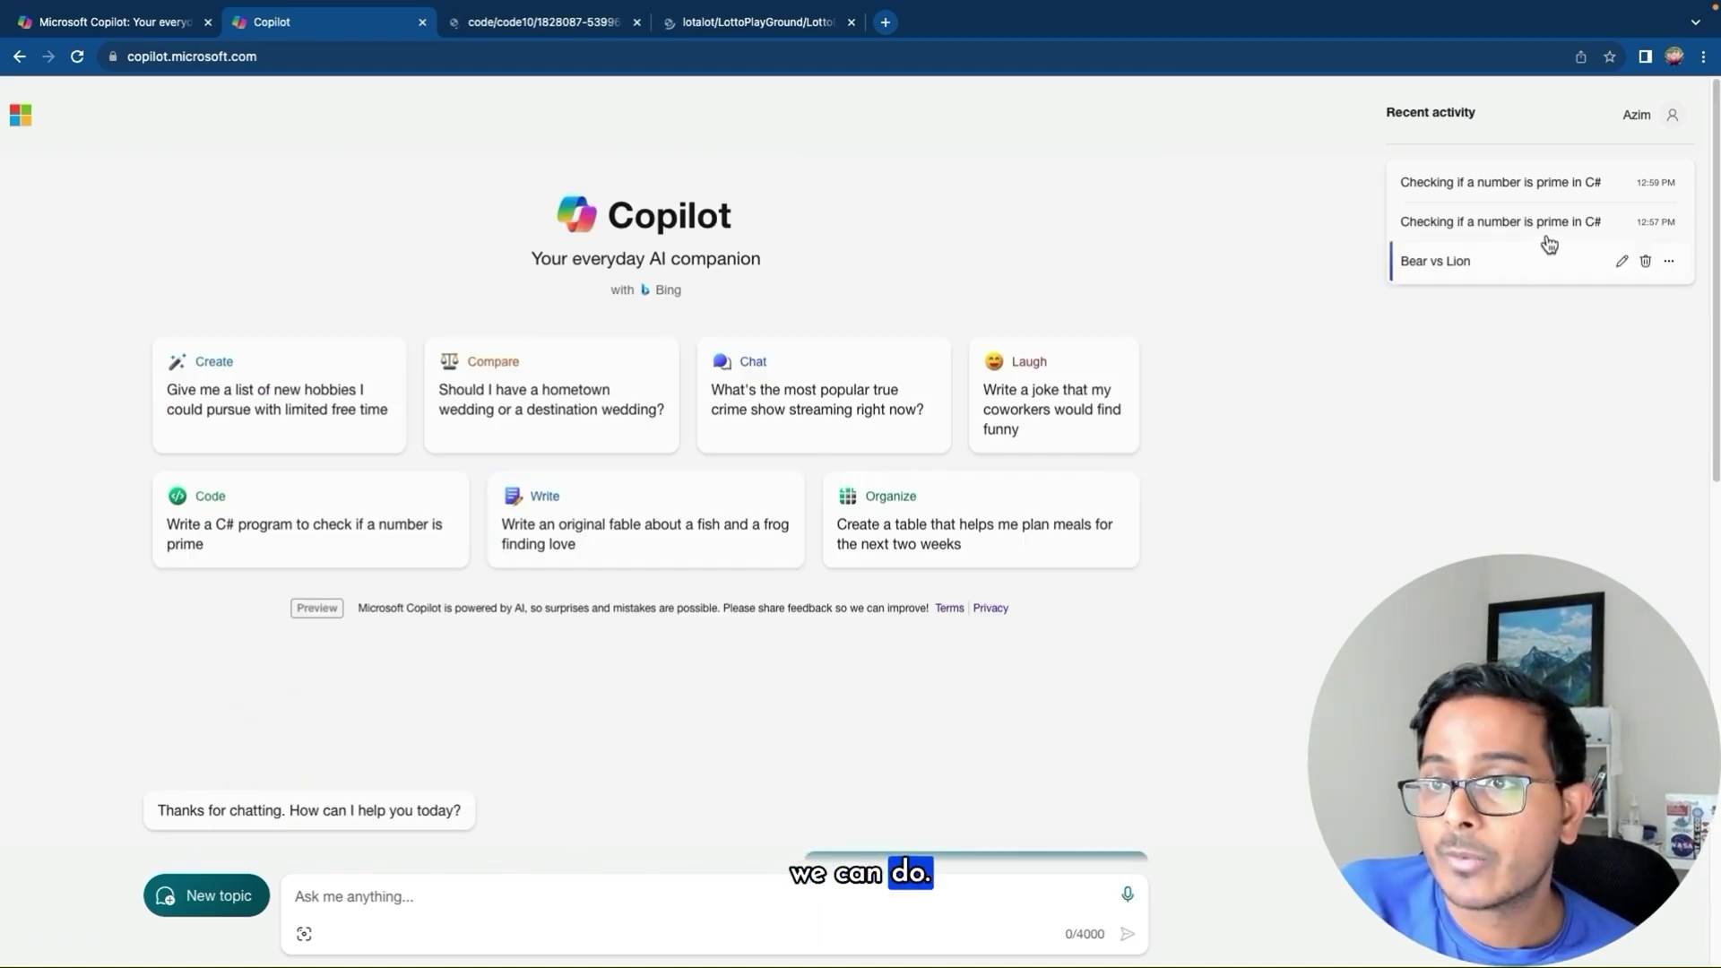
- Open the earlier 'Checking if a number is prime in C#' chat and scroll through it
click(1545, 235)
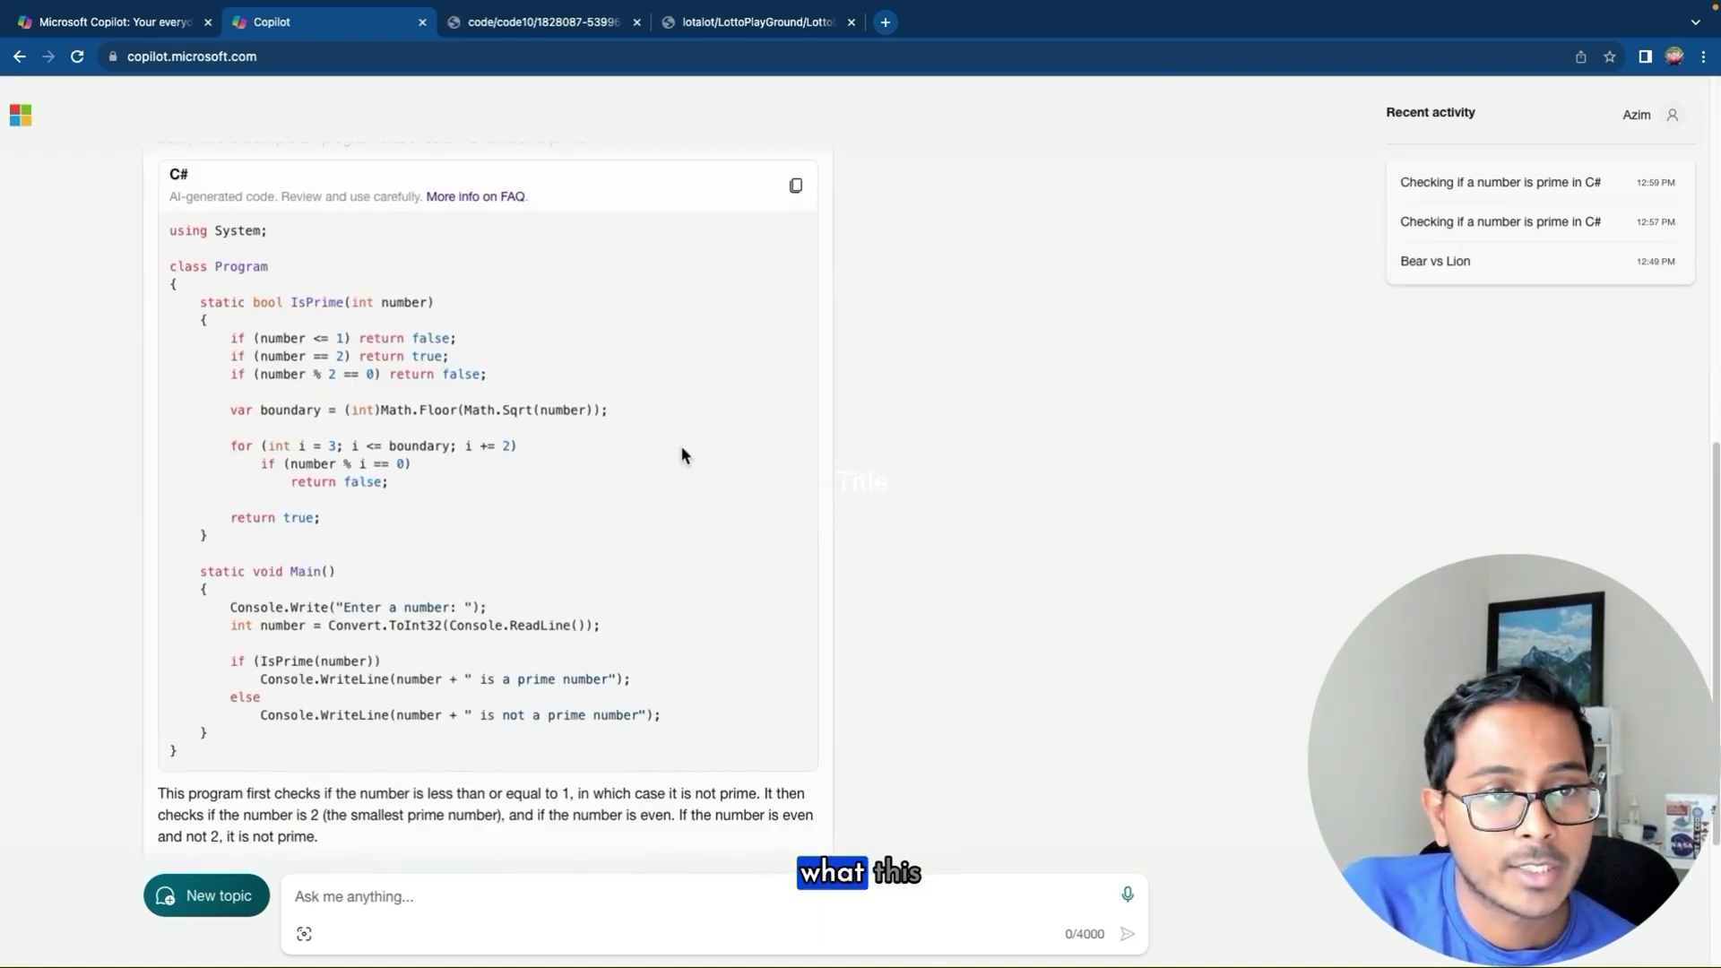
mouse_move(1476, 223)
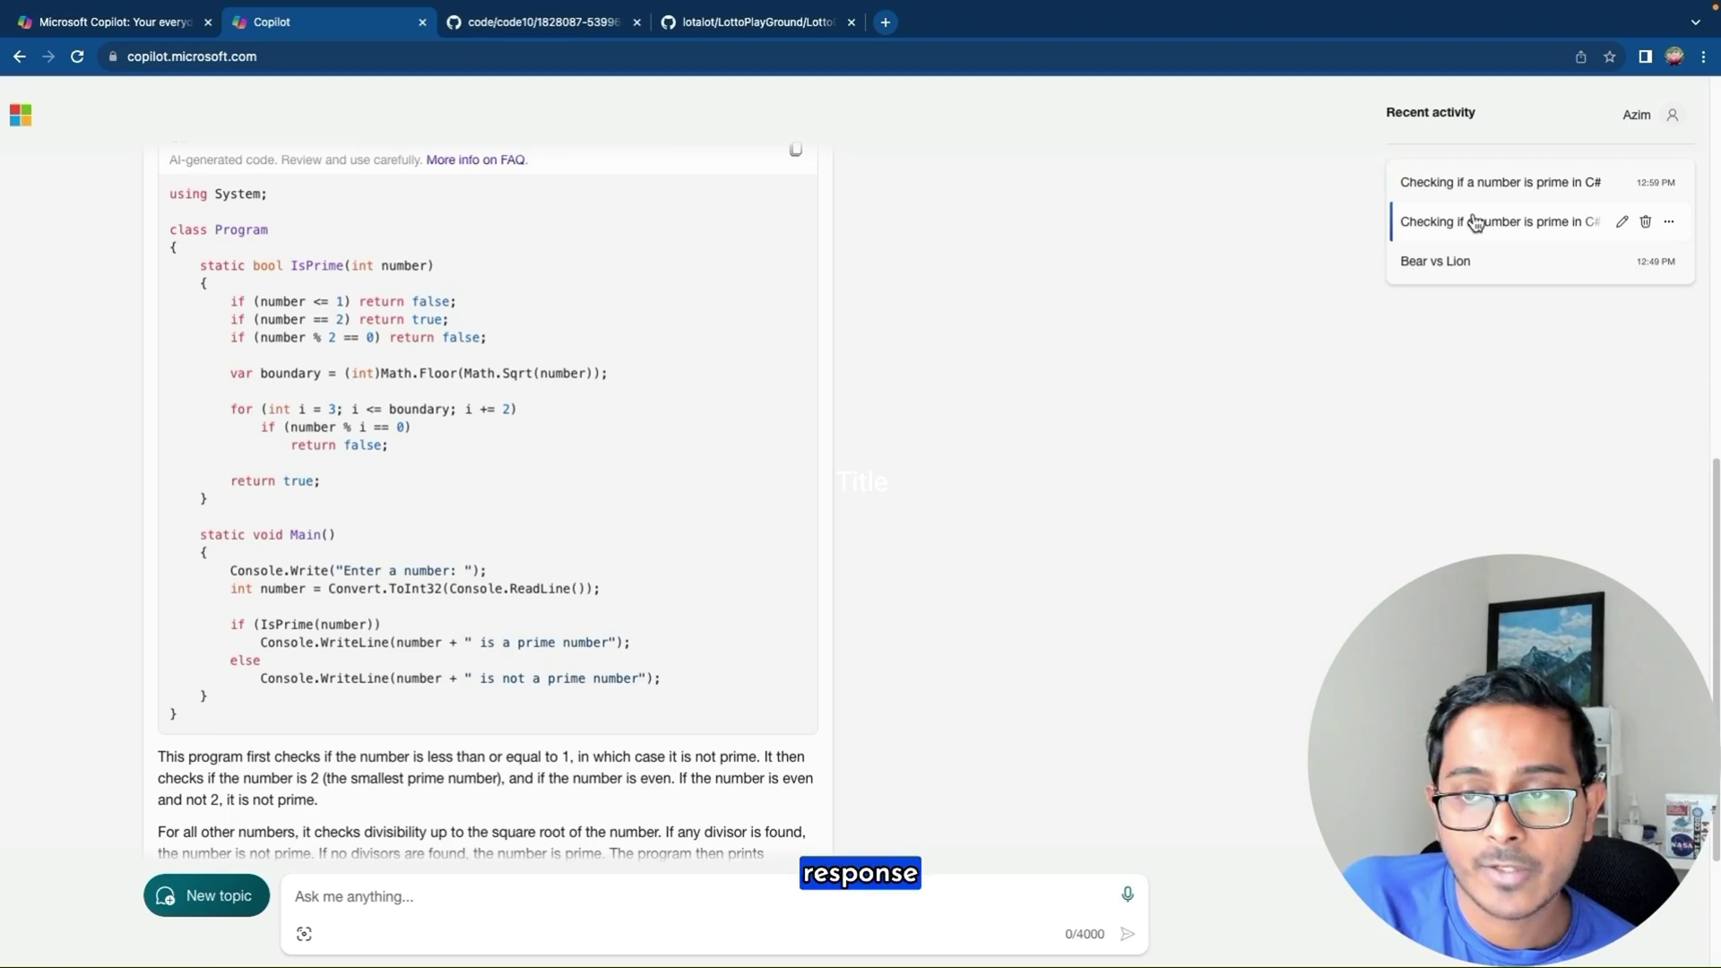
click(1475, 223)
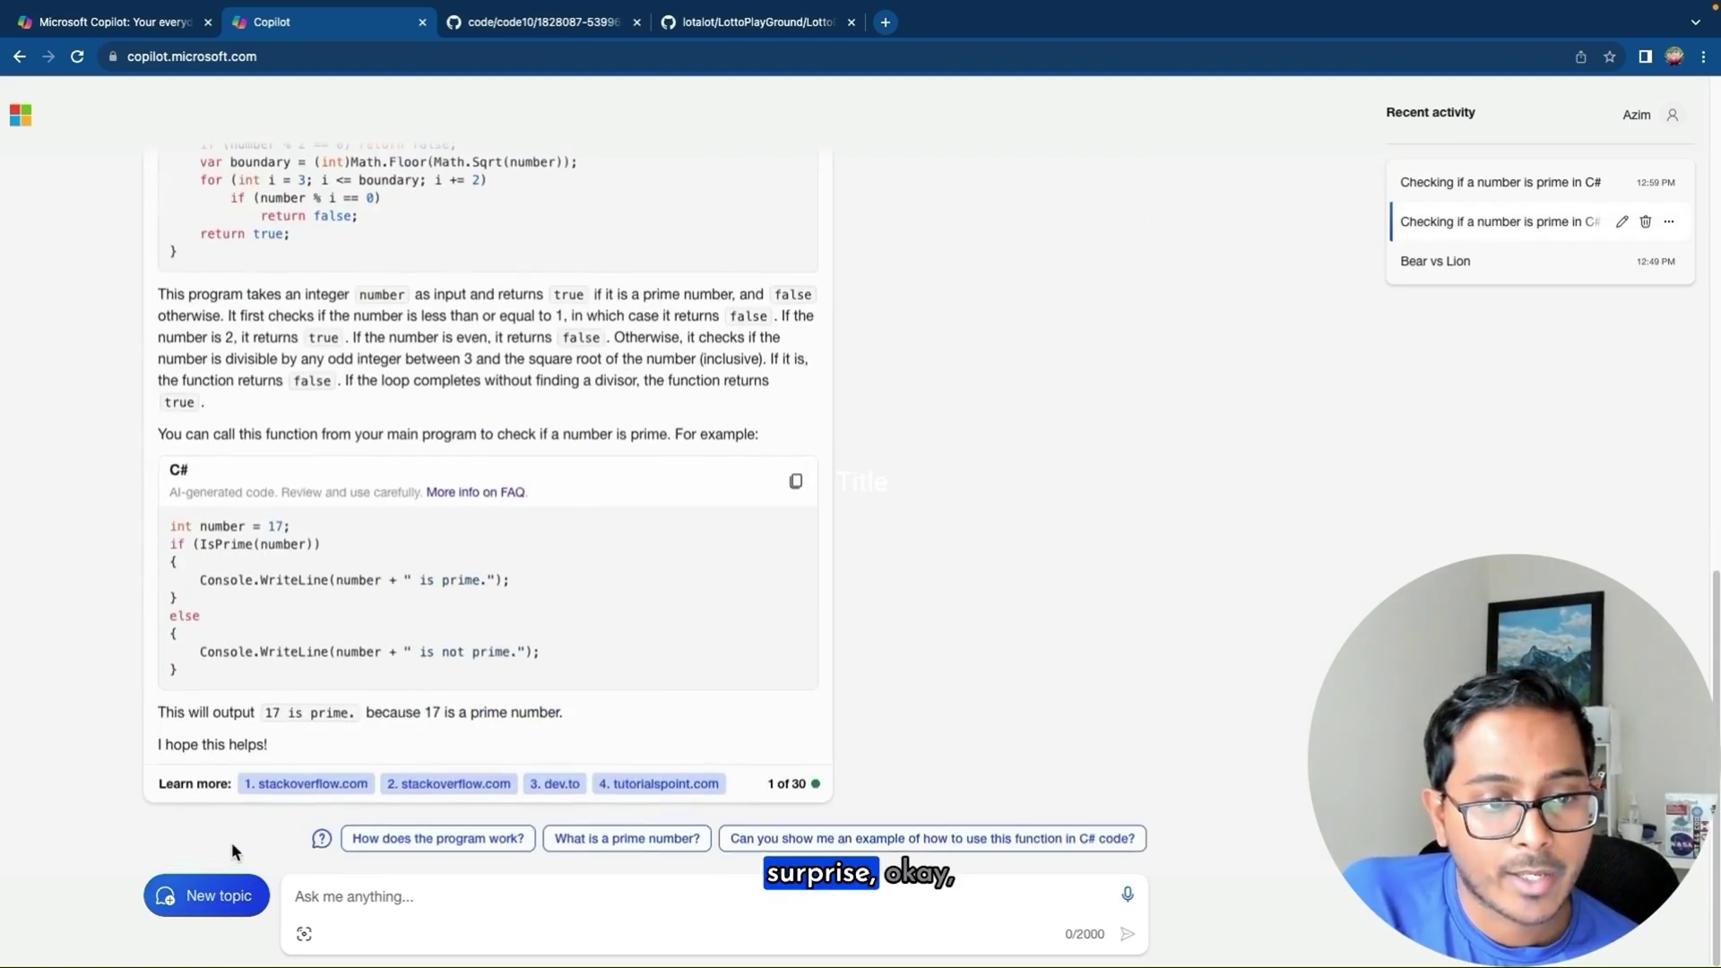
scroll(551, 524, up, 3)
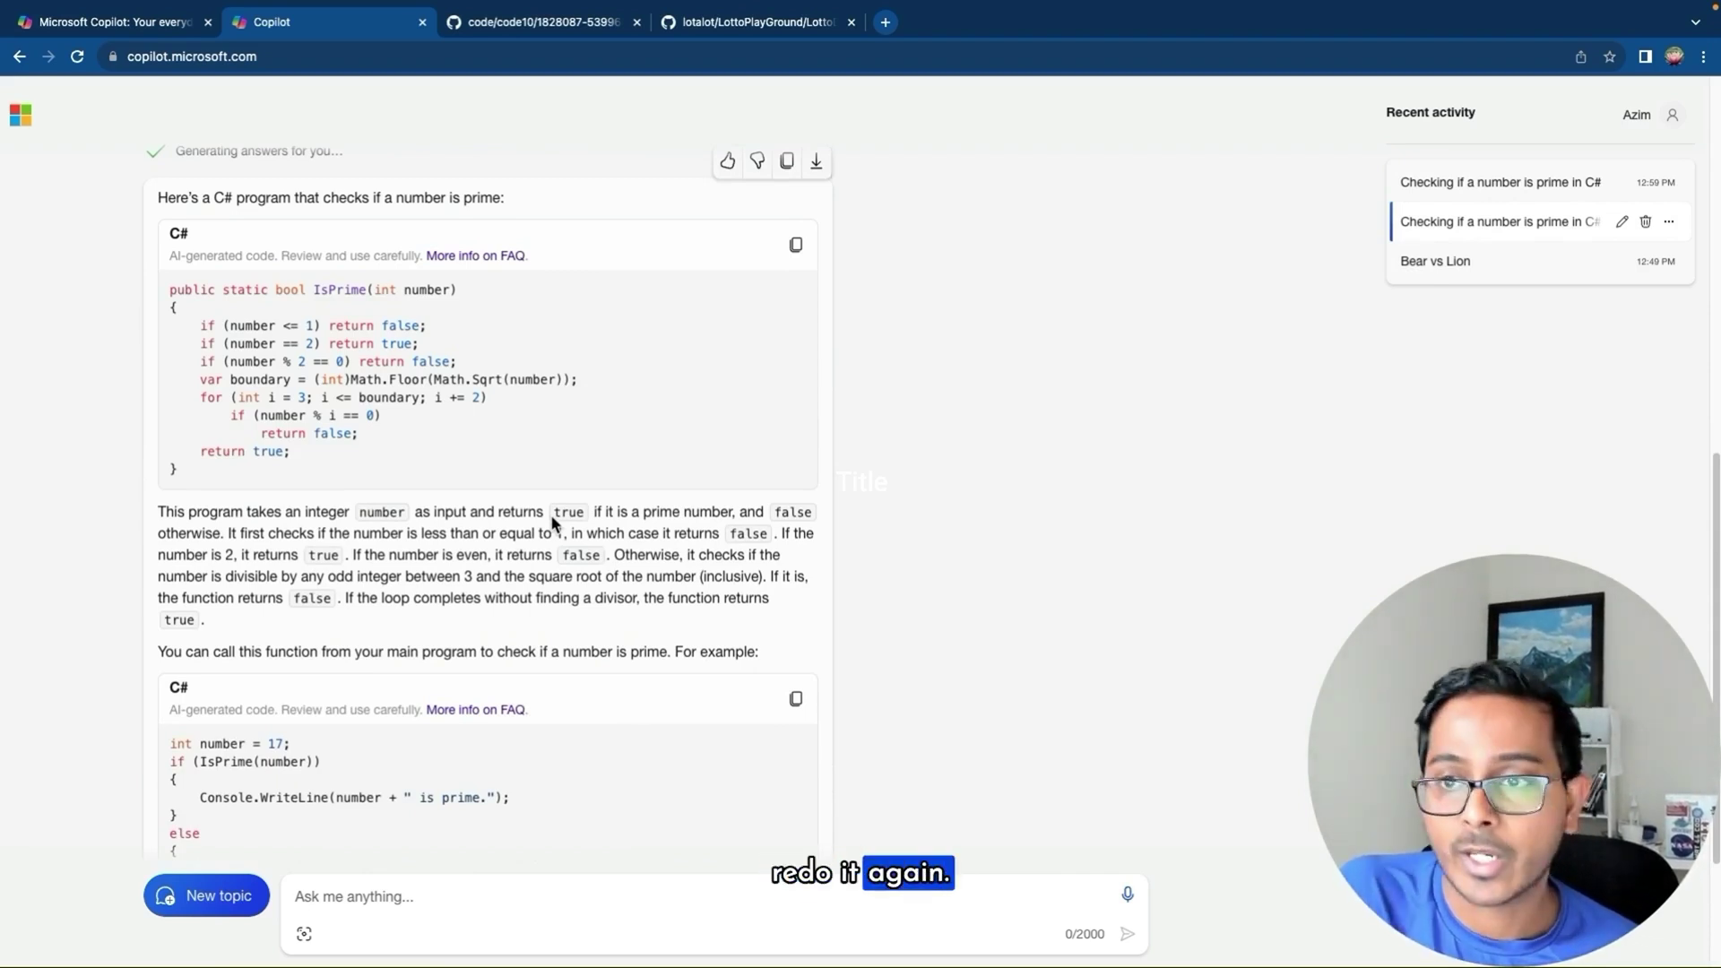
scroll(676, 523, down, 2)
scroll(675, 522, up, 3)
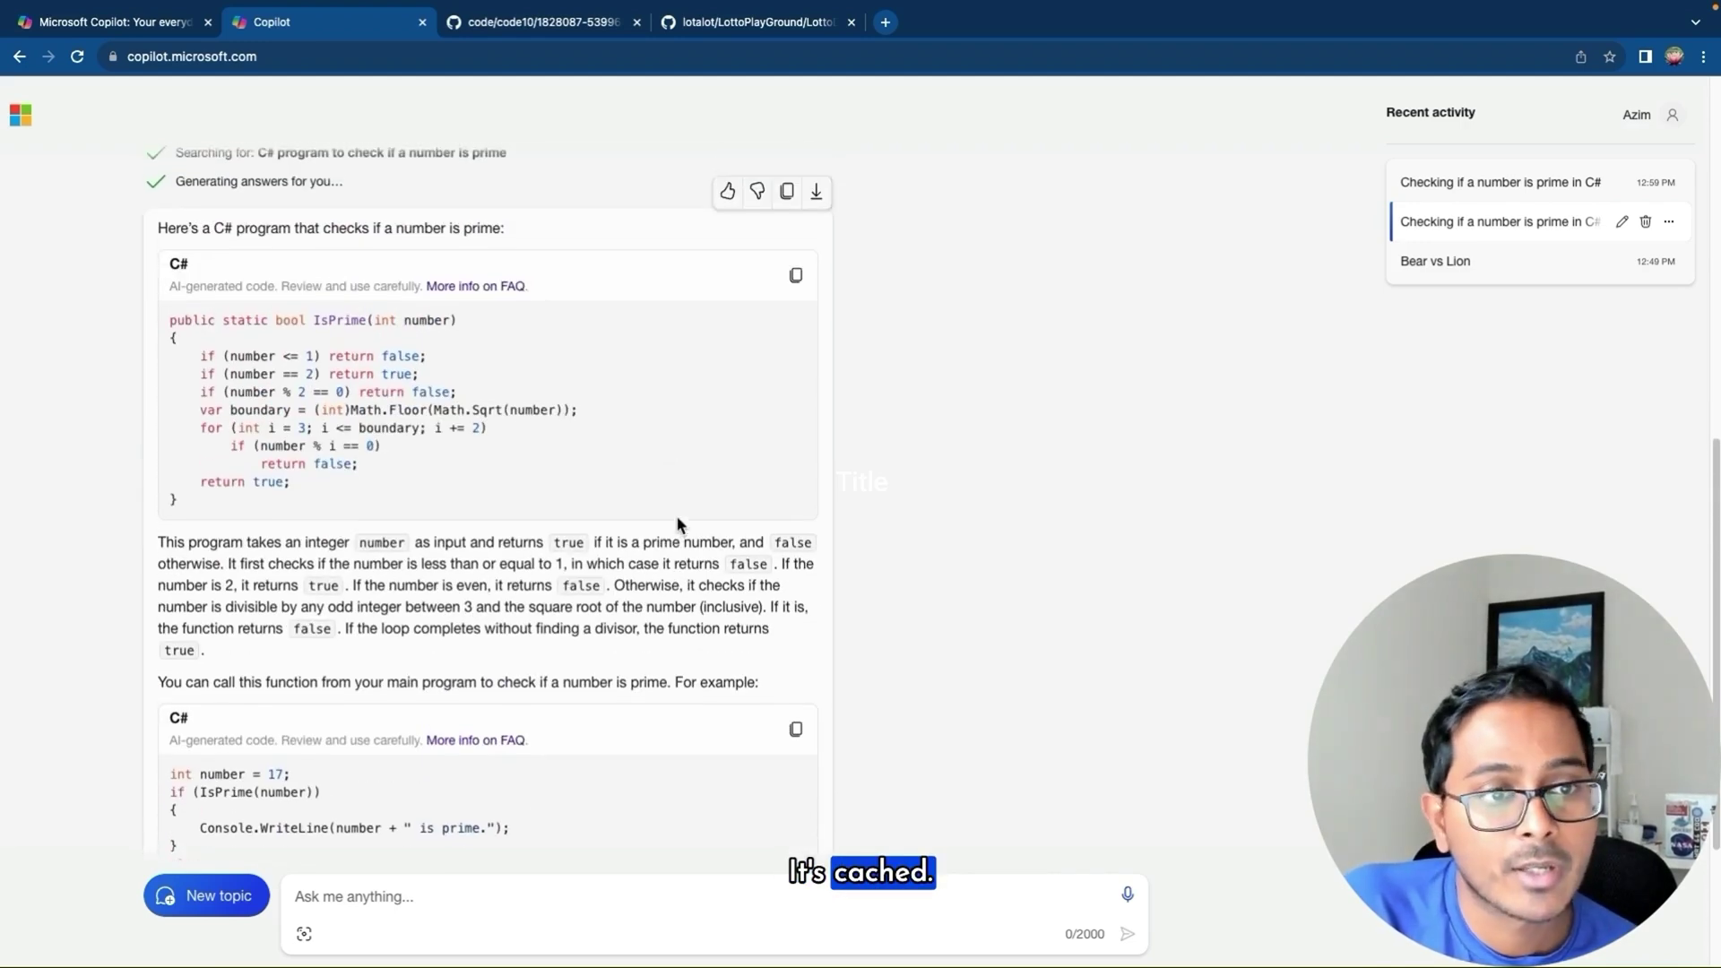
scroll(679, 524, up, 6)
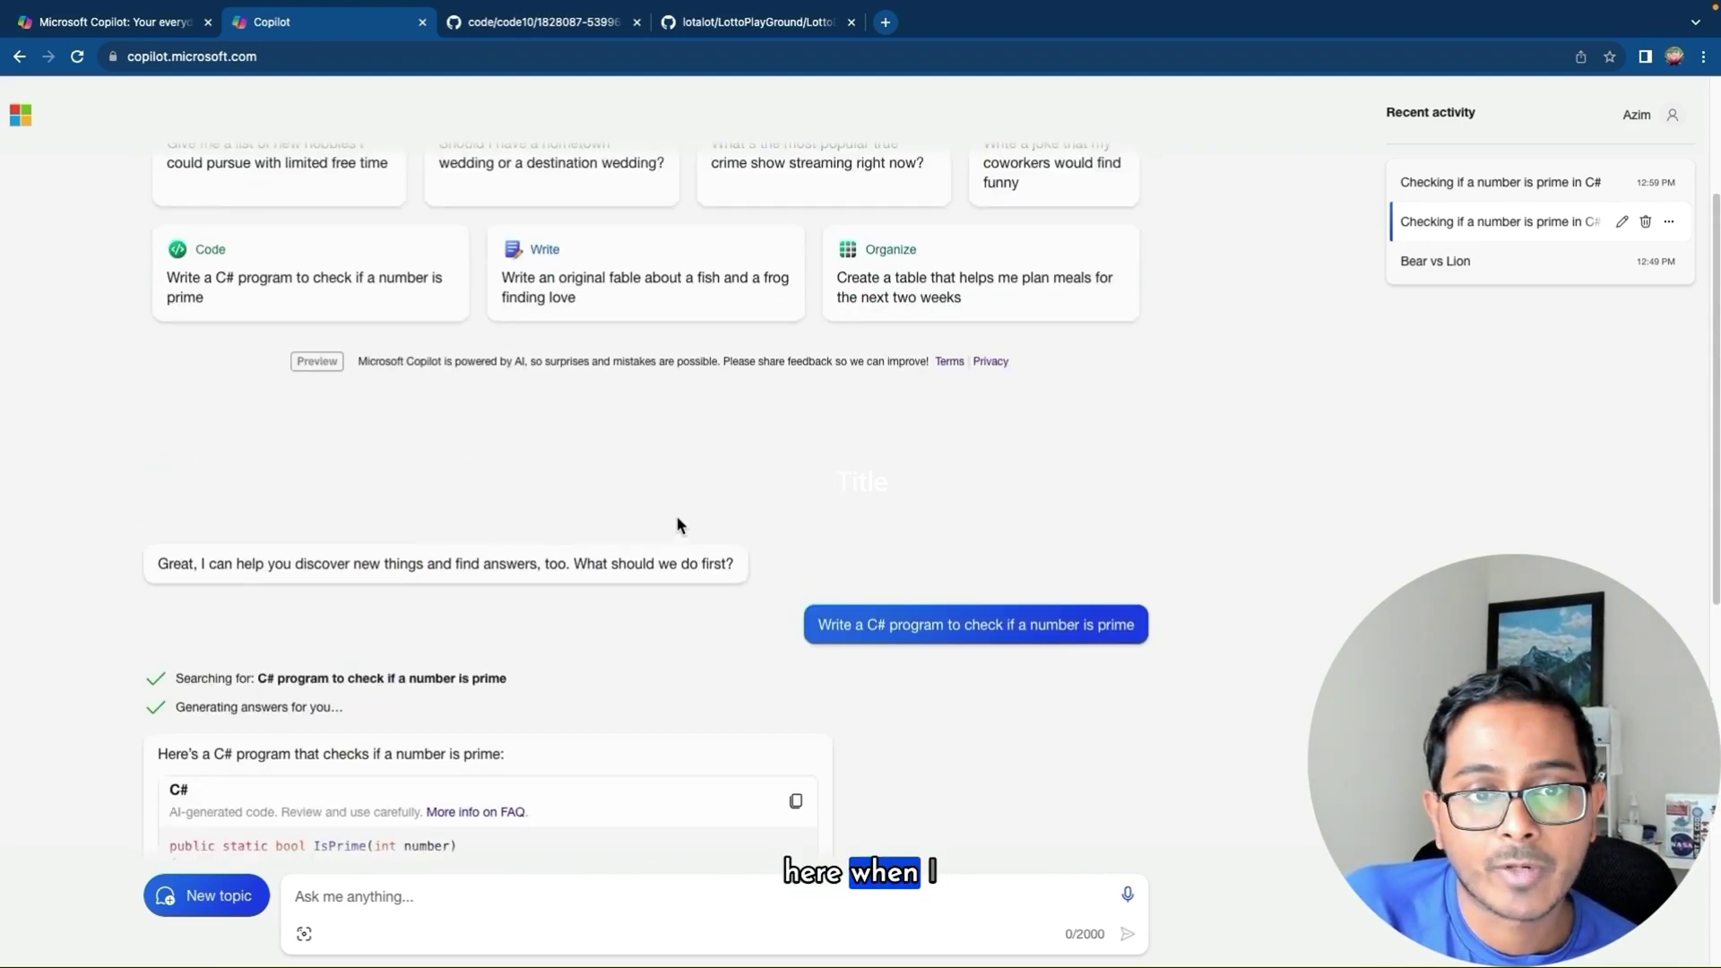
scroll(678, 524, down, 4)
scroll(678, 524, down, 2)
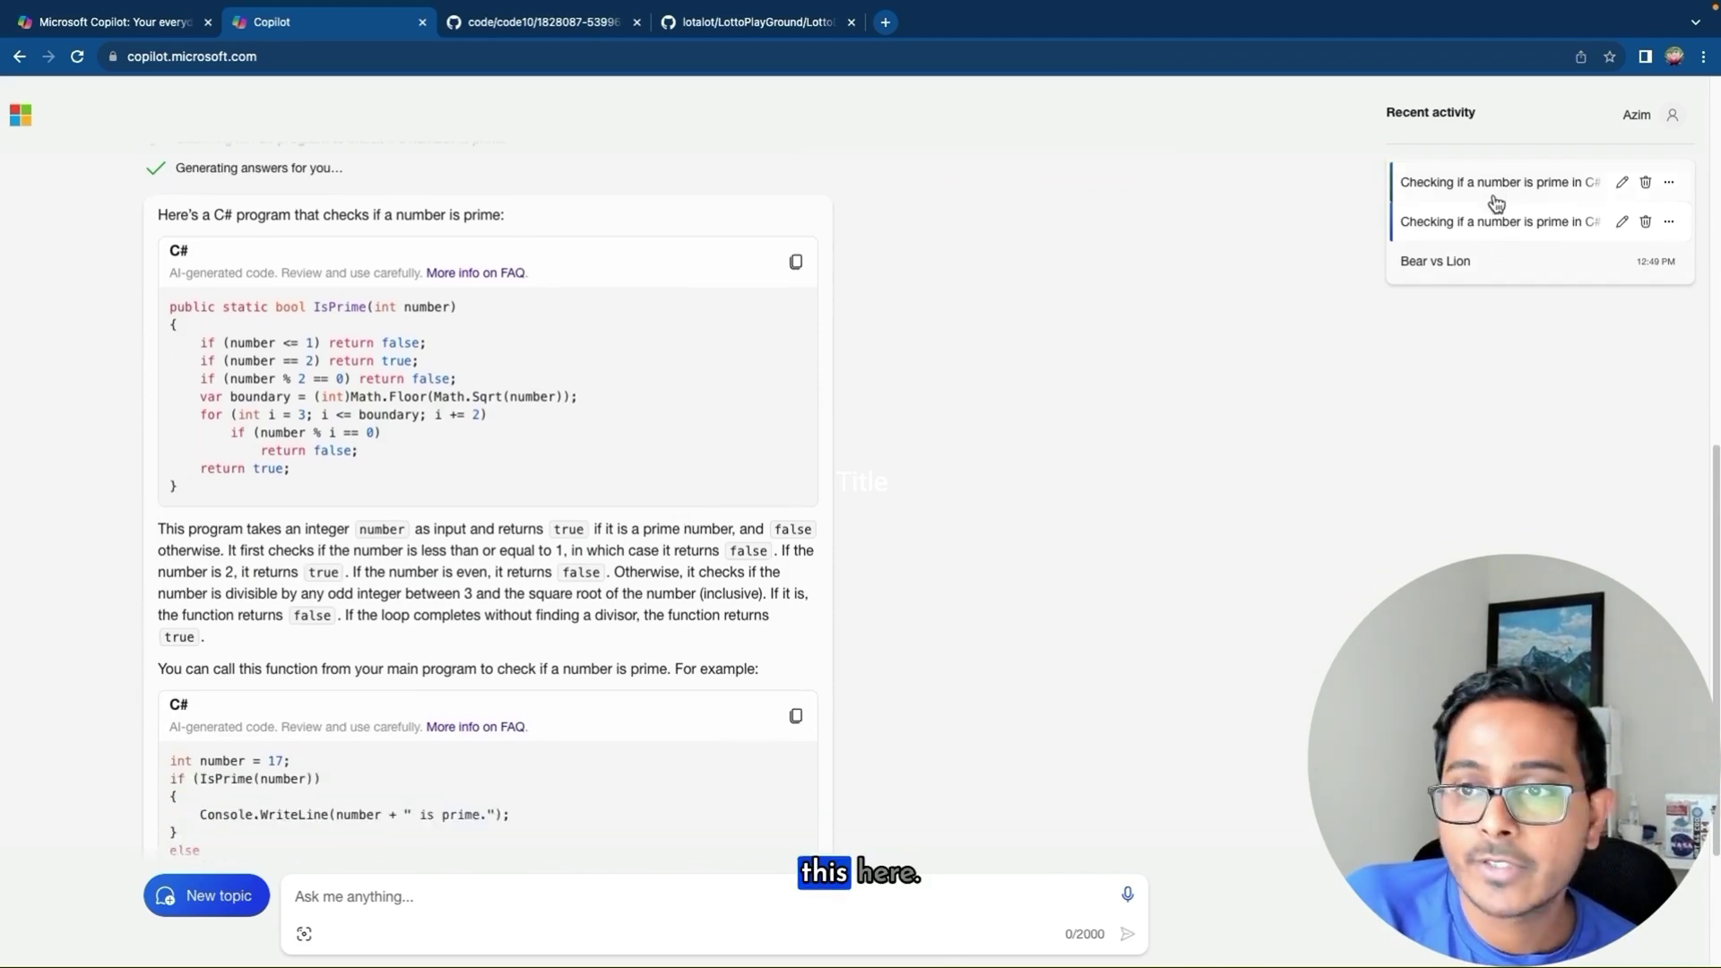
- Load the other earlier prime-check chat, the Balanced-style IsPrime answer with the 17 example
click(1495, 190)
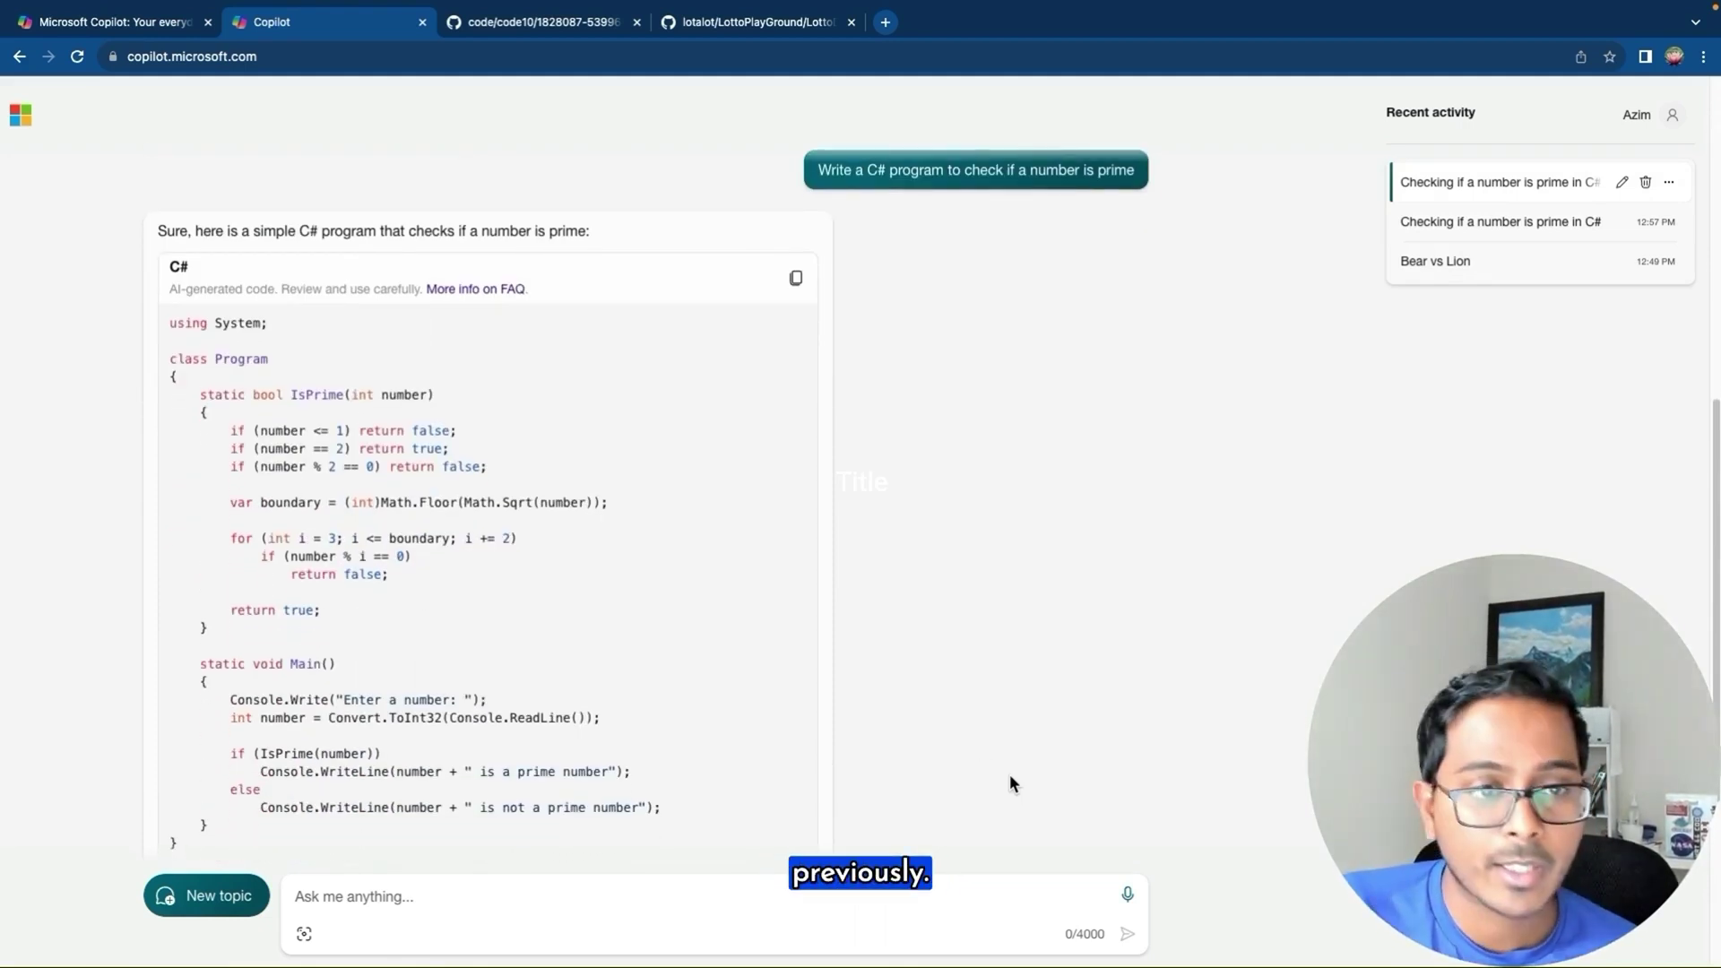
scroll(748, 612, down, 1)
scroll(747, 618, down, 2)
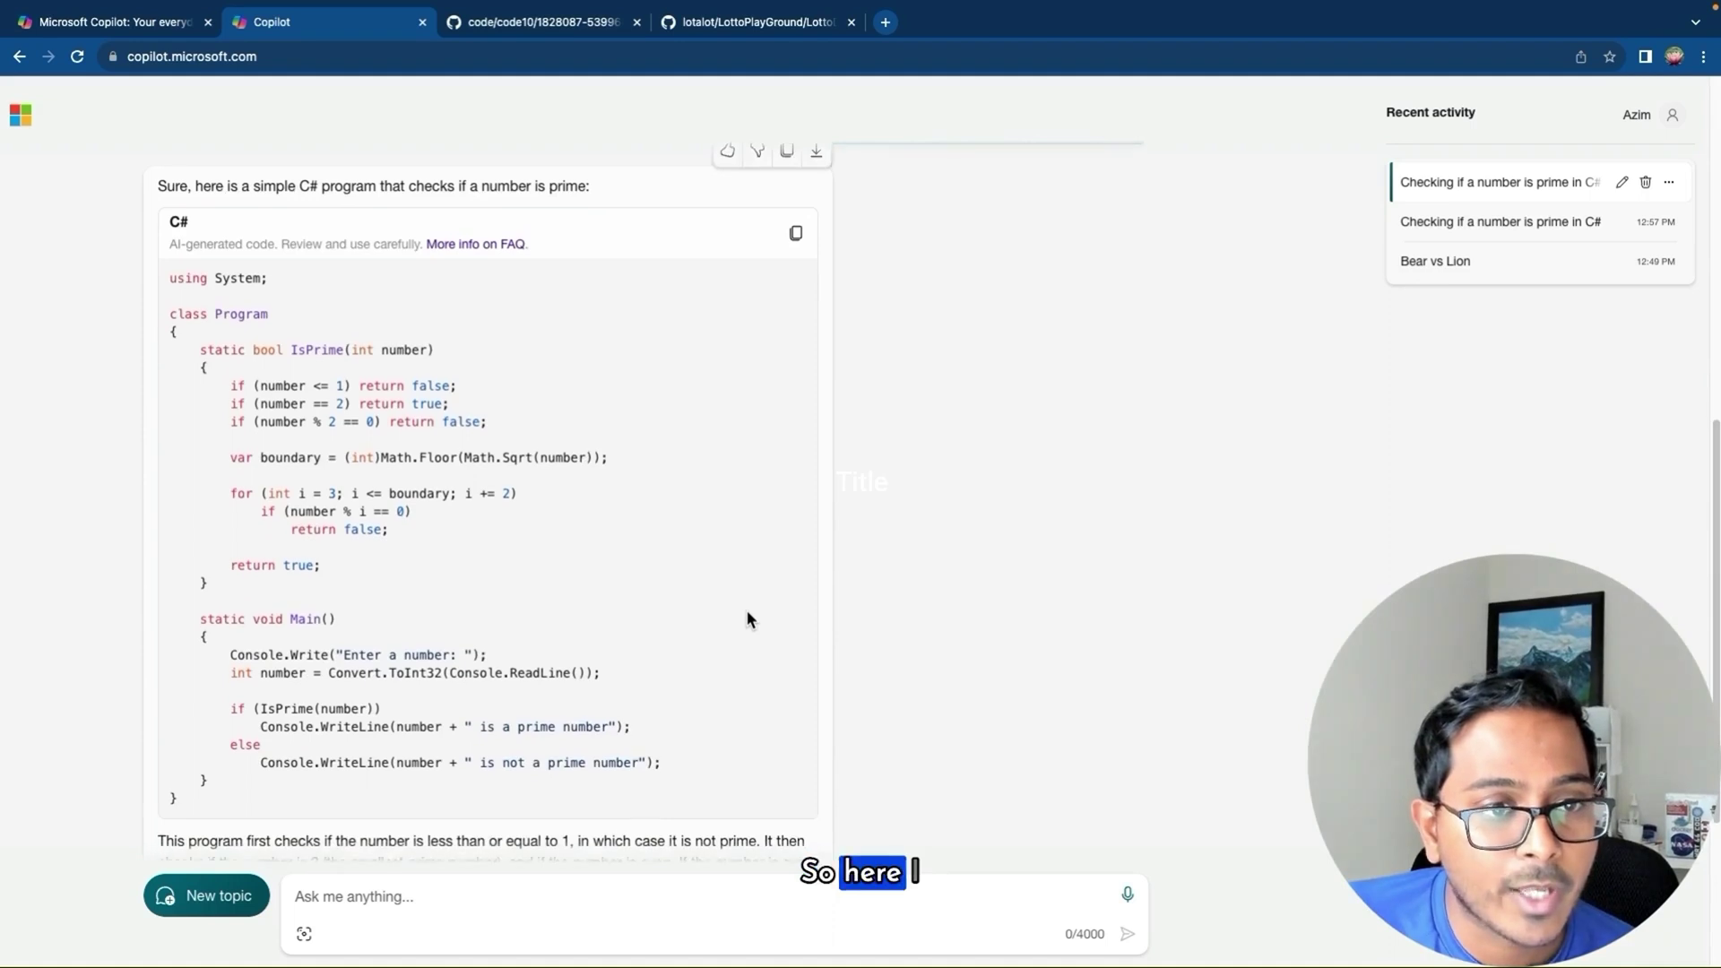
click(1514, 235)
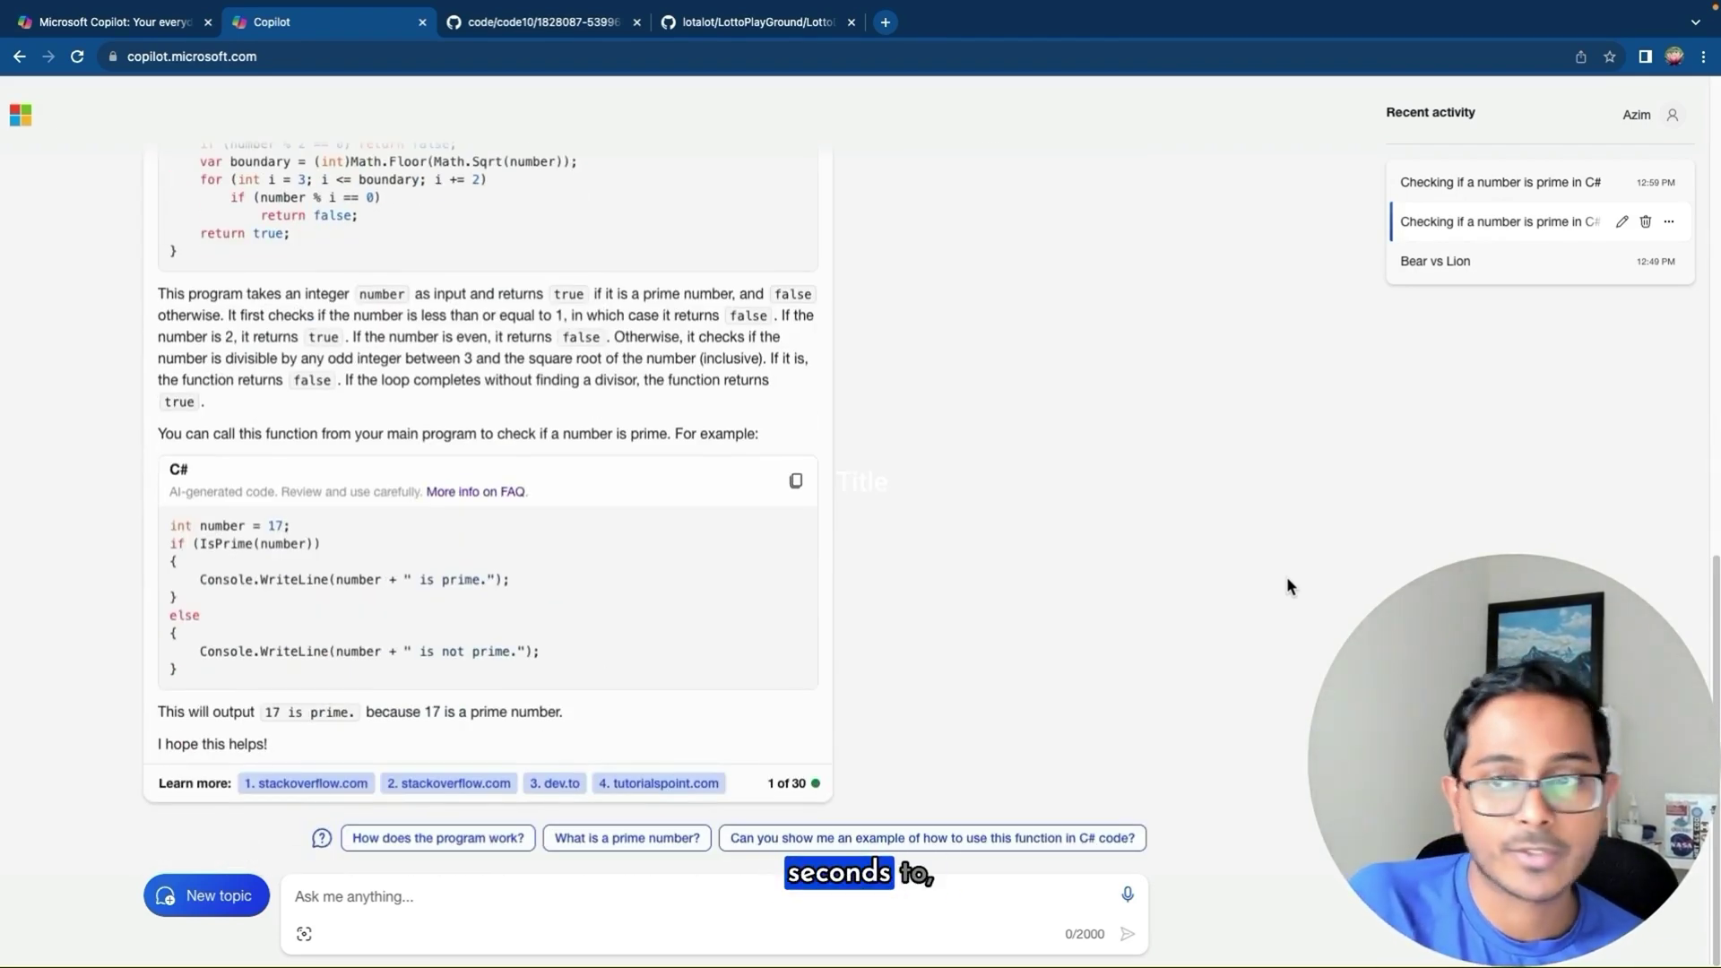
scroll(1287, 579, up, 3)
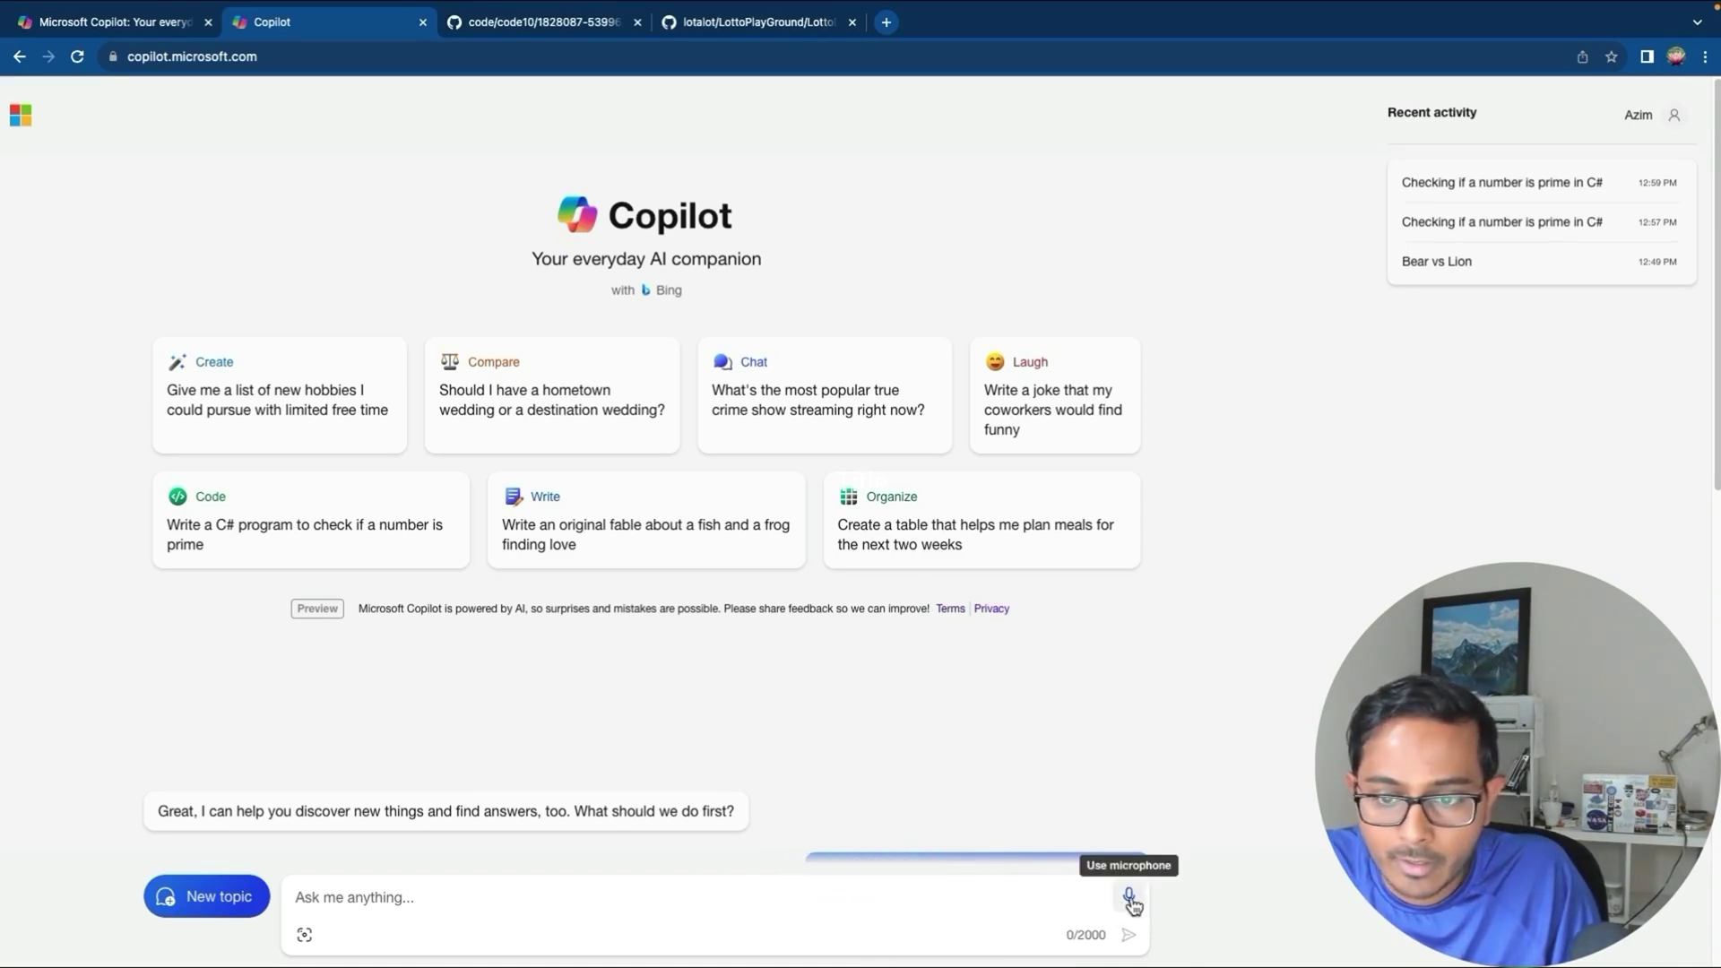
- Allow microphone access and submit the Terraform request for a virtual machine and GCS bucket
click(1129, 897)
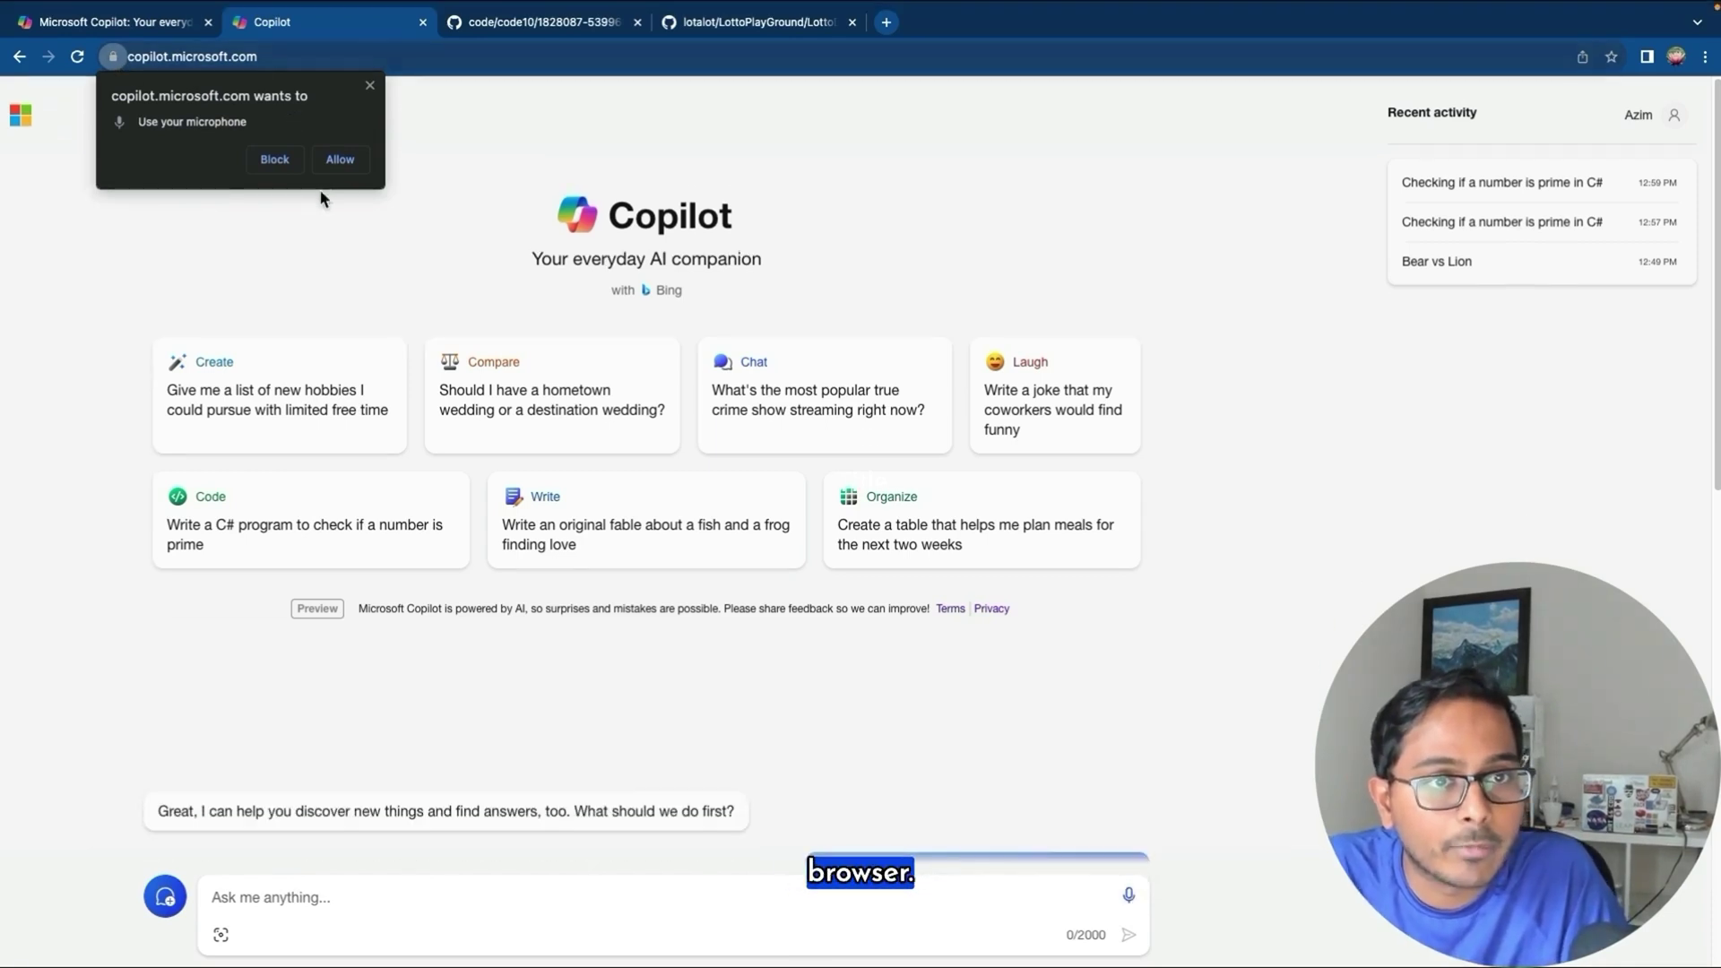
click(337, 163)
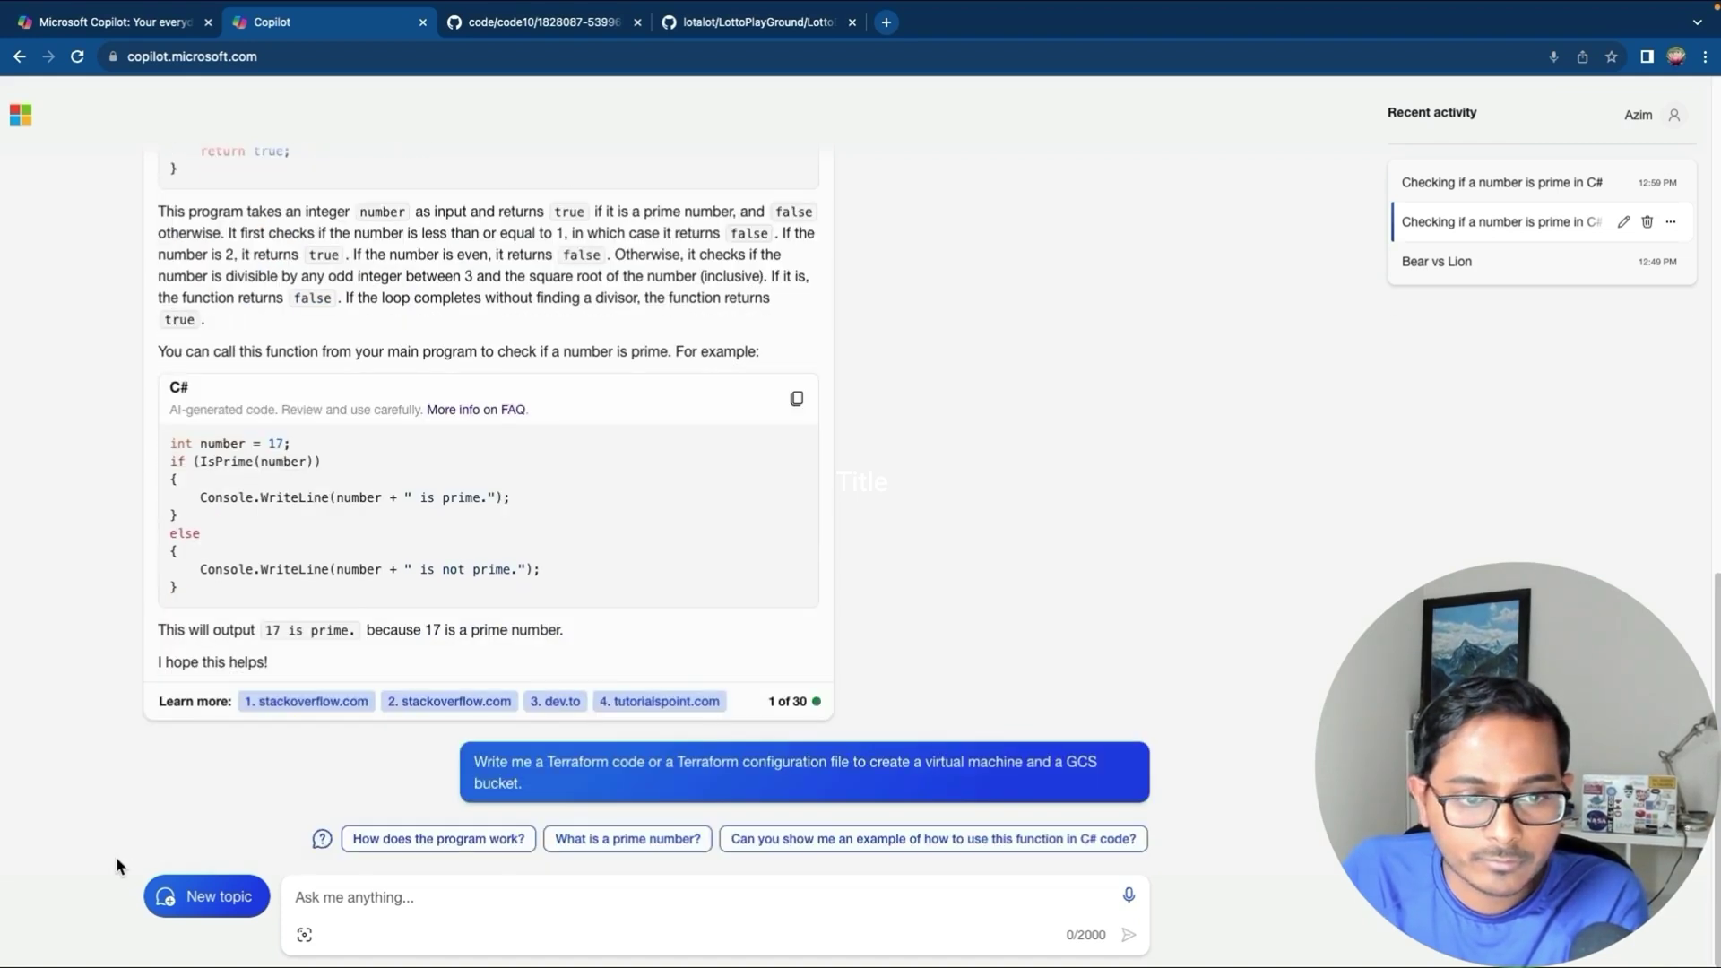
click(420, 910)
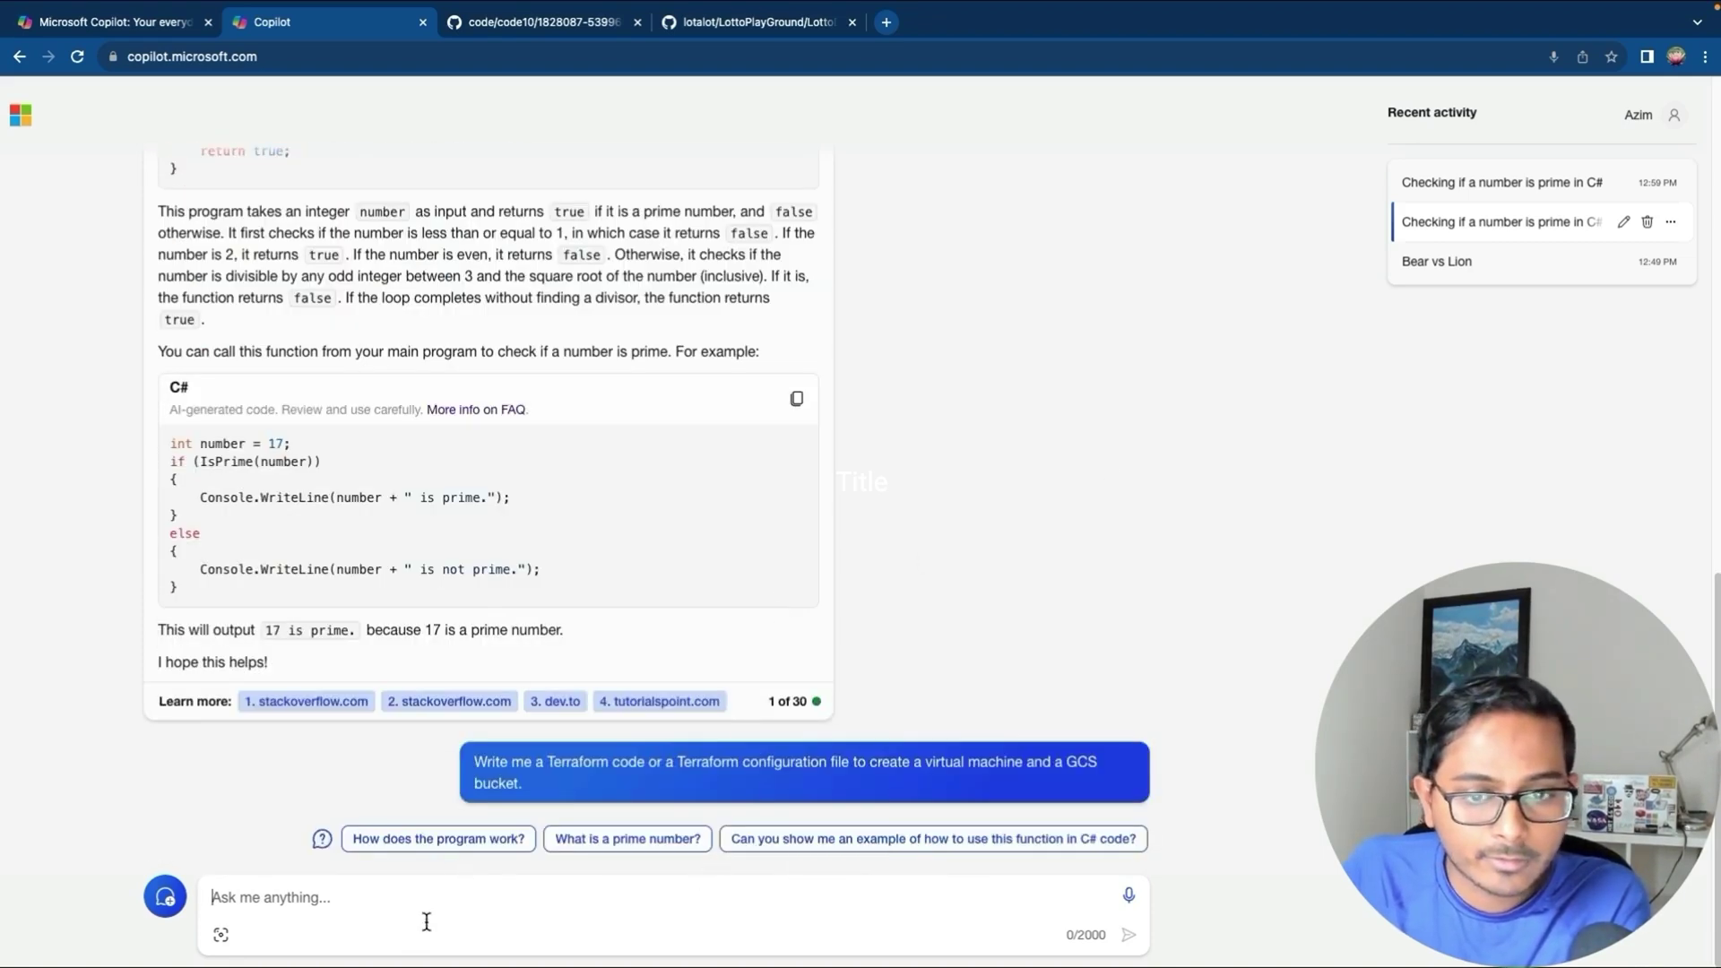
scroll(999, 537, up, 6)
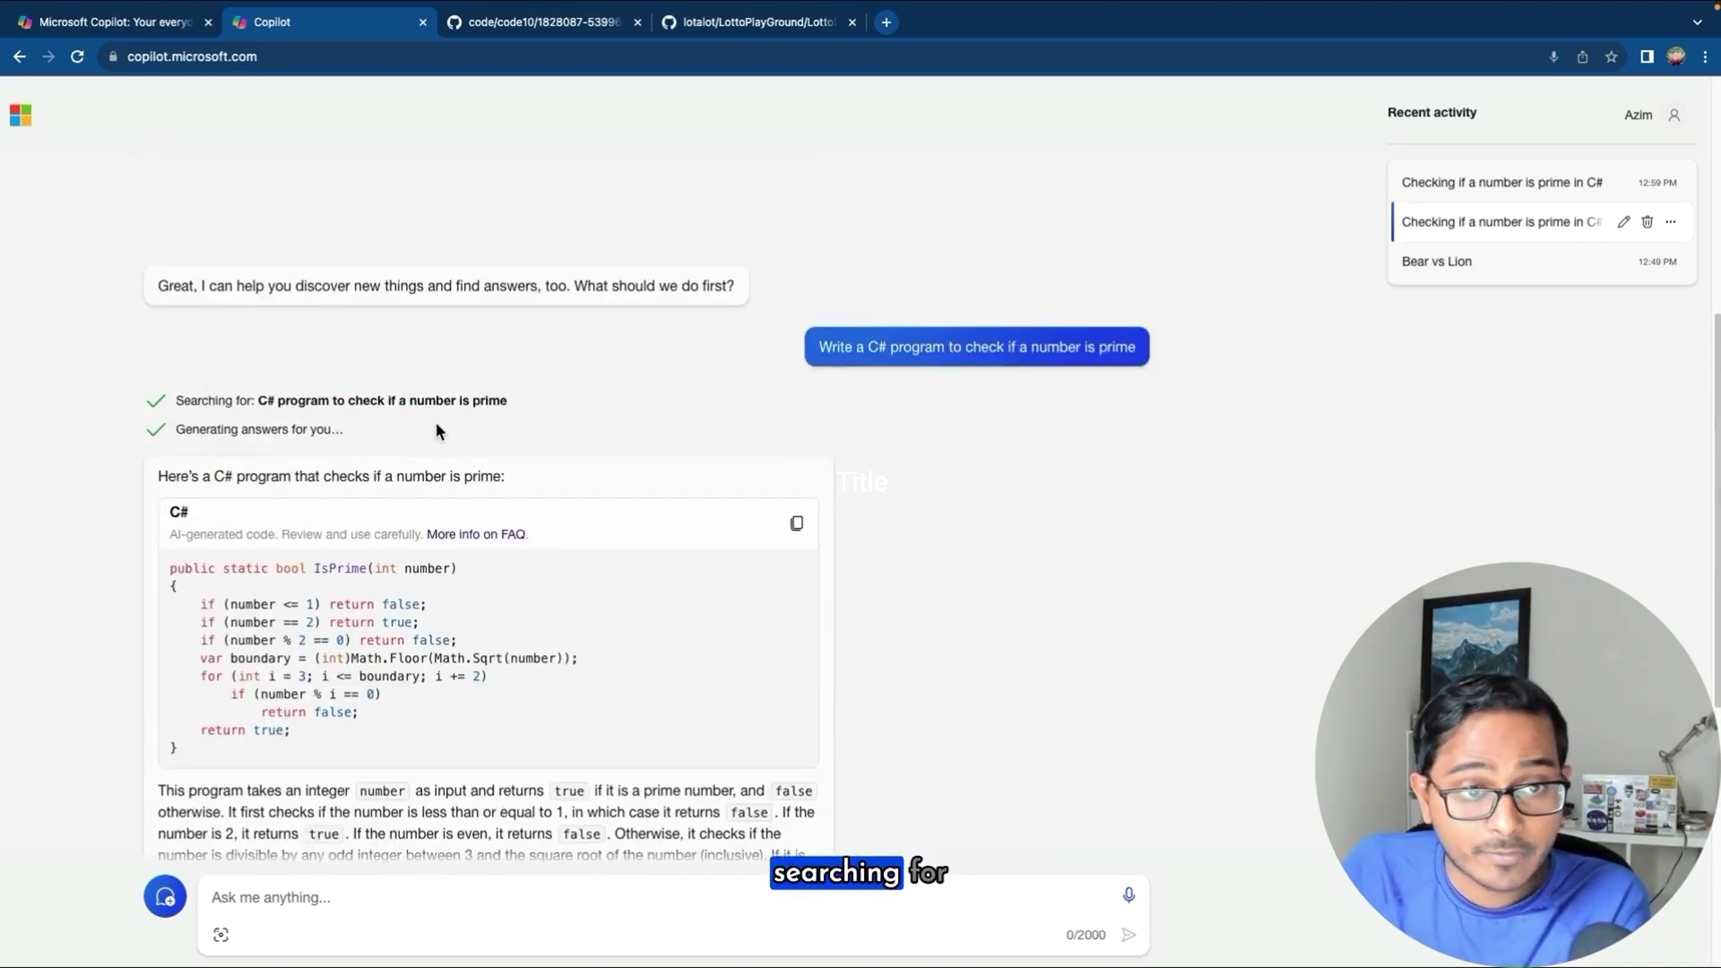
scroll(326, 433, down, 6)
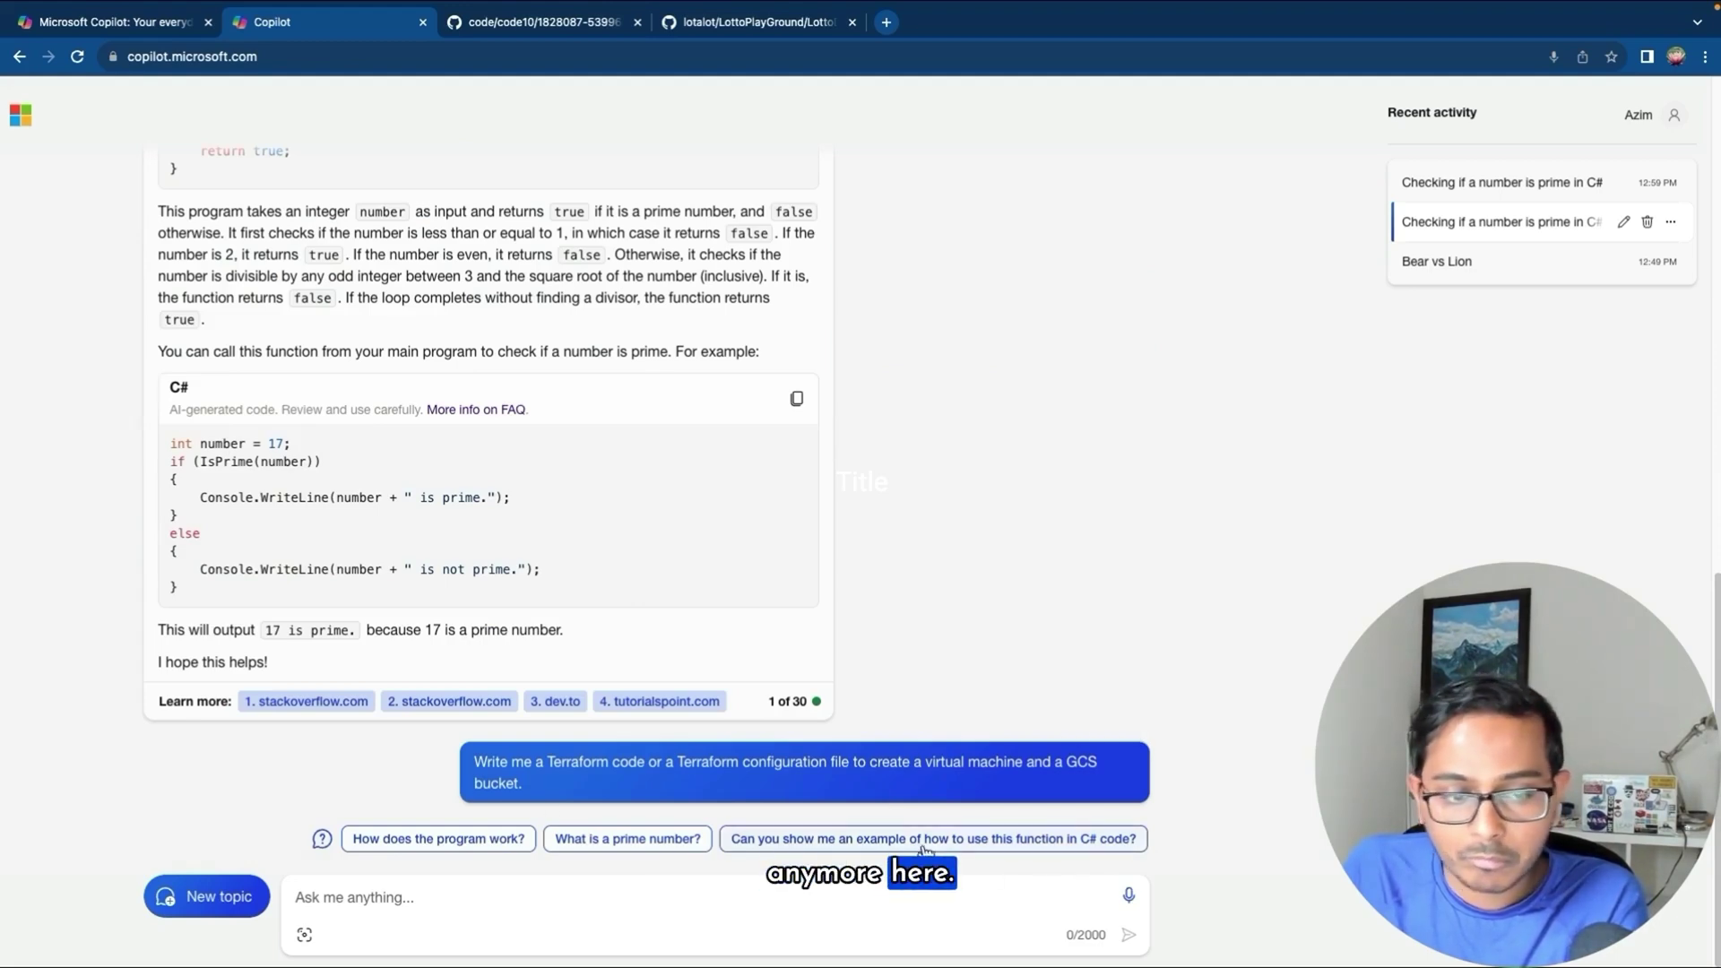
scroll(944, 559, up, 7)
scroll(944, 560, down, 7)
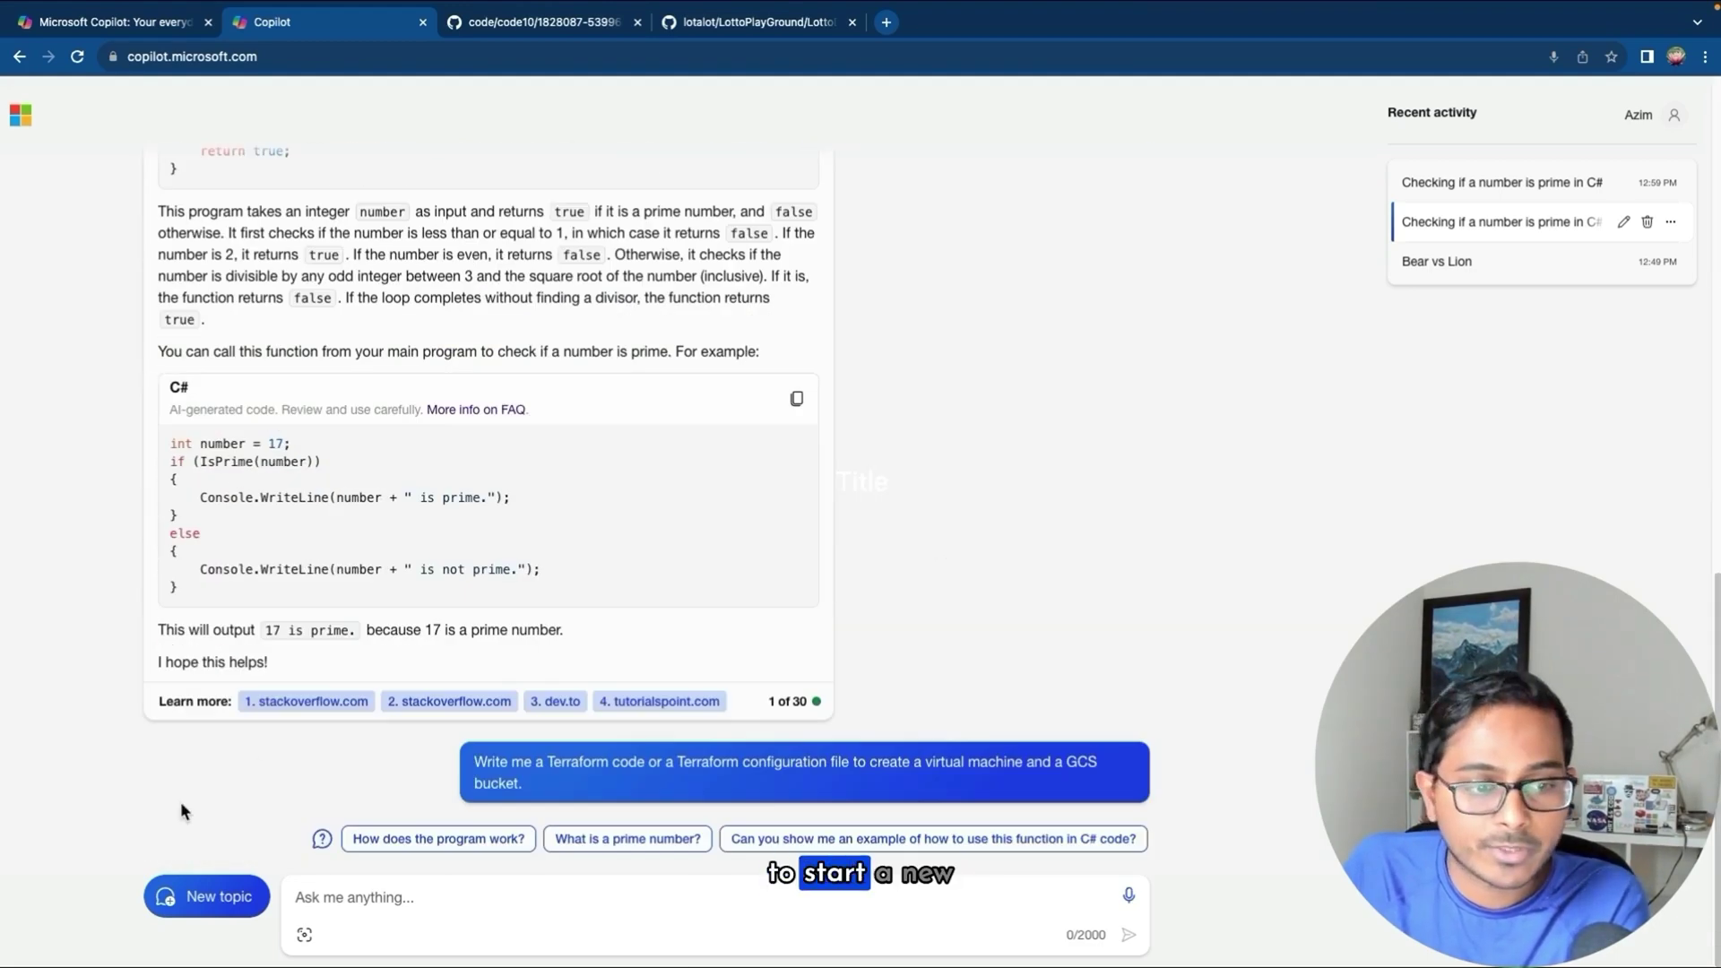
- Start a new topic in More Creative style and dictate the Terraform VM and GCS bucket request
click(204, 898)
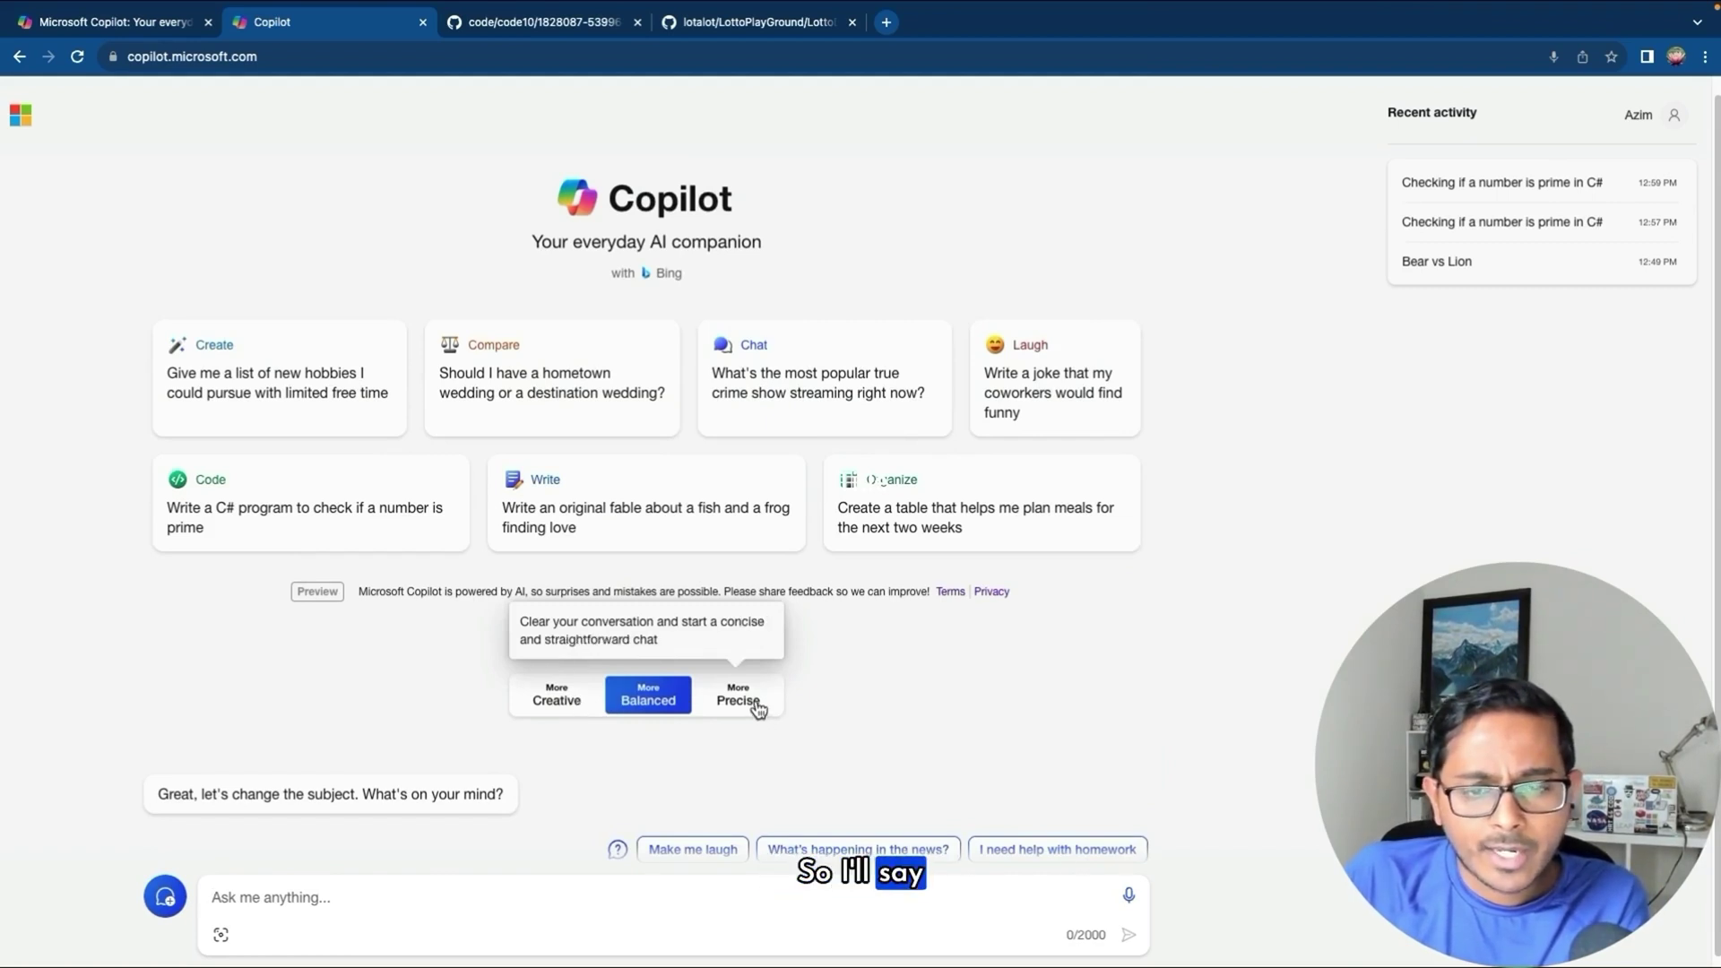
click(570, 711)
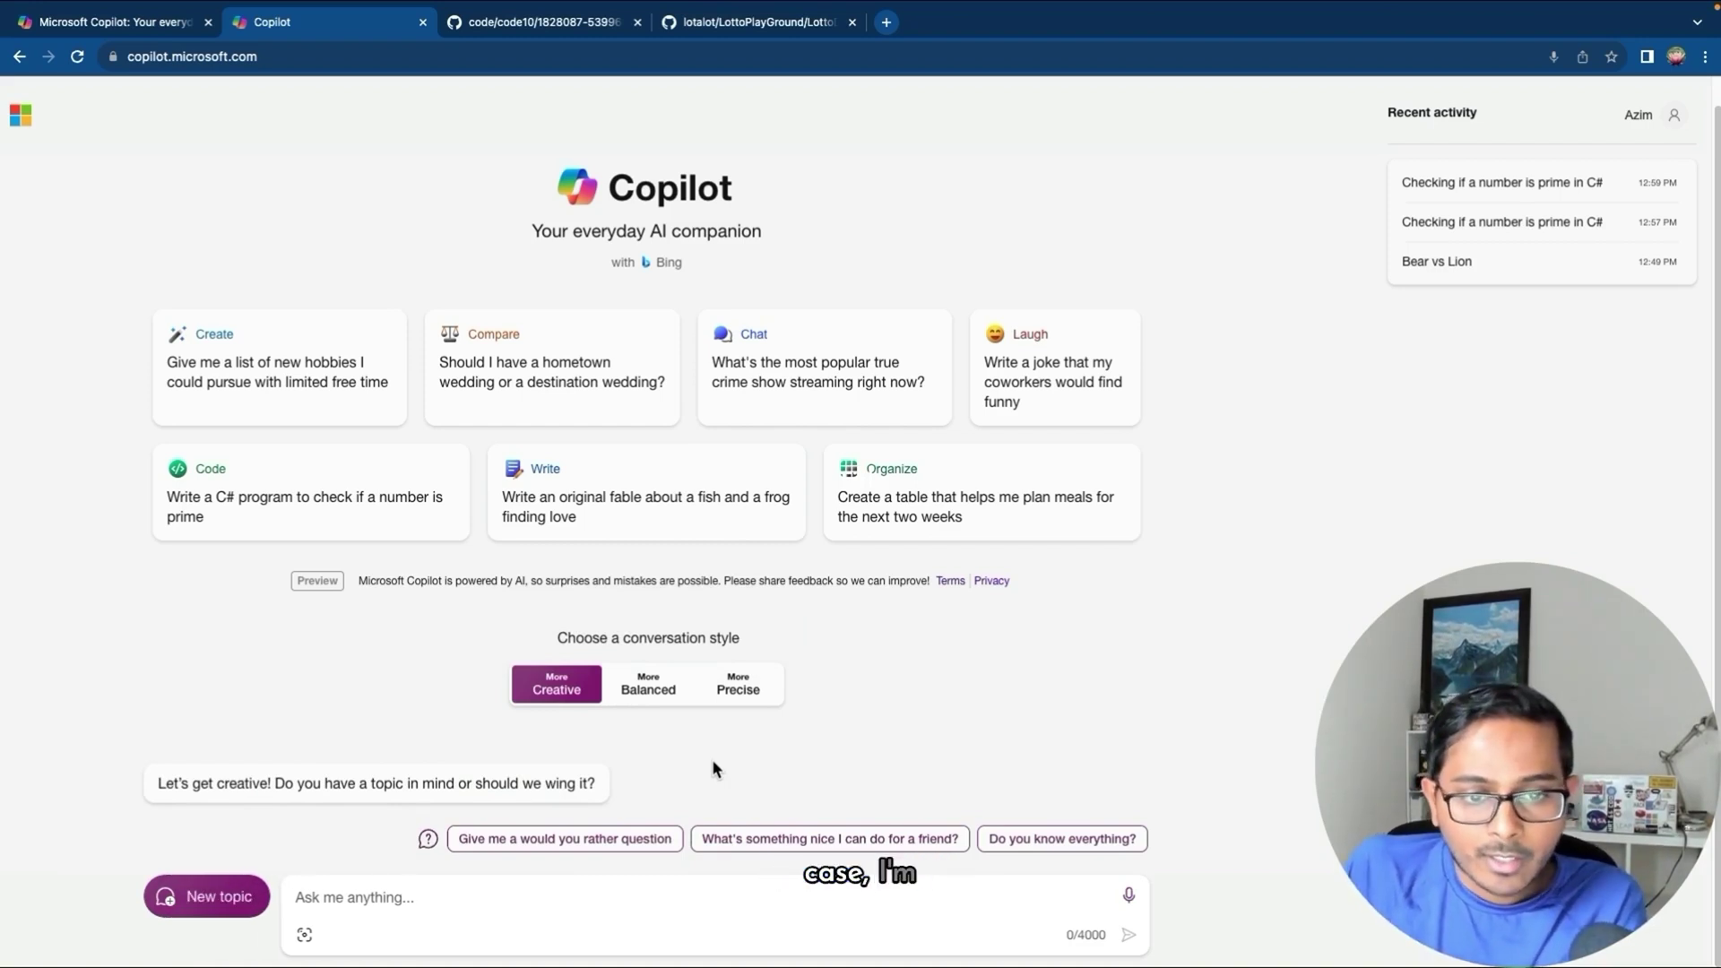
scroll(917, 737, up, 1)
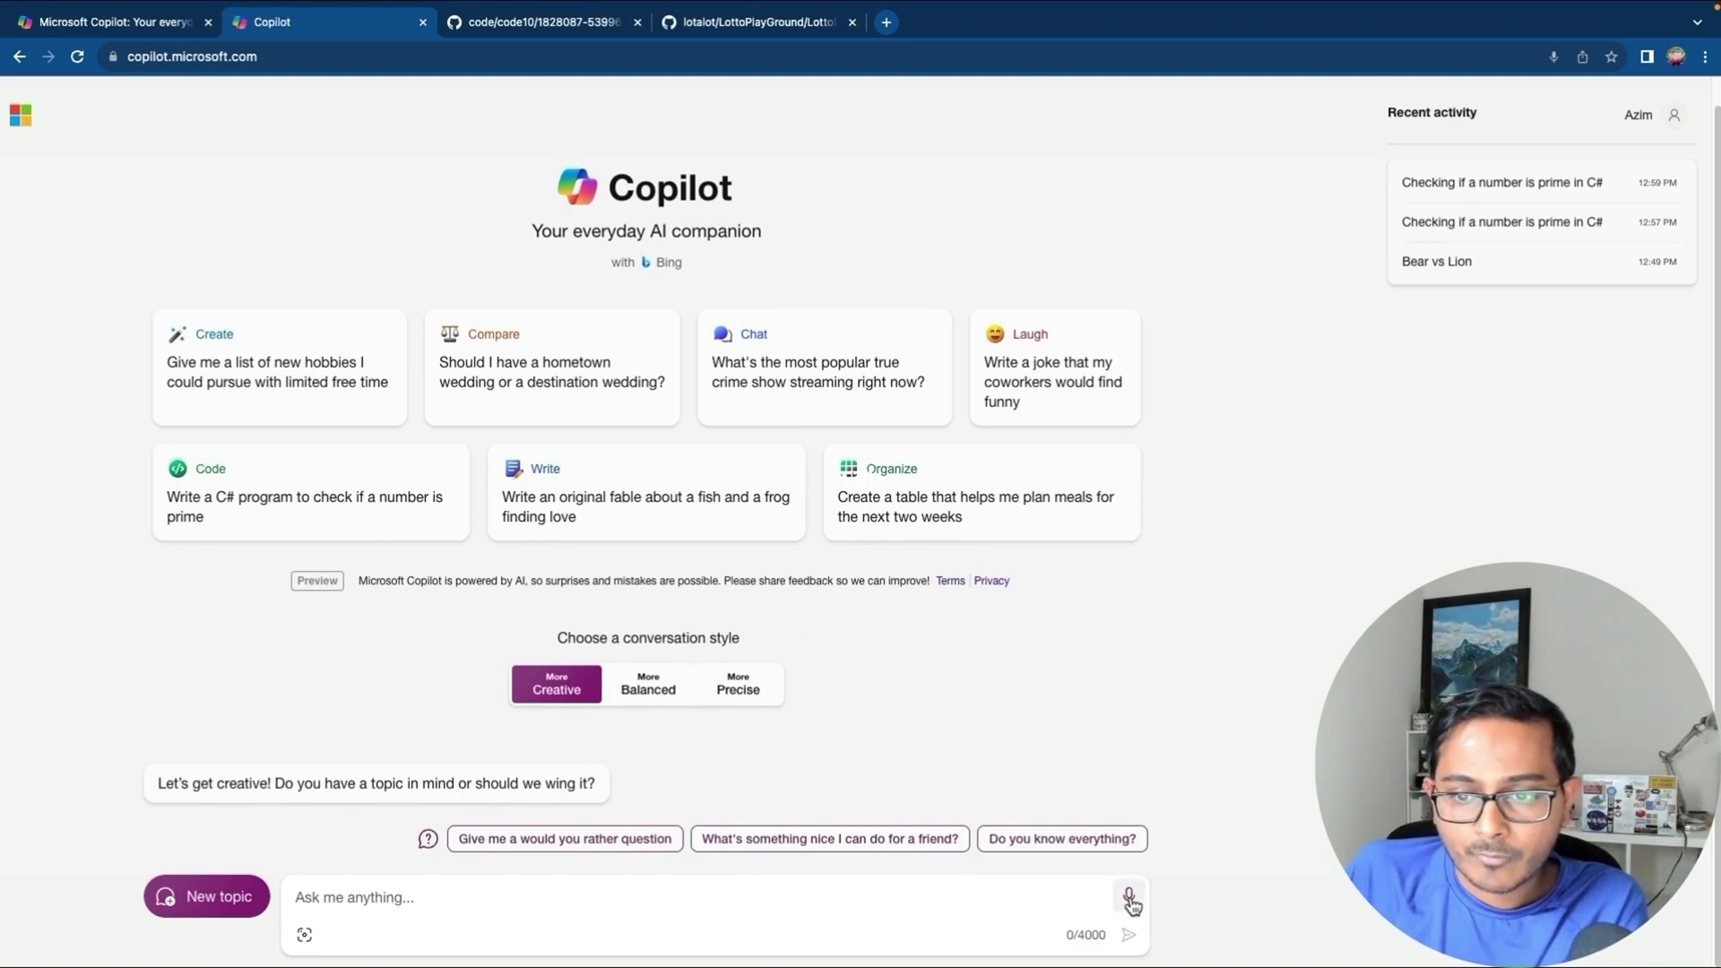
click(1128, 895)
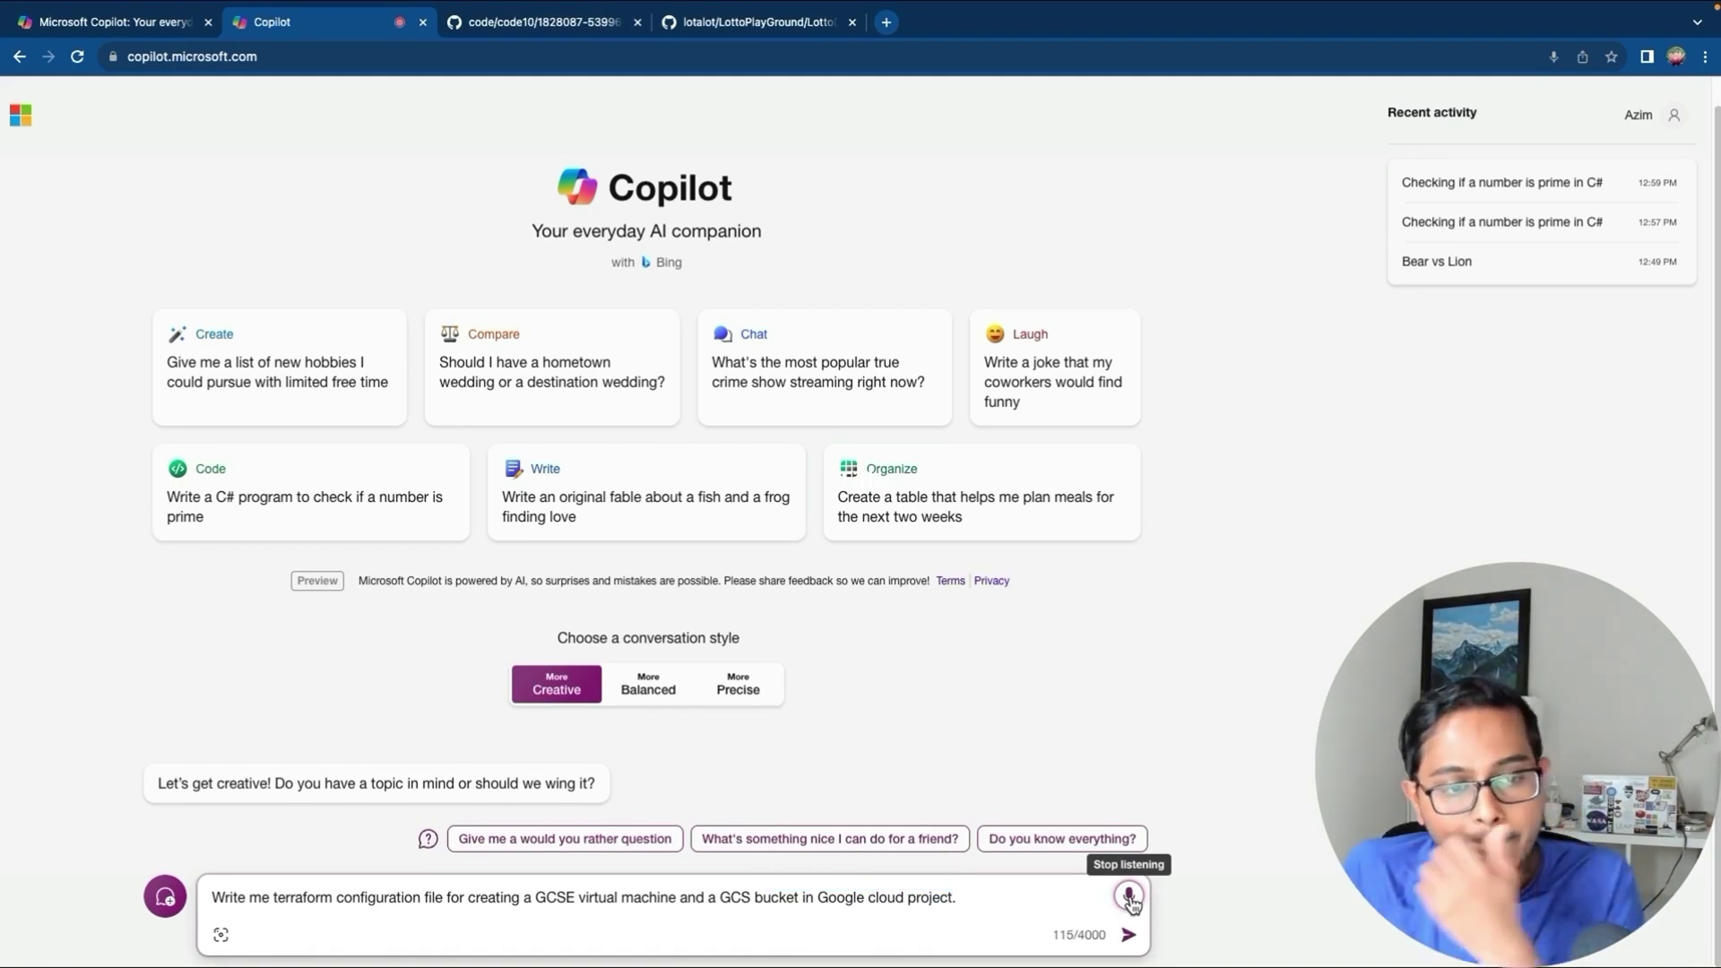
- Send the dictated prompt and review the Terraform Google provider, GCS bucket and VM configuration
click(1130, 899)
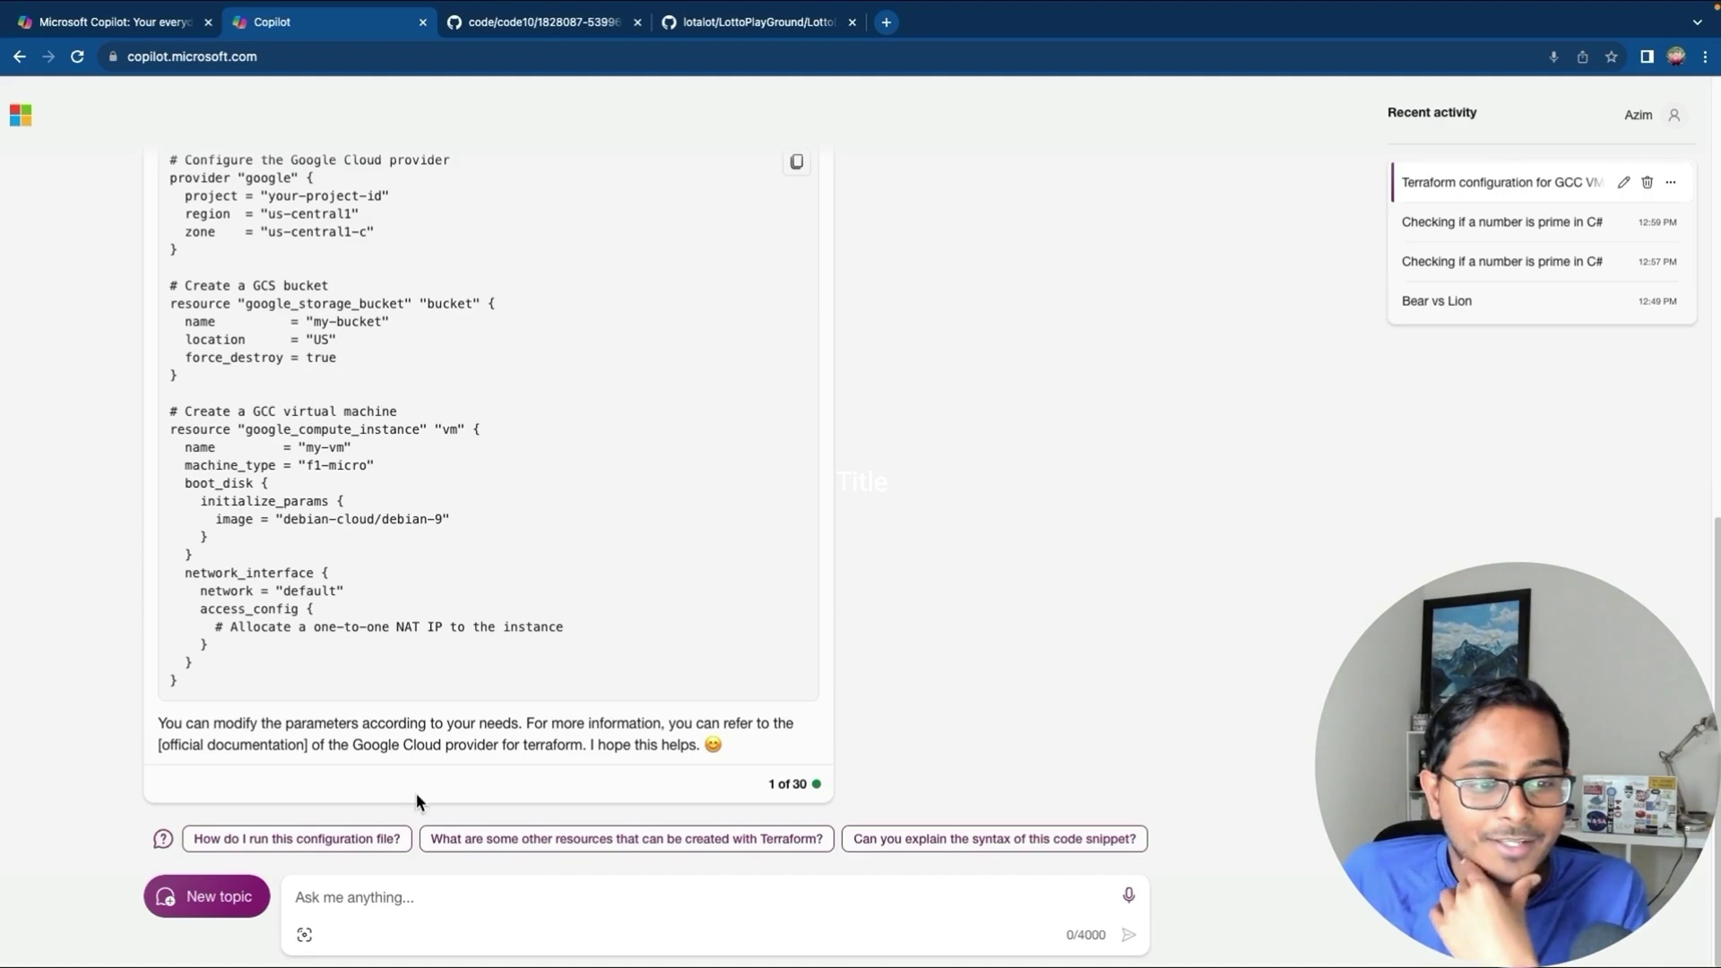
scroll(528, 584, up, 2)
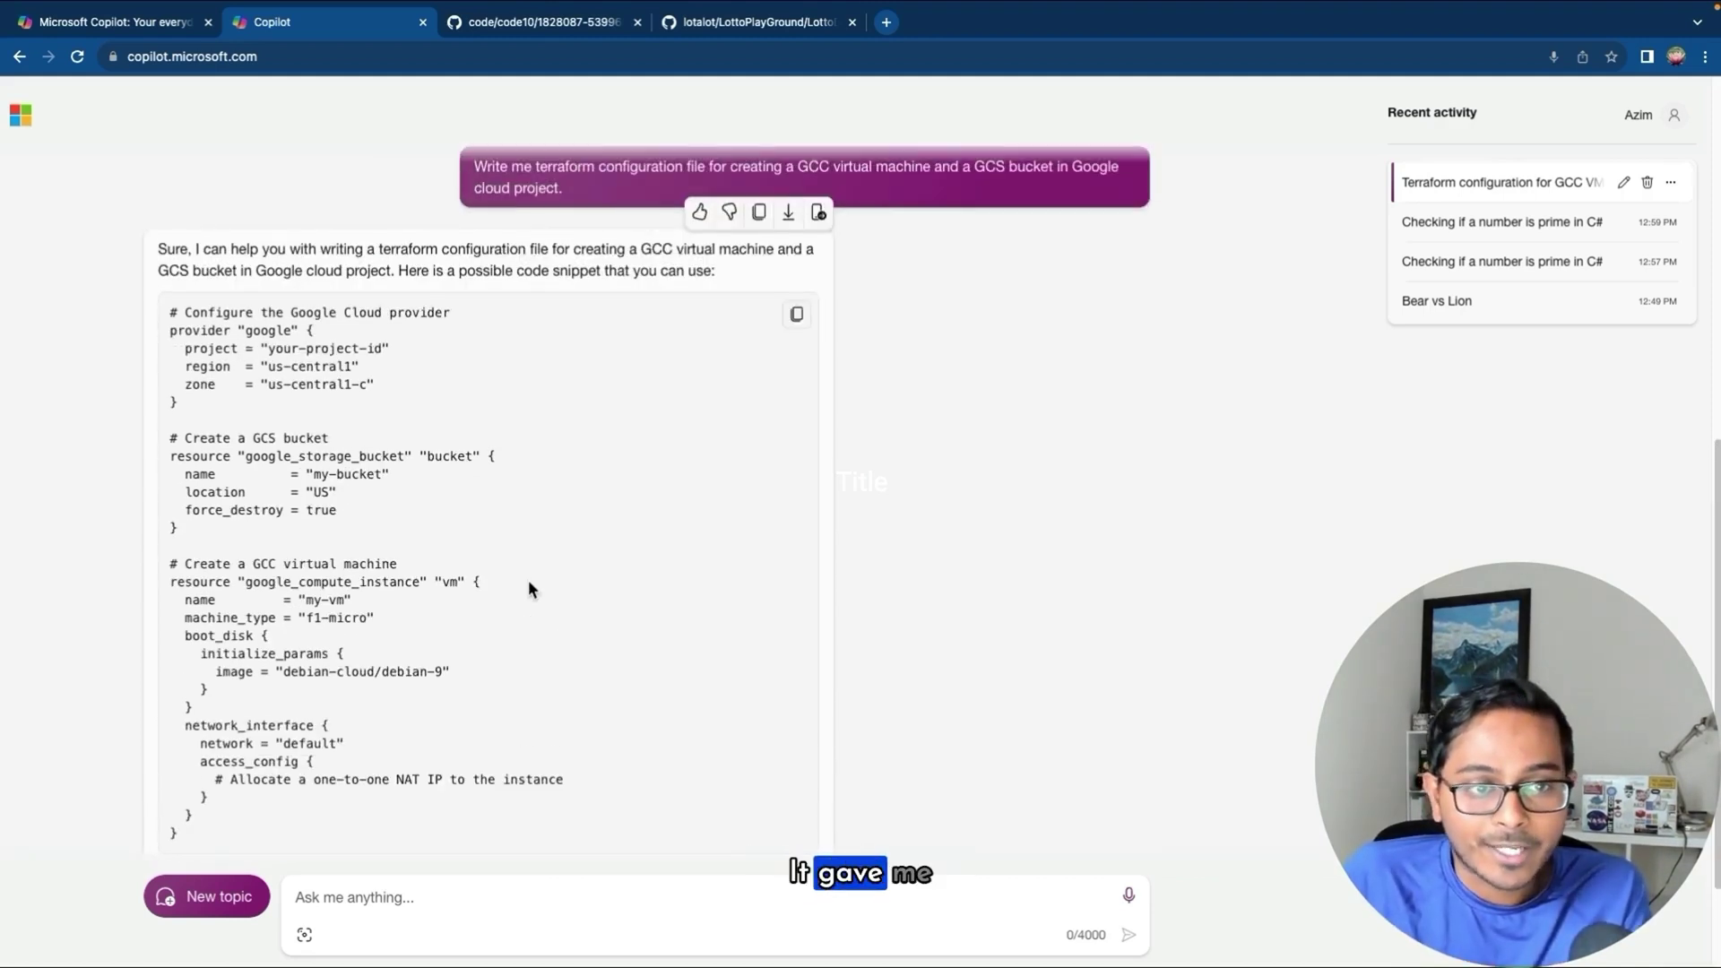
scroll(529, 584, down, 2)
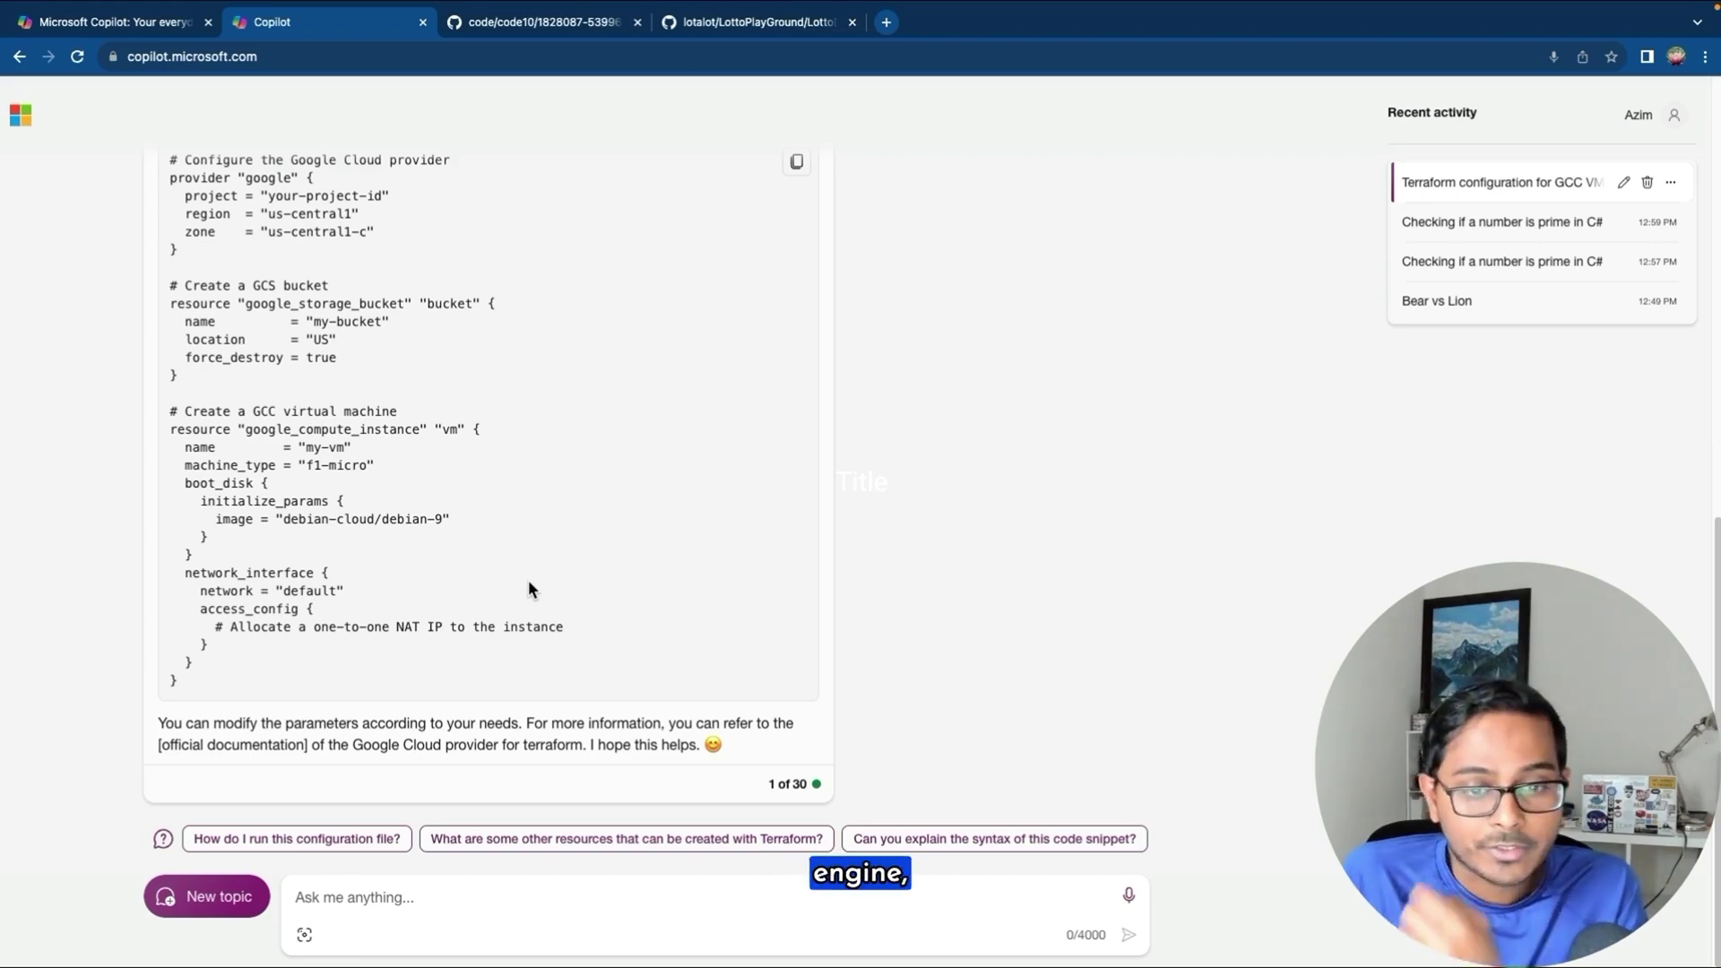
scroll(1064, 457, up, 7)
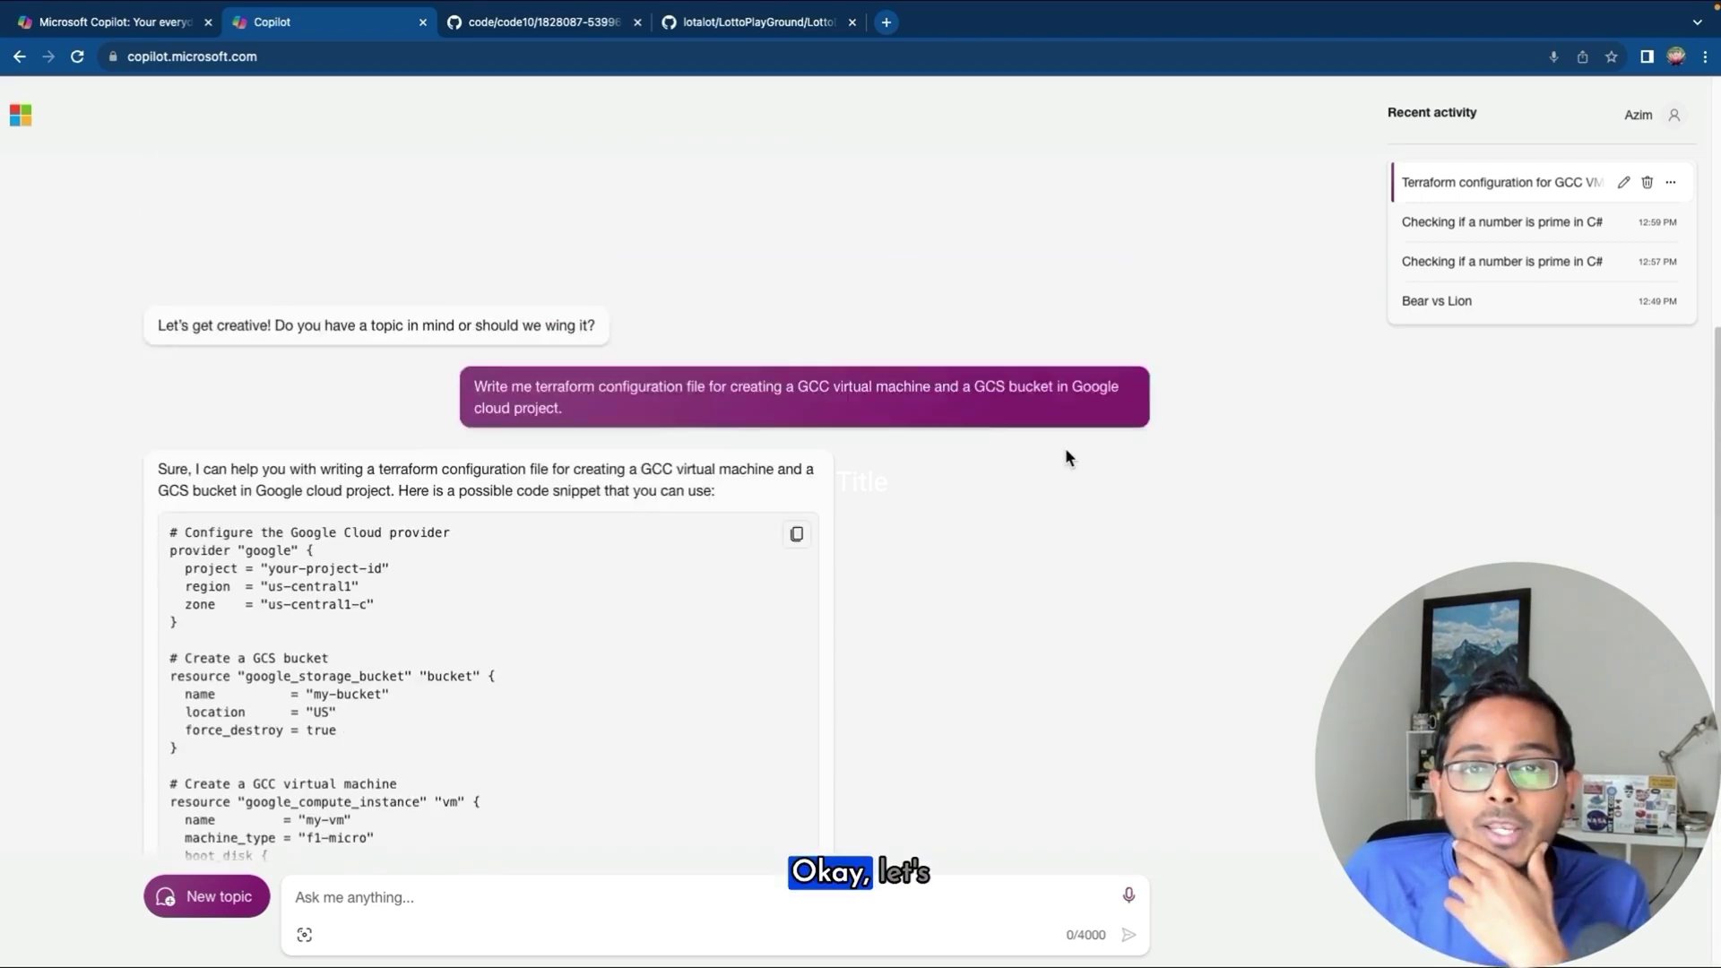
scroll(1065, 457, down, 7)
- In a new topic, request an email wishing the team a happy Thanksgiving and a great holiday
click(204, 897)
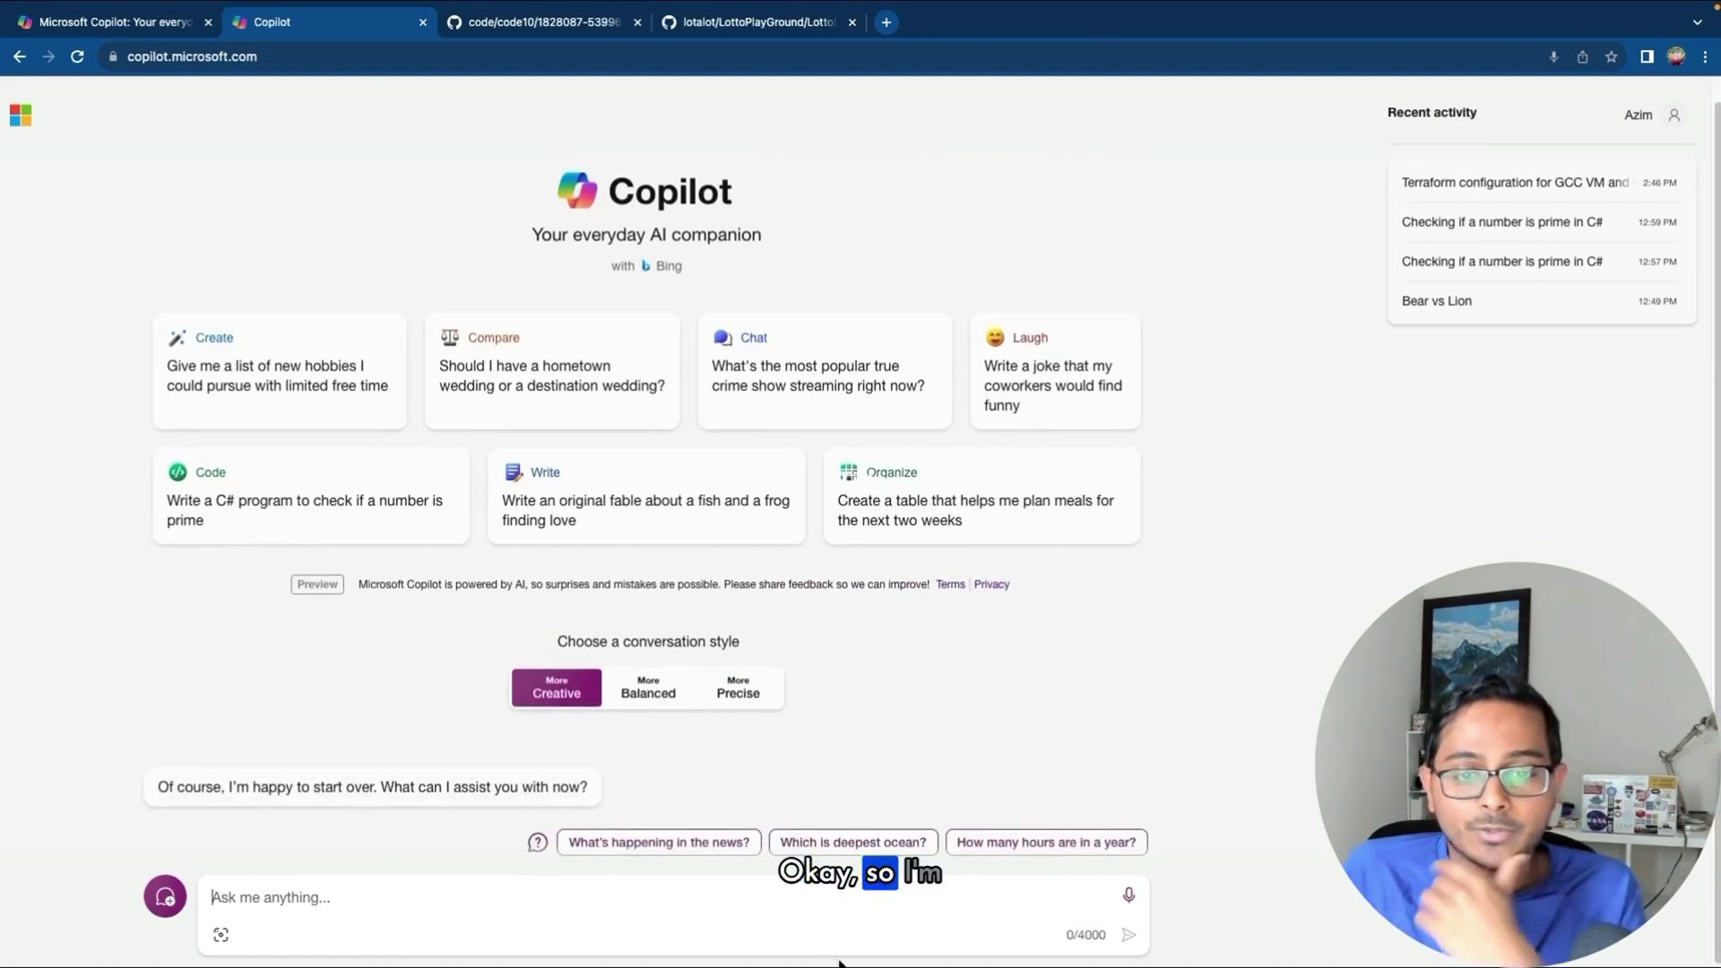
click(729, 891)
text(write )
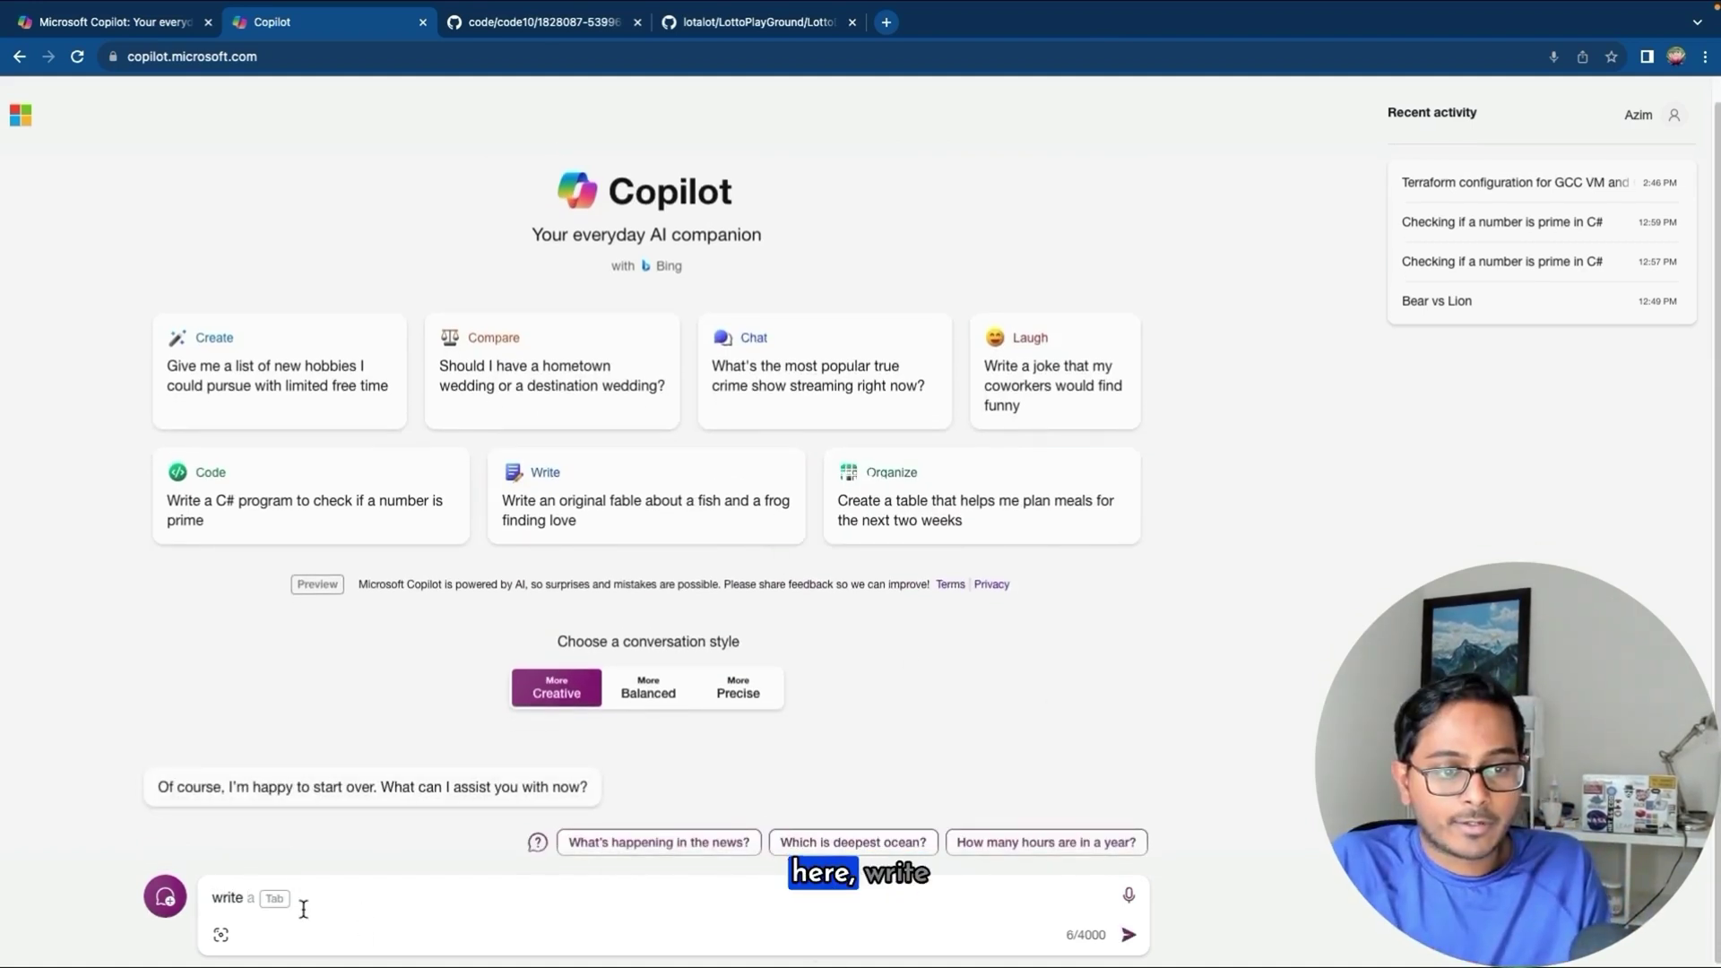
text(me an )
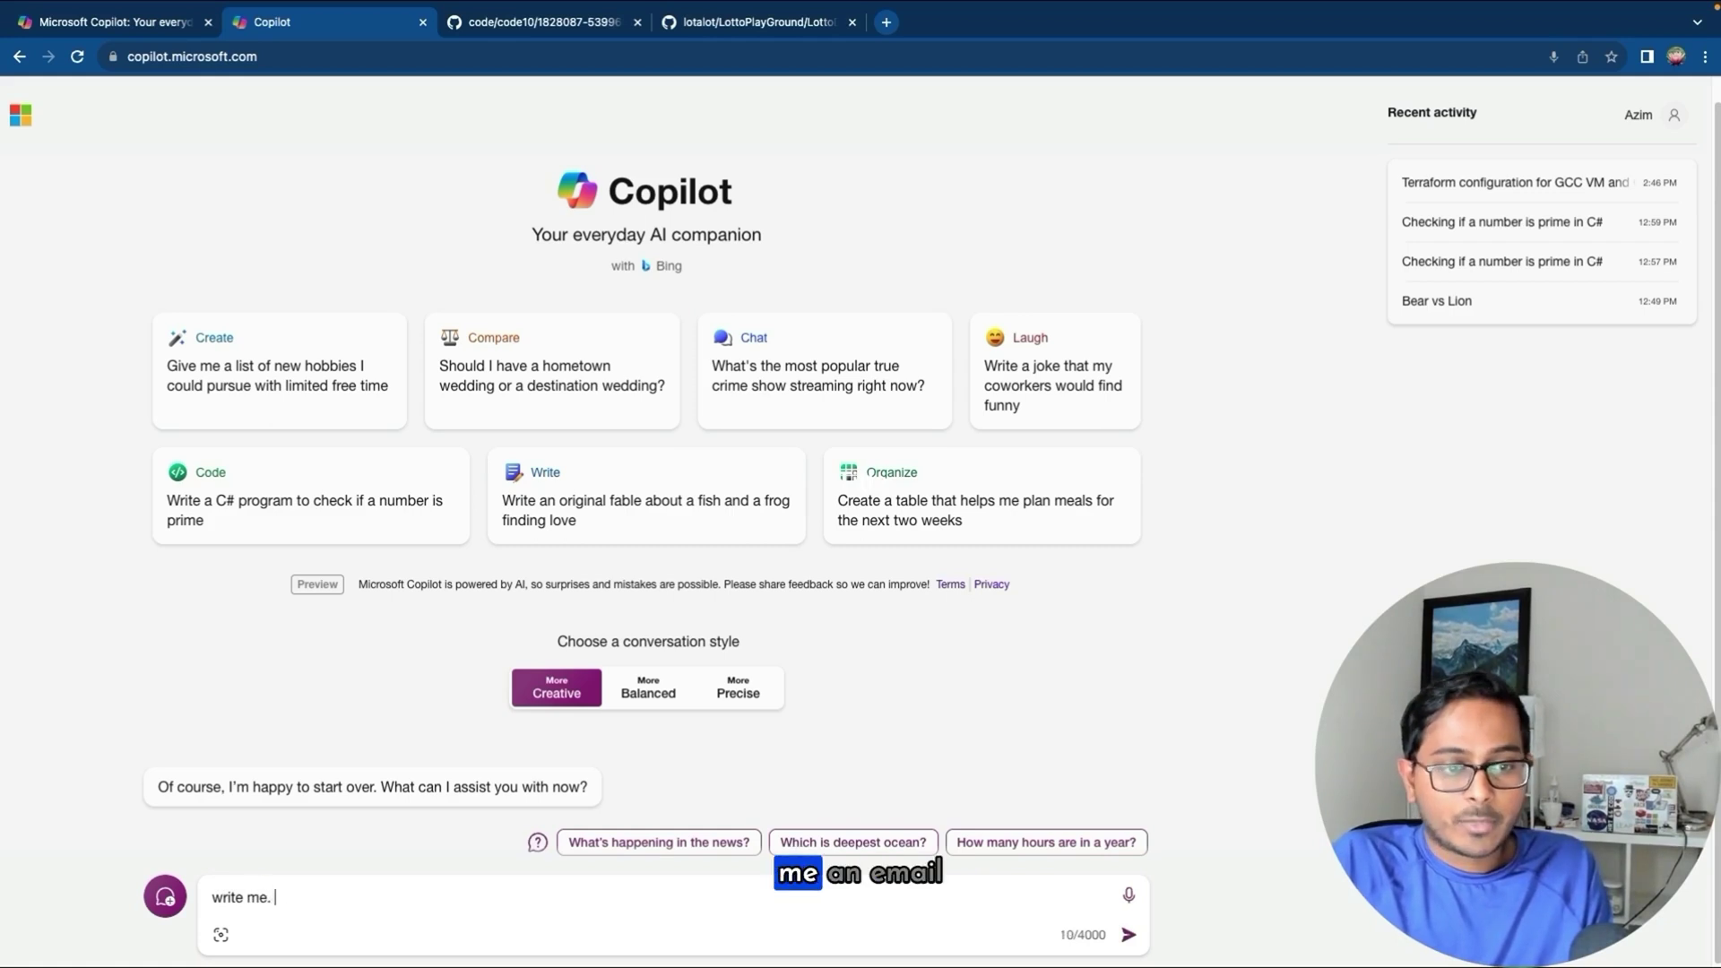
text(em)
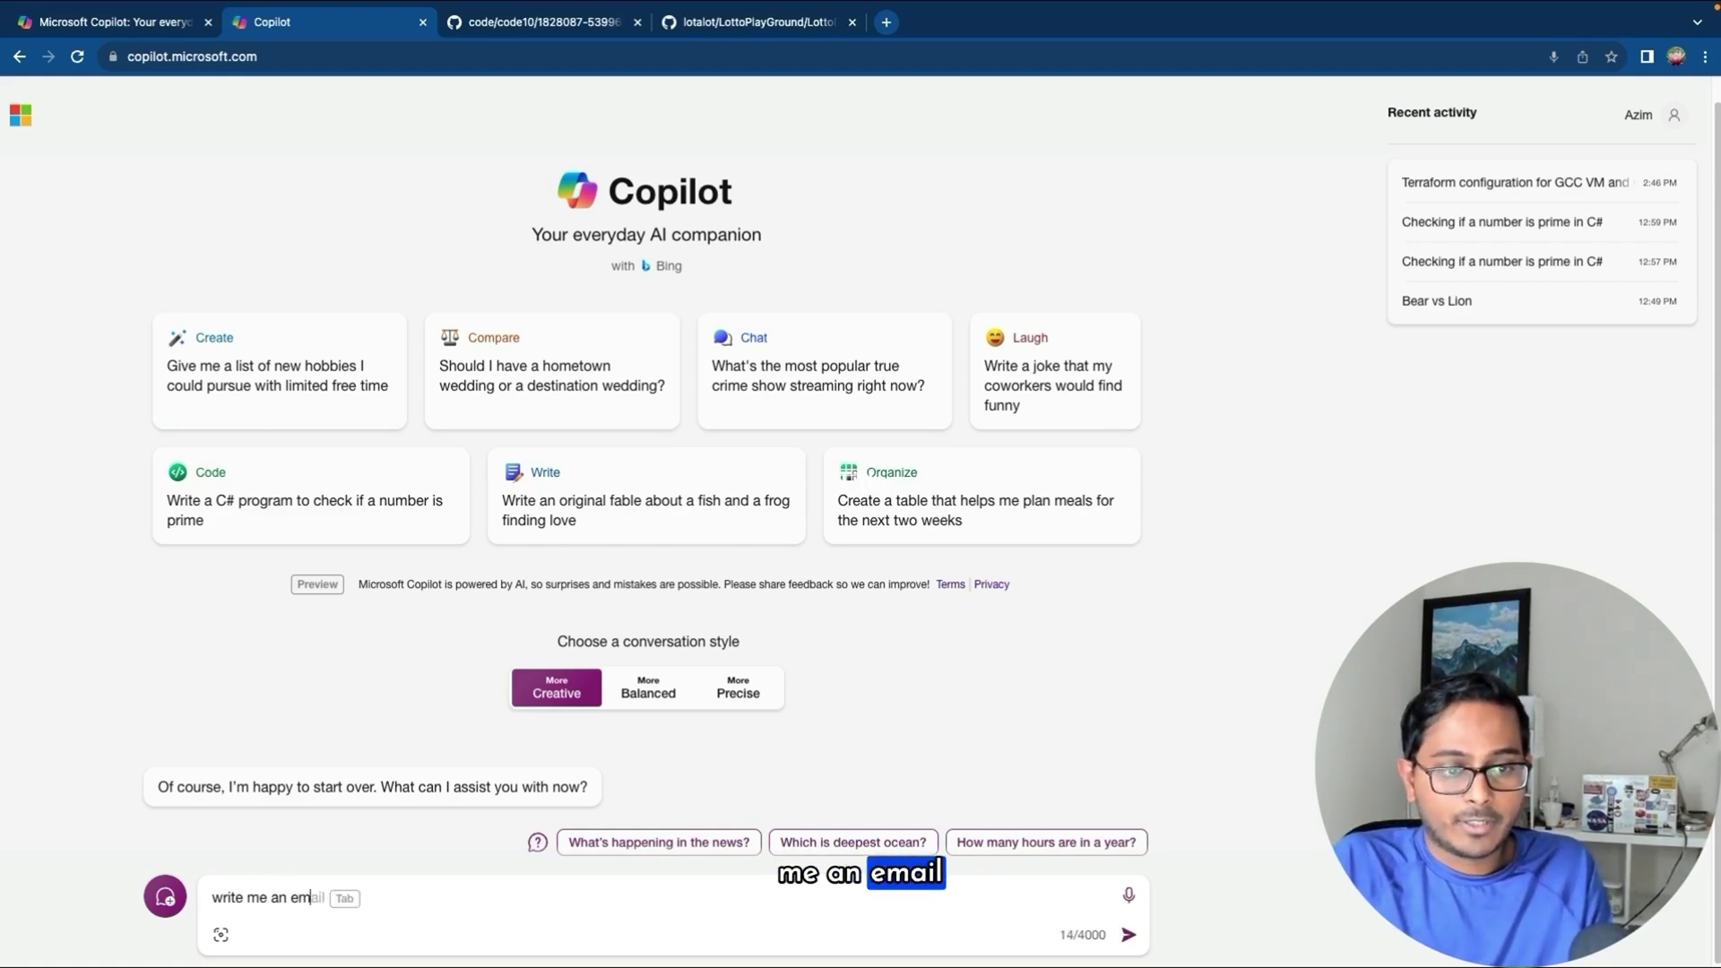
text(ail )
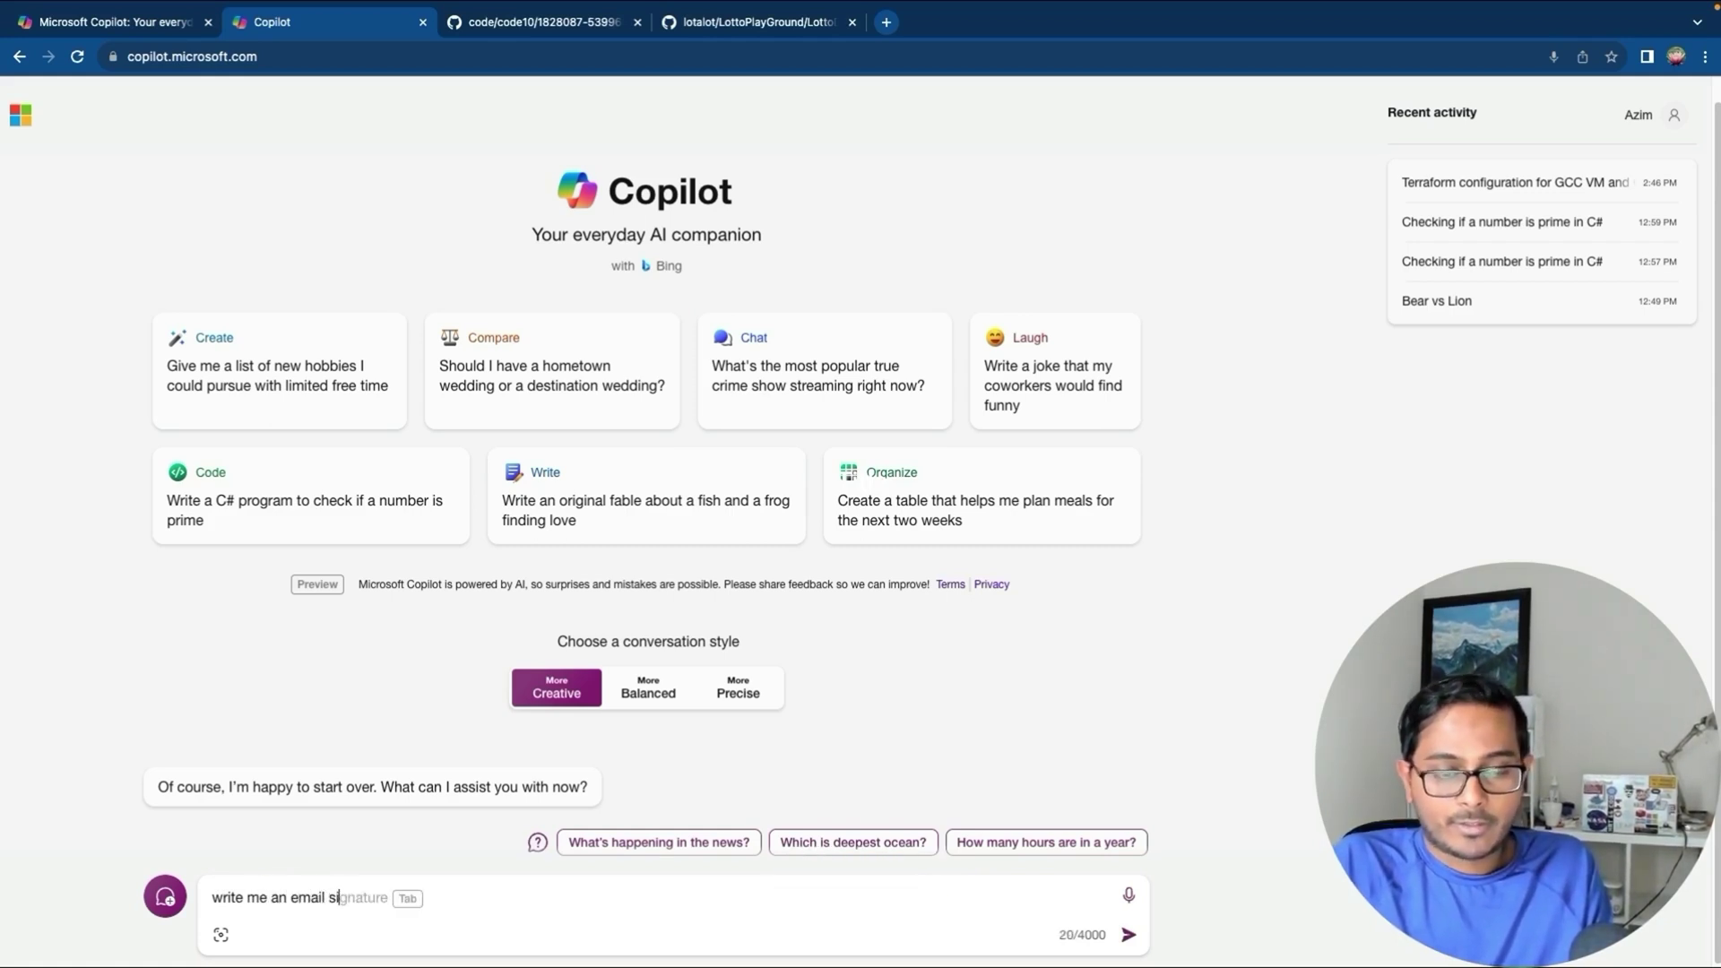
text(wish)
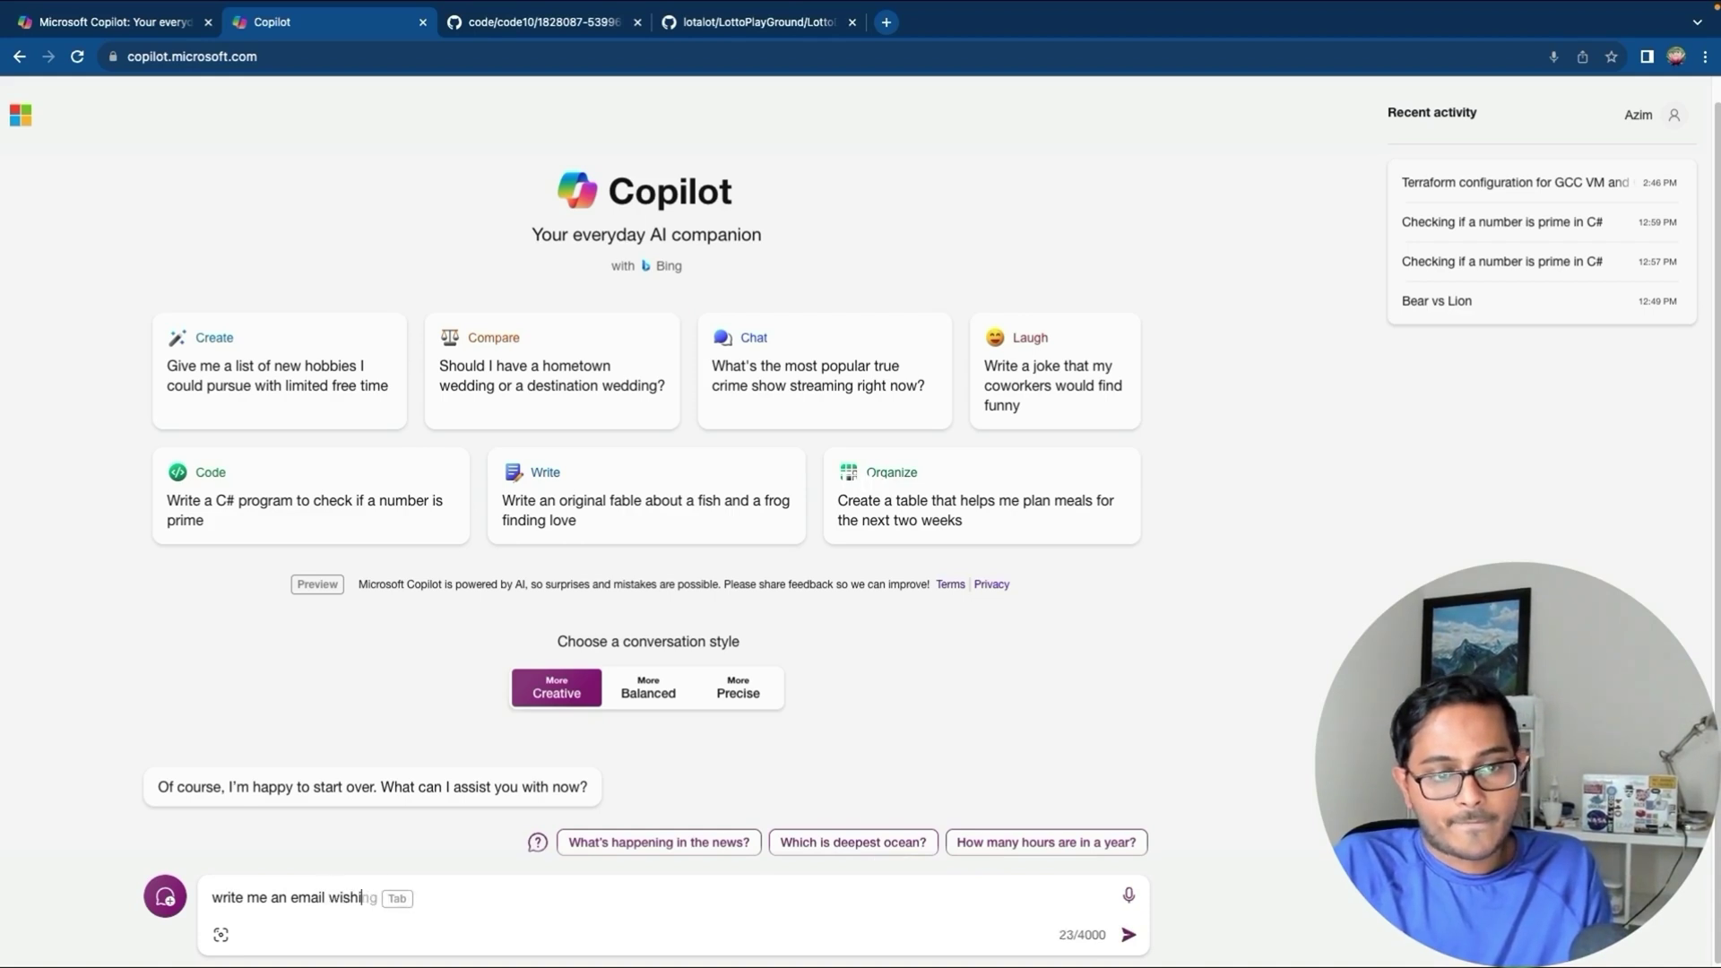
text(ing my team )
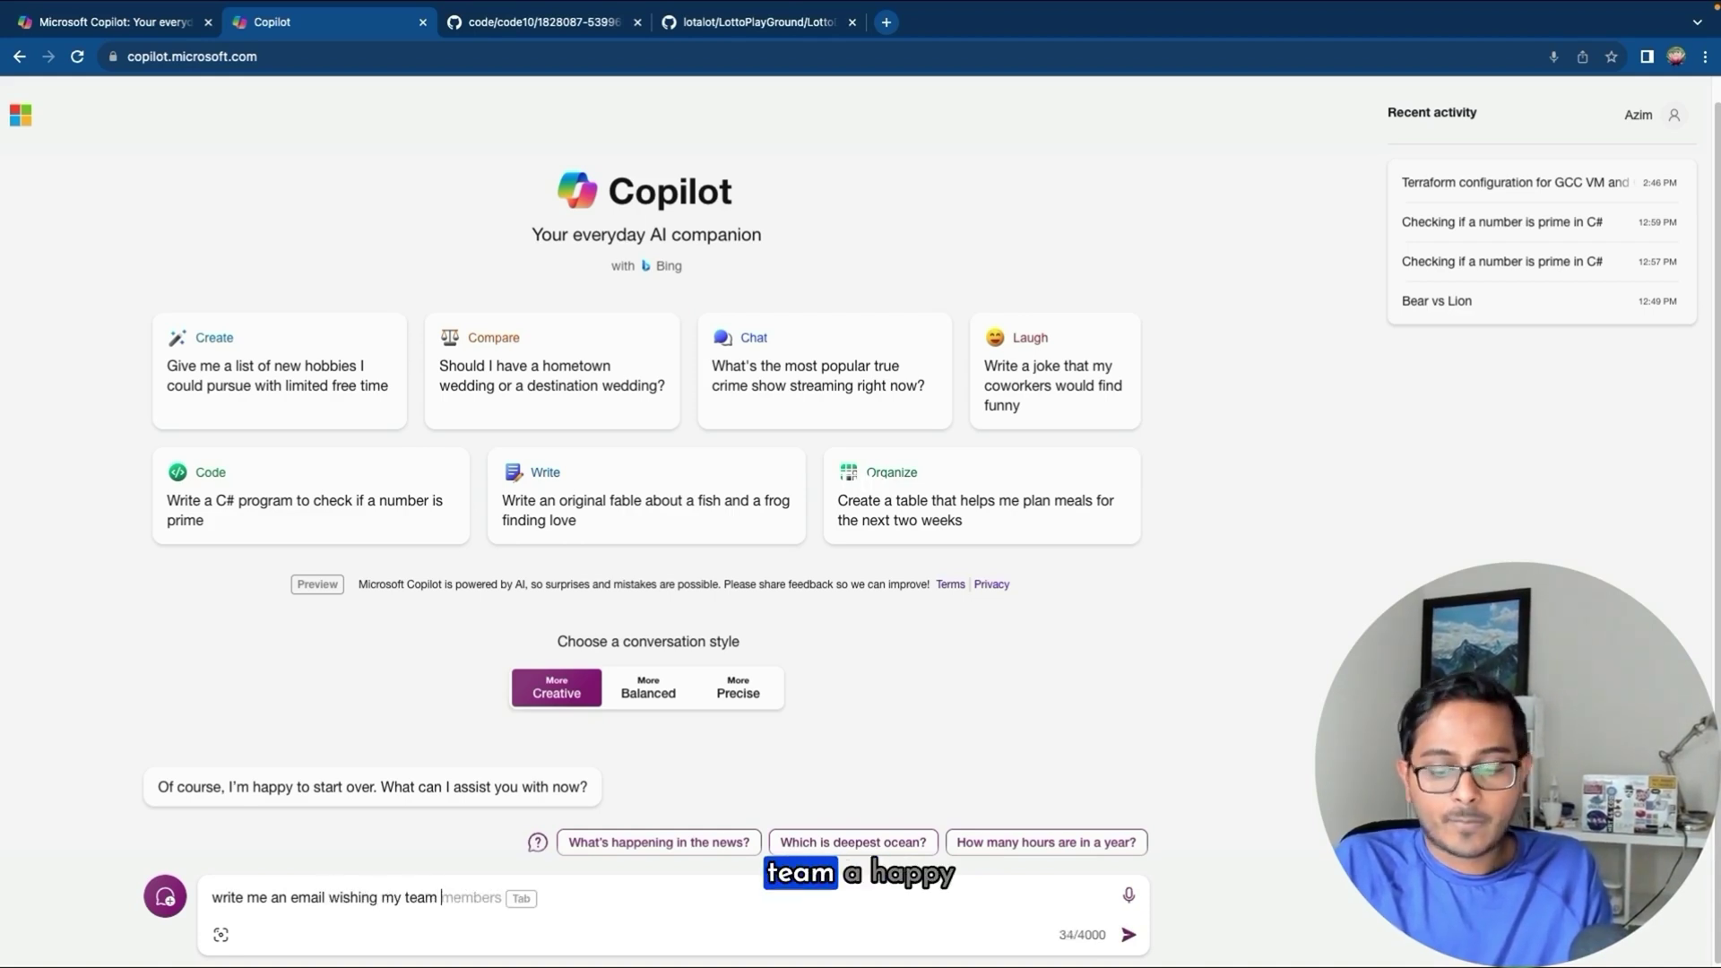
text(a ha)
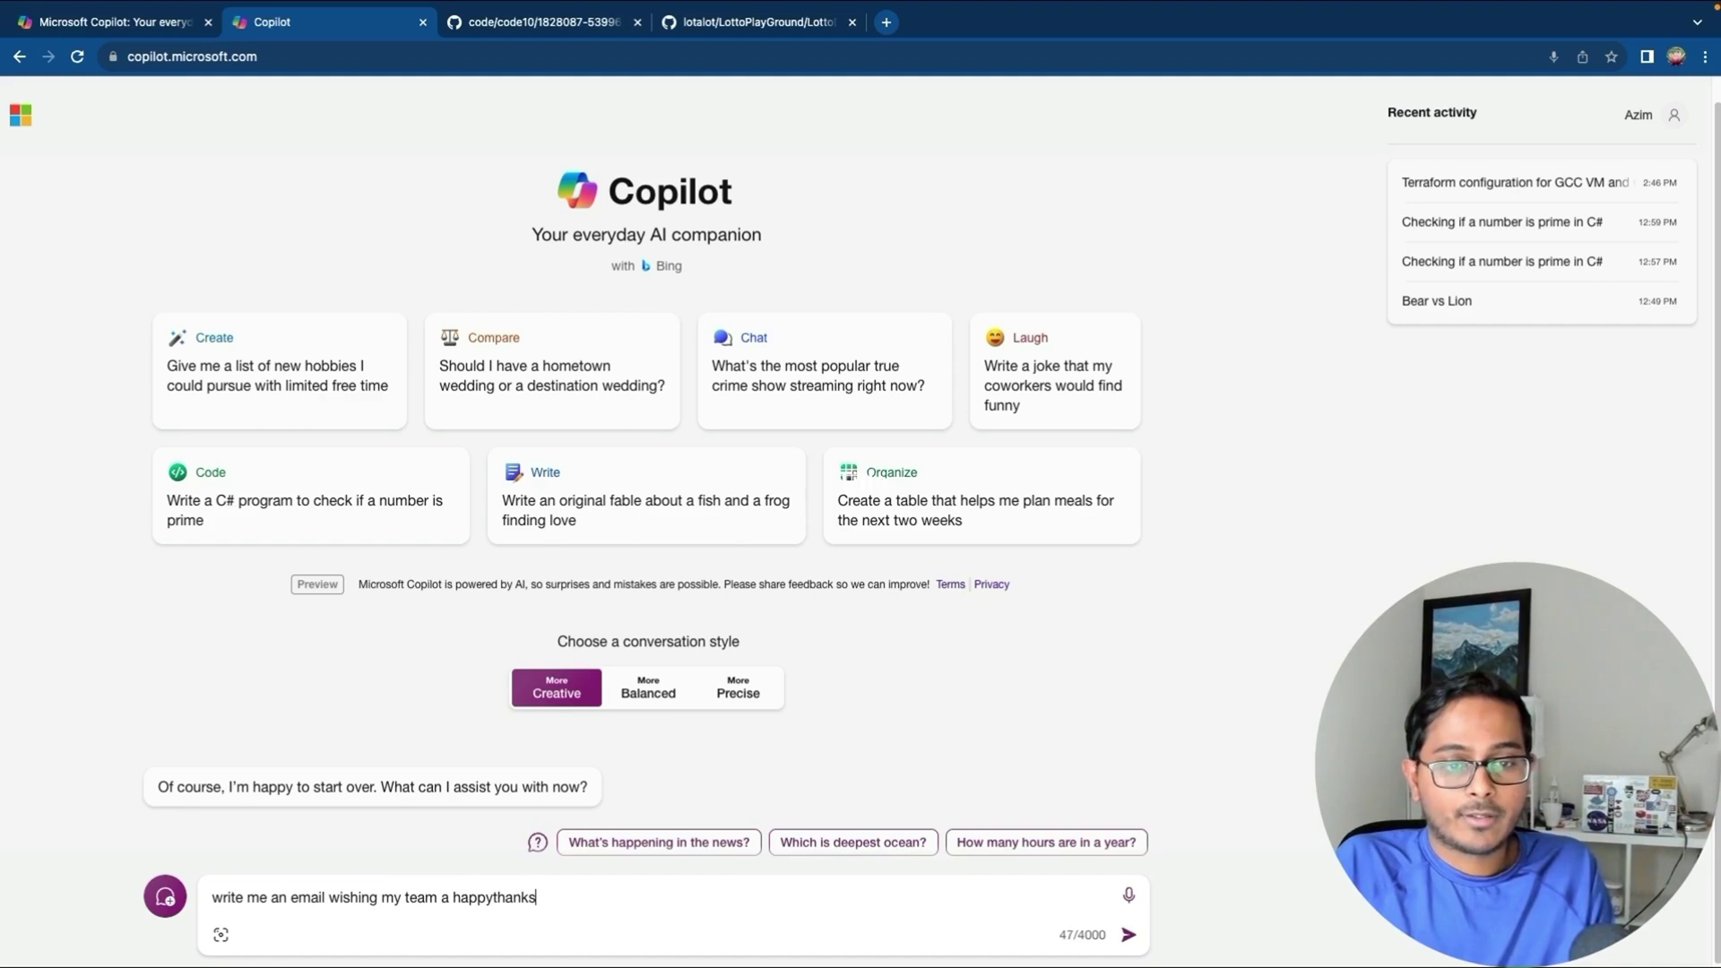
key(Tab)
text(an)
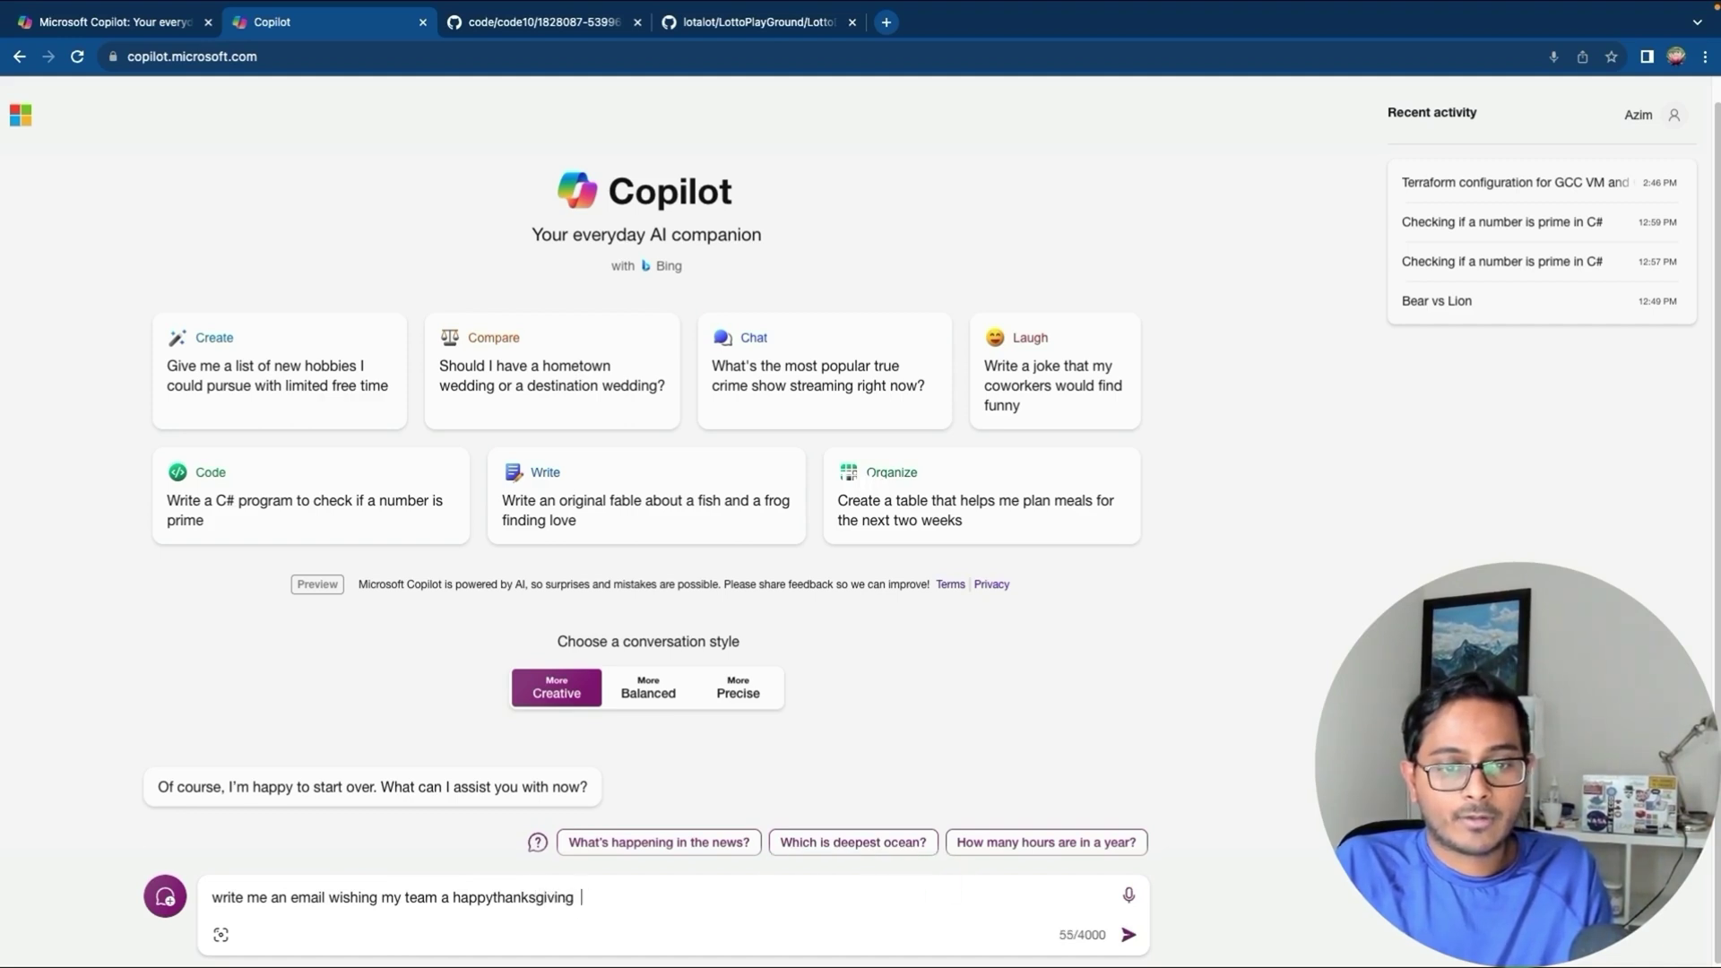
key(BackSpace)
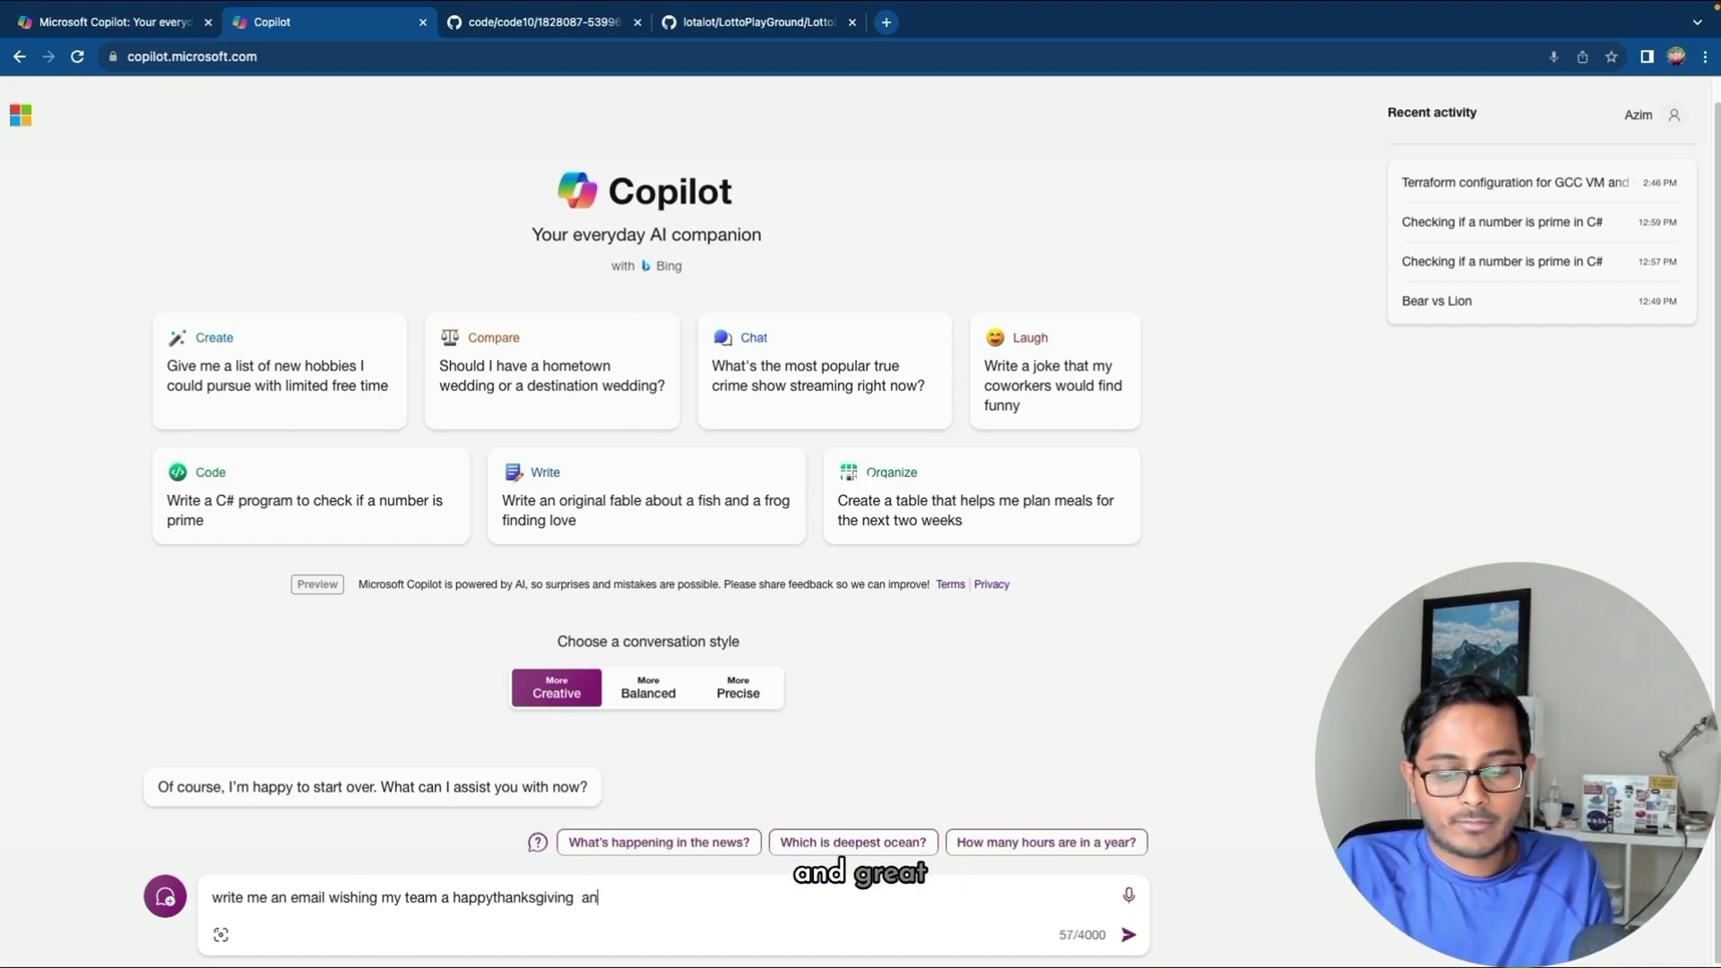
text(f g)
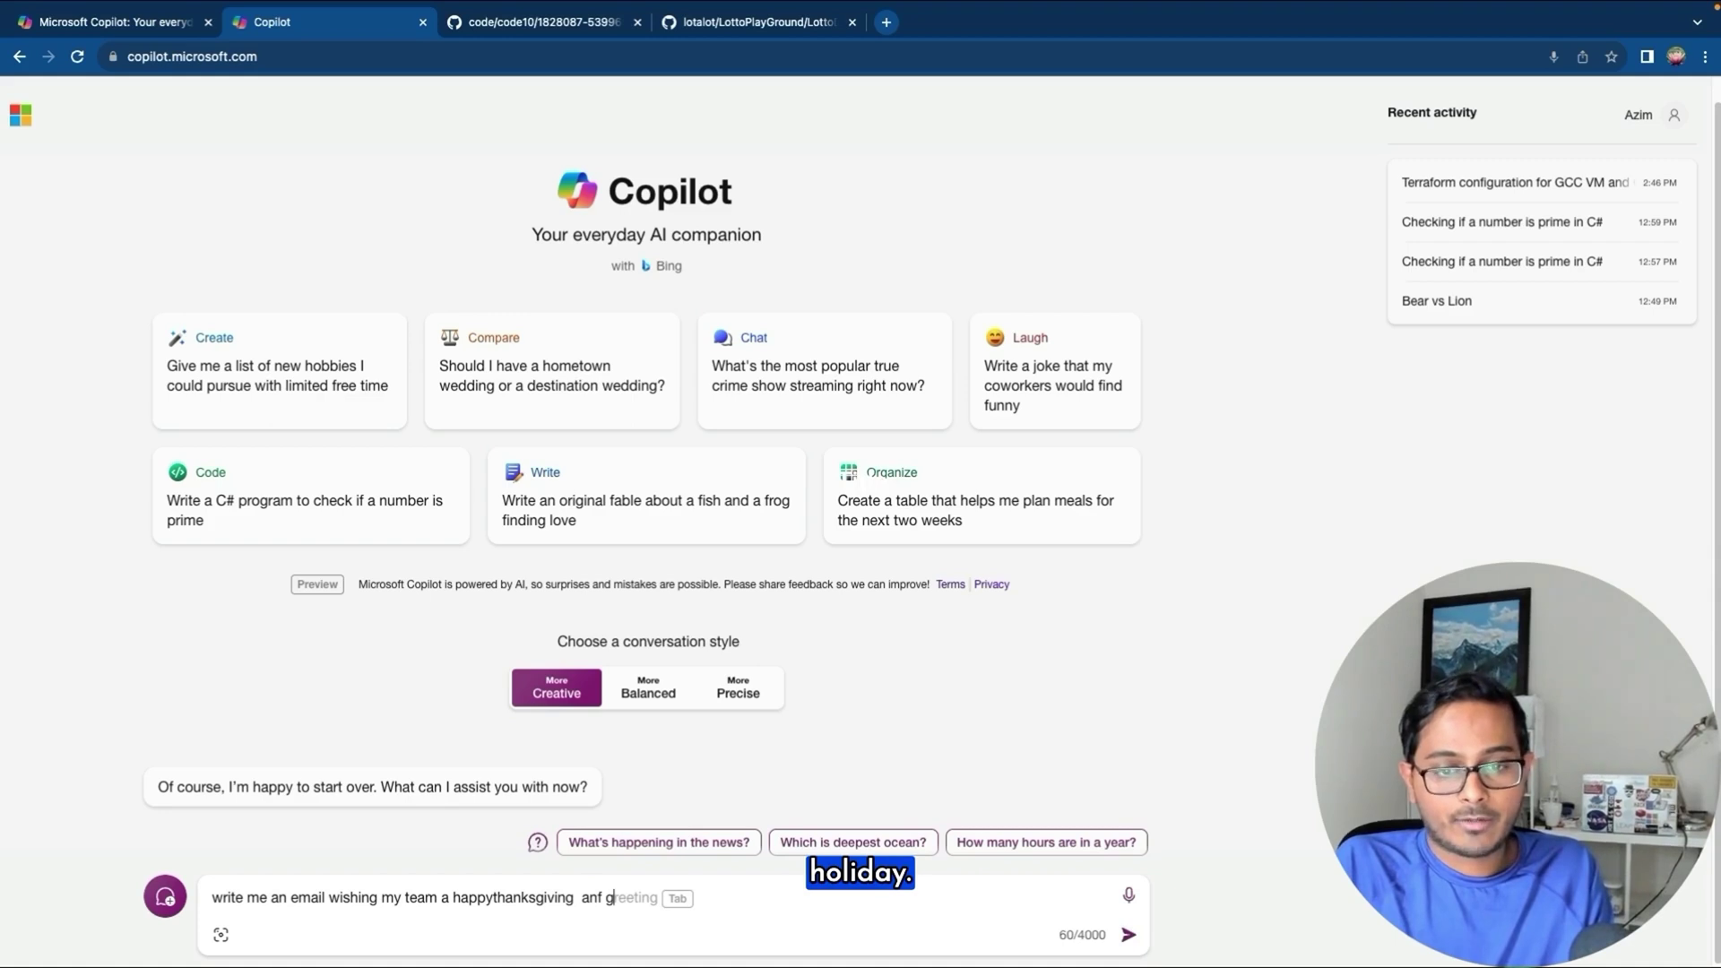
text(reat )
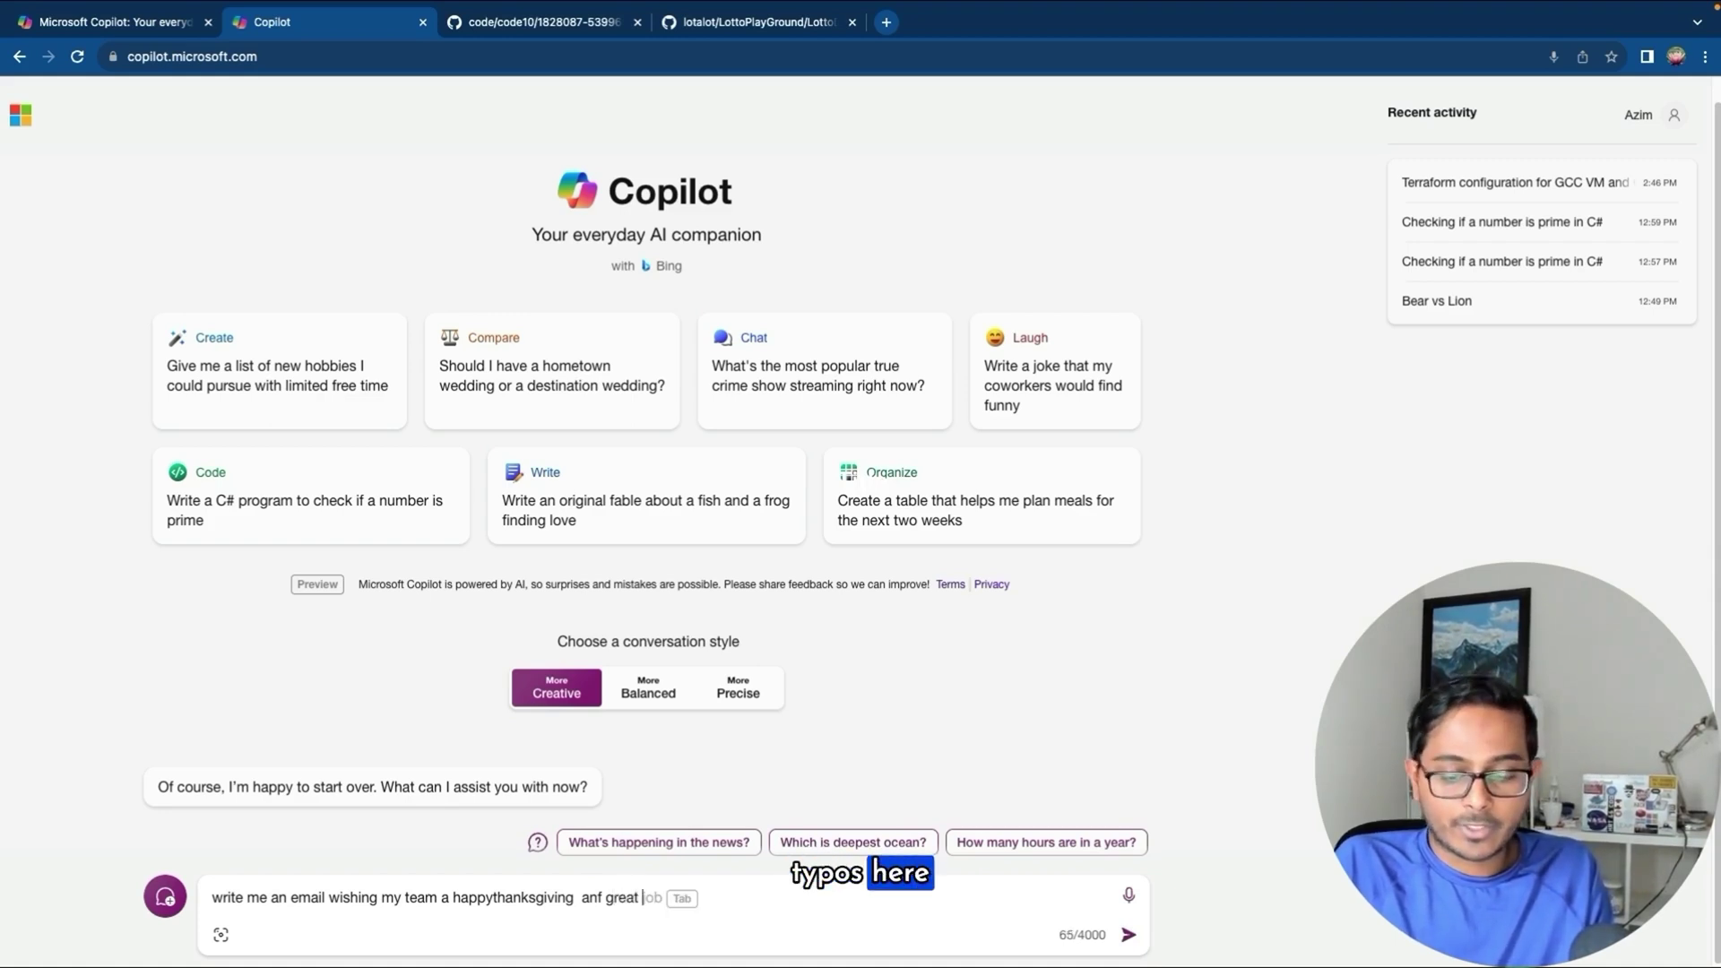
text(holi)
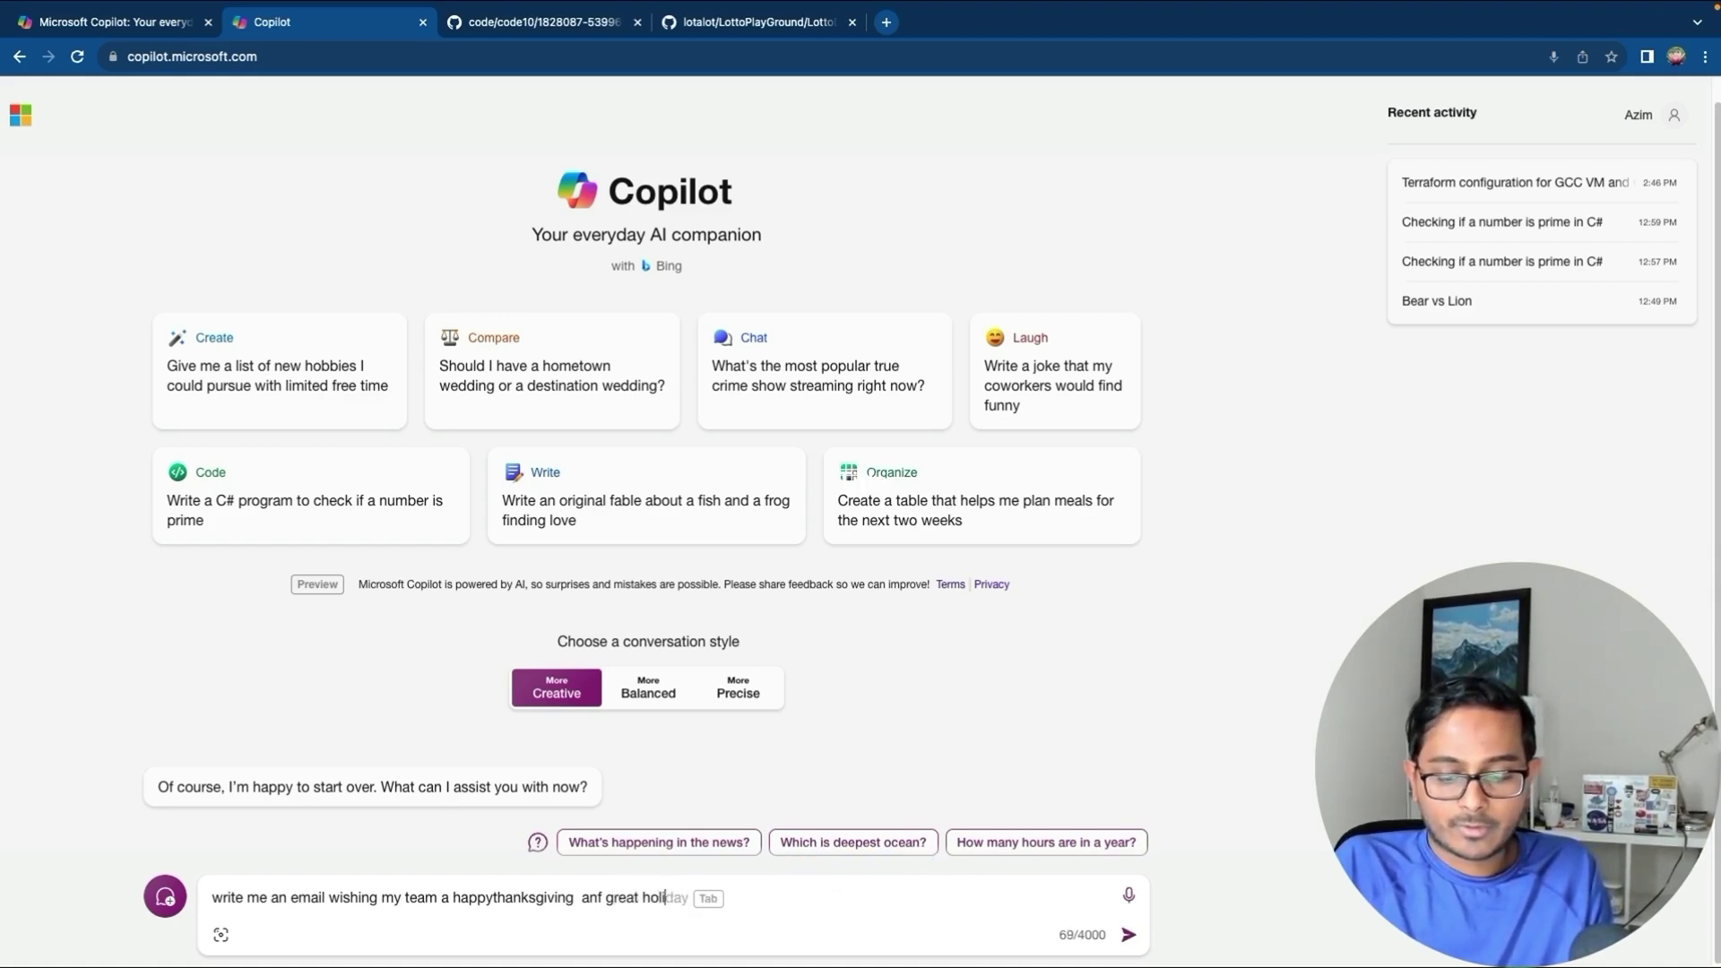
text(dey)
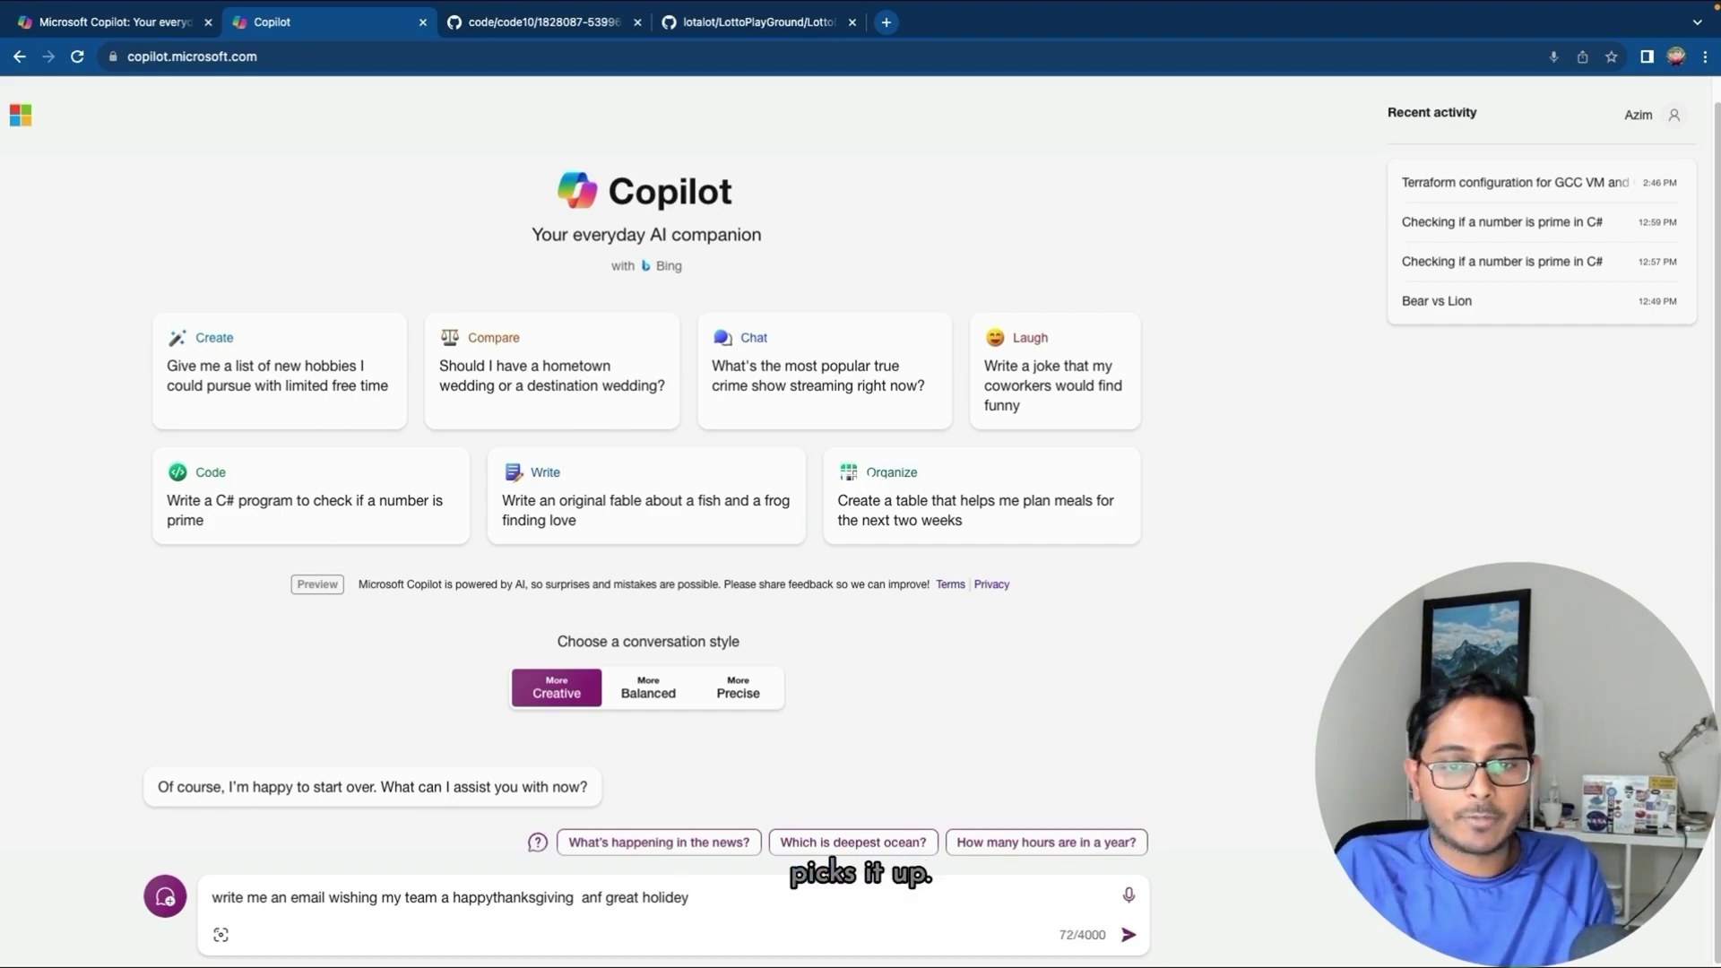
key(Return)
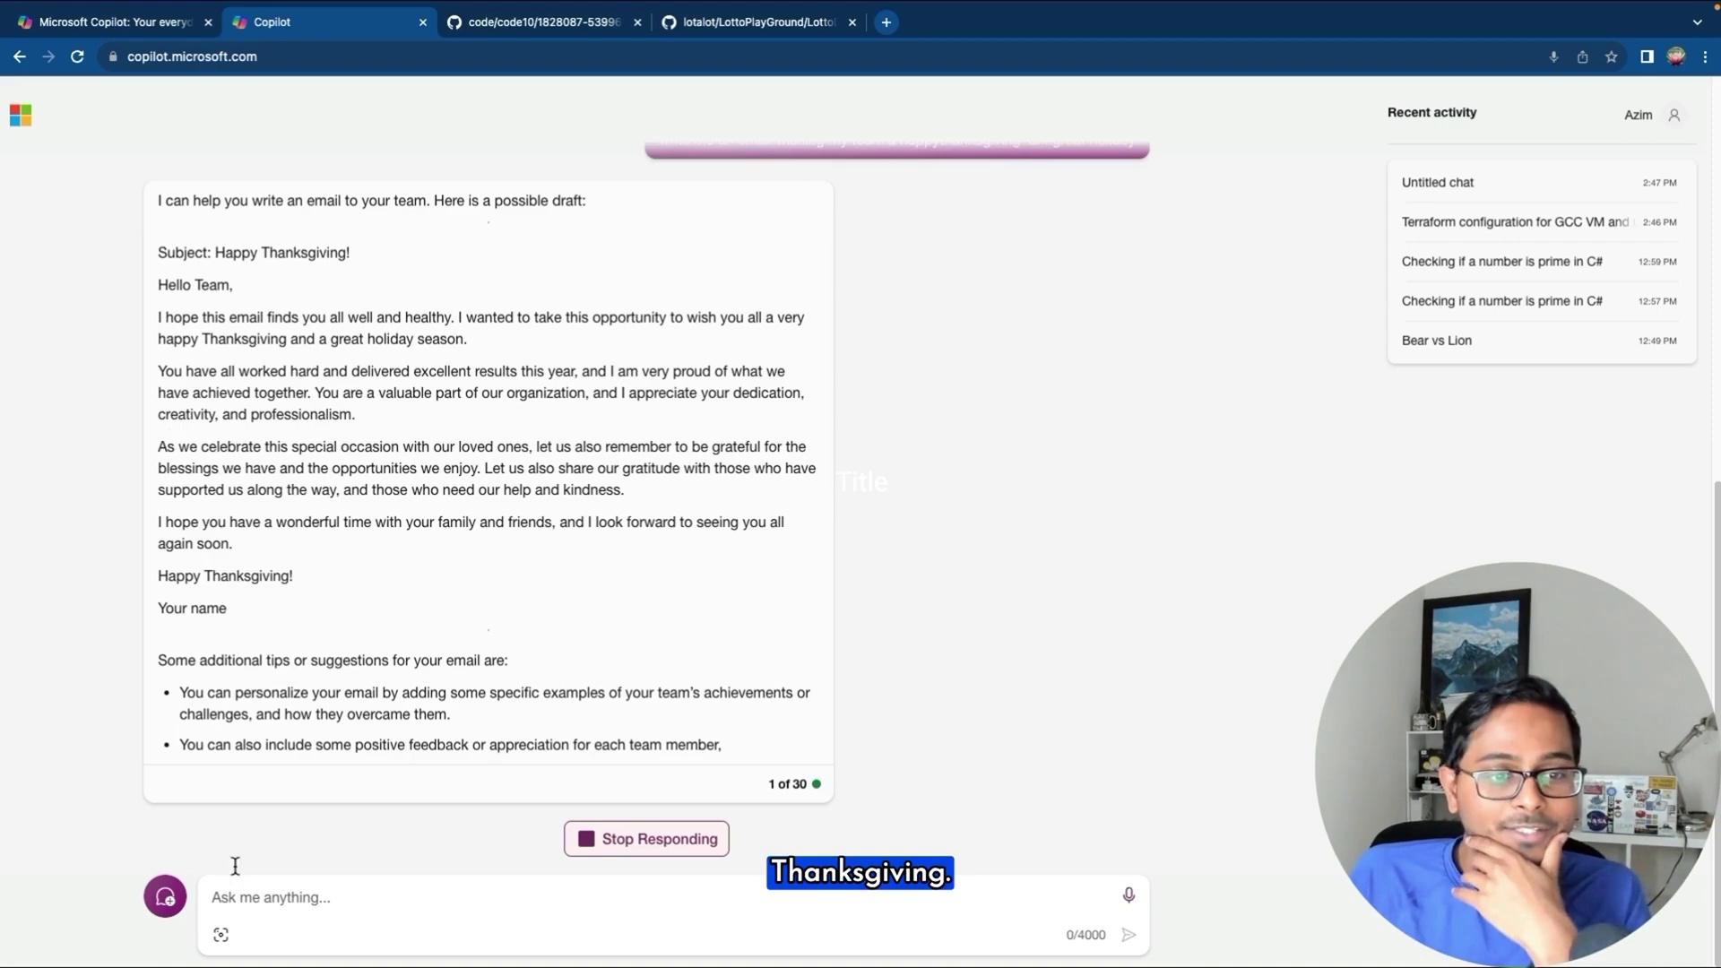
- Scroll up to review the finished Happy Thanksgiving team email draft
scroll(398, 640, up, 10)
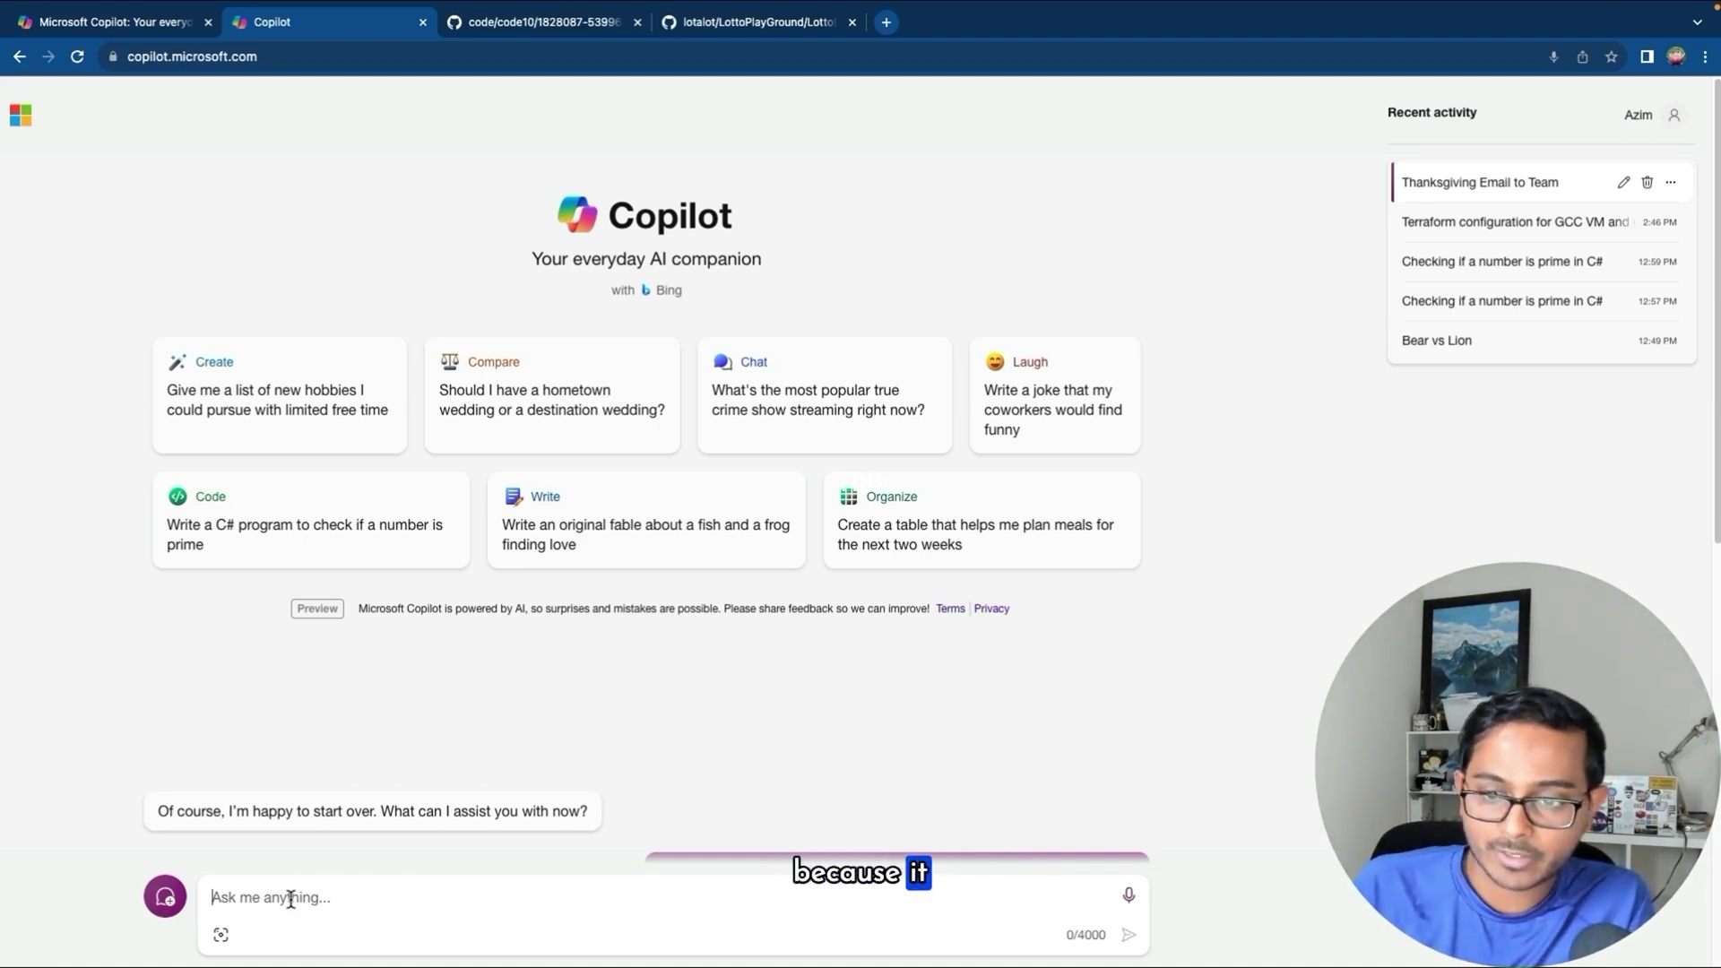
- Start a new, empty Copilot conversation
click(222, 937)
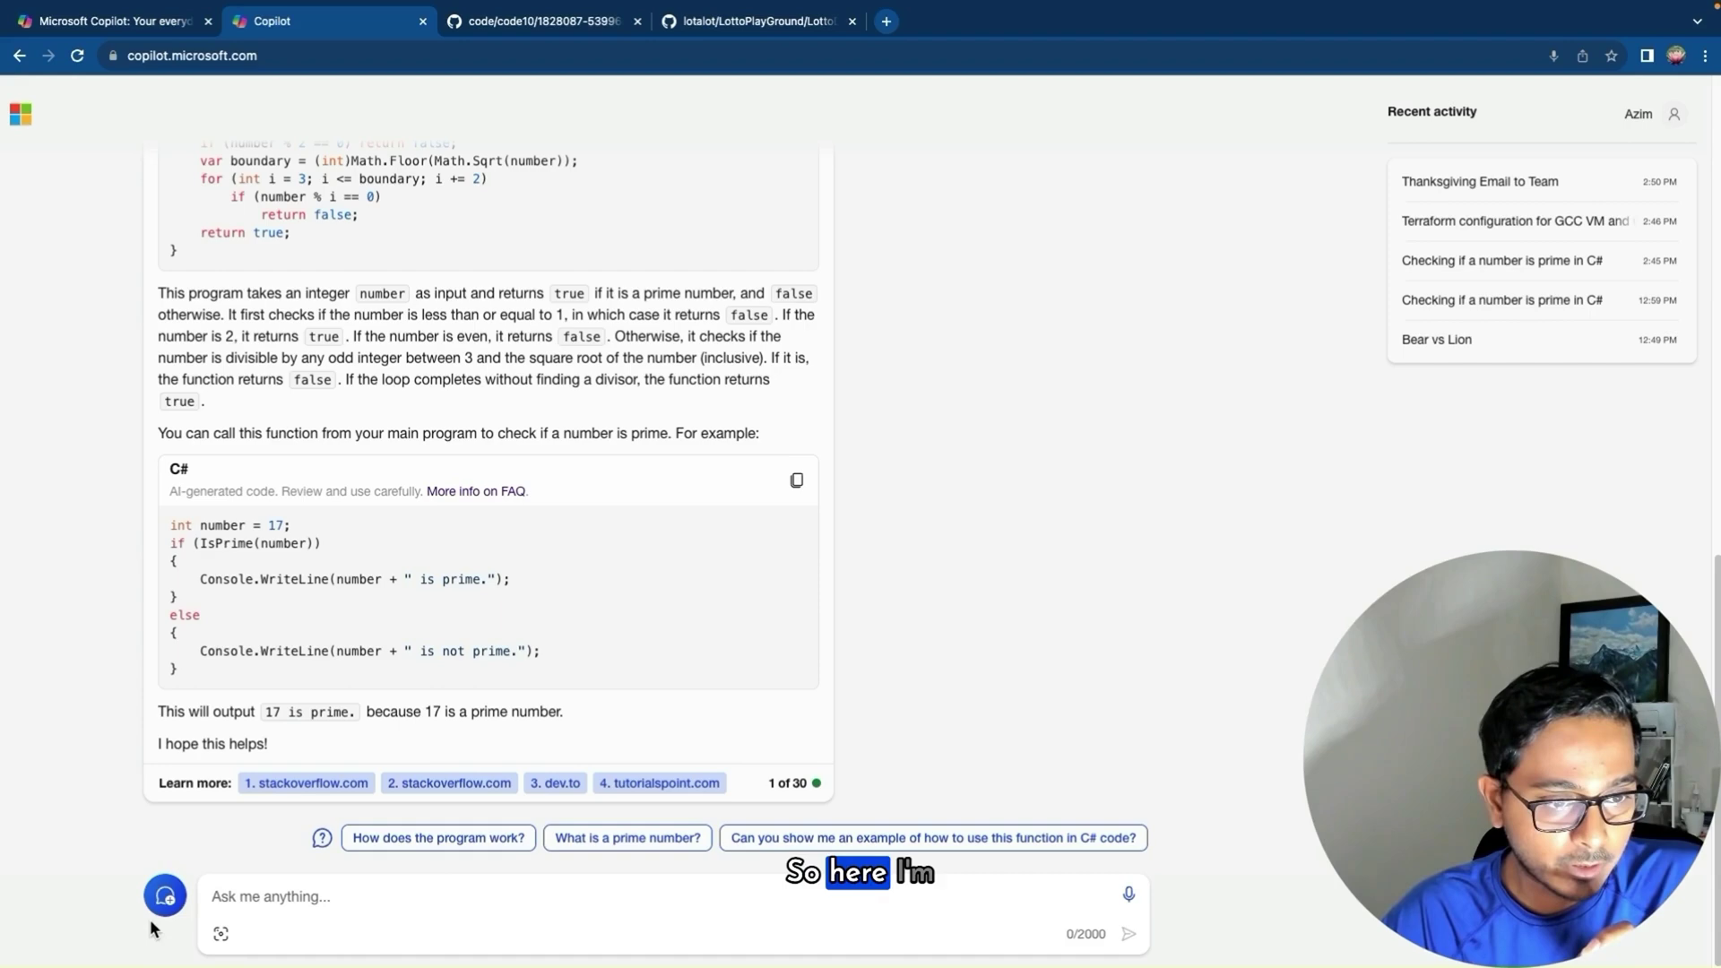
click(164, 900)
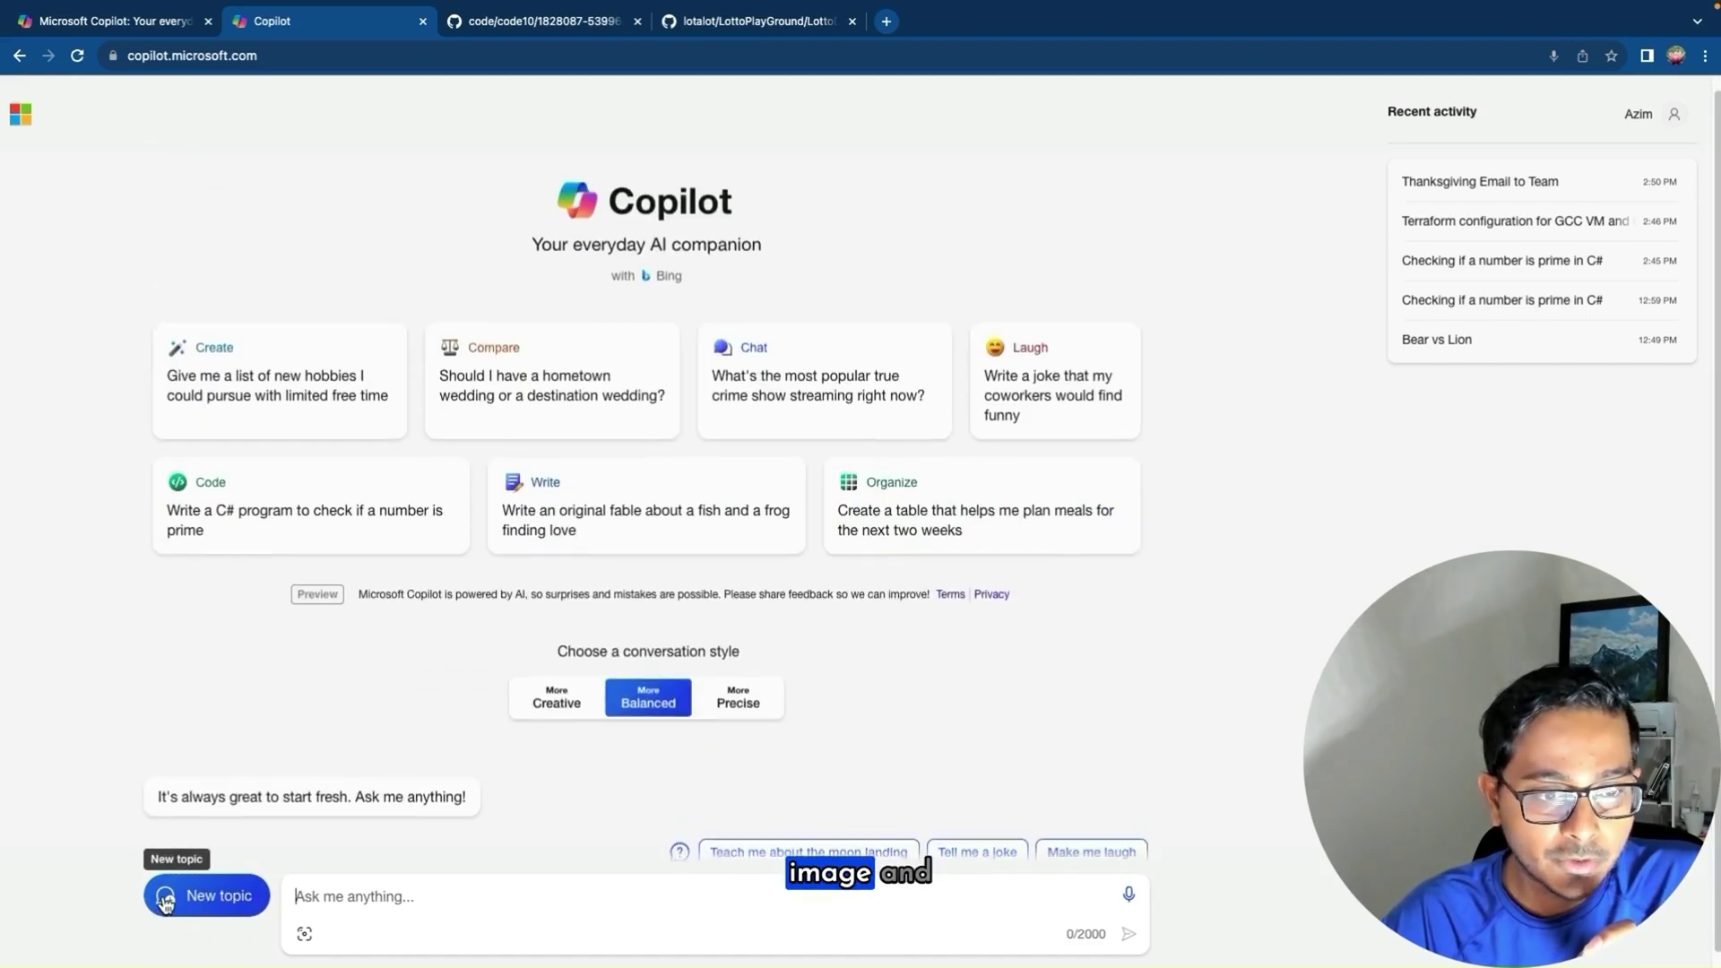
click(170, 896)
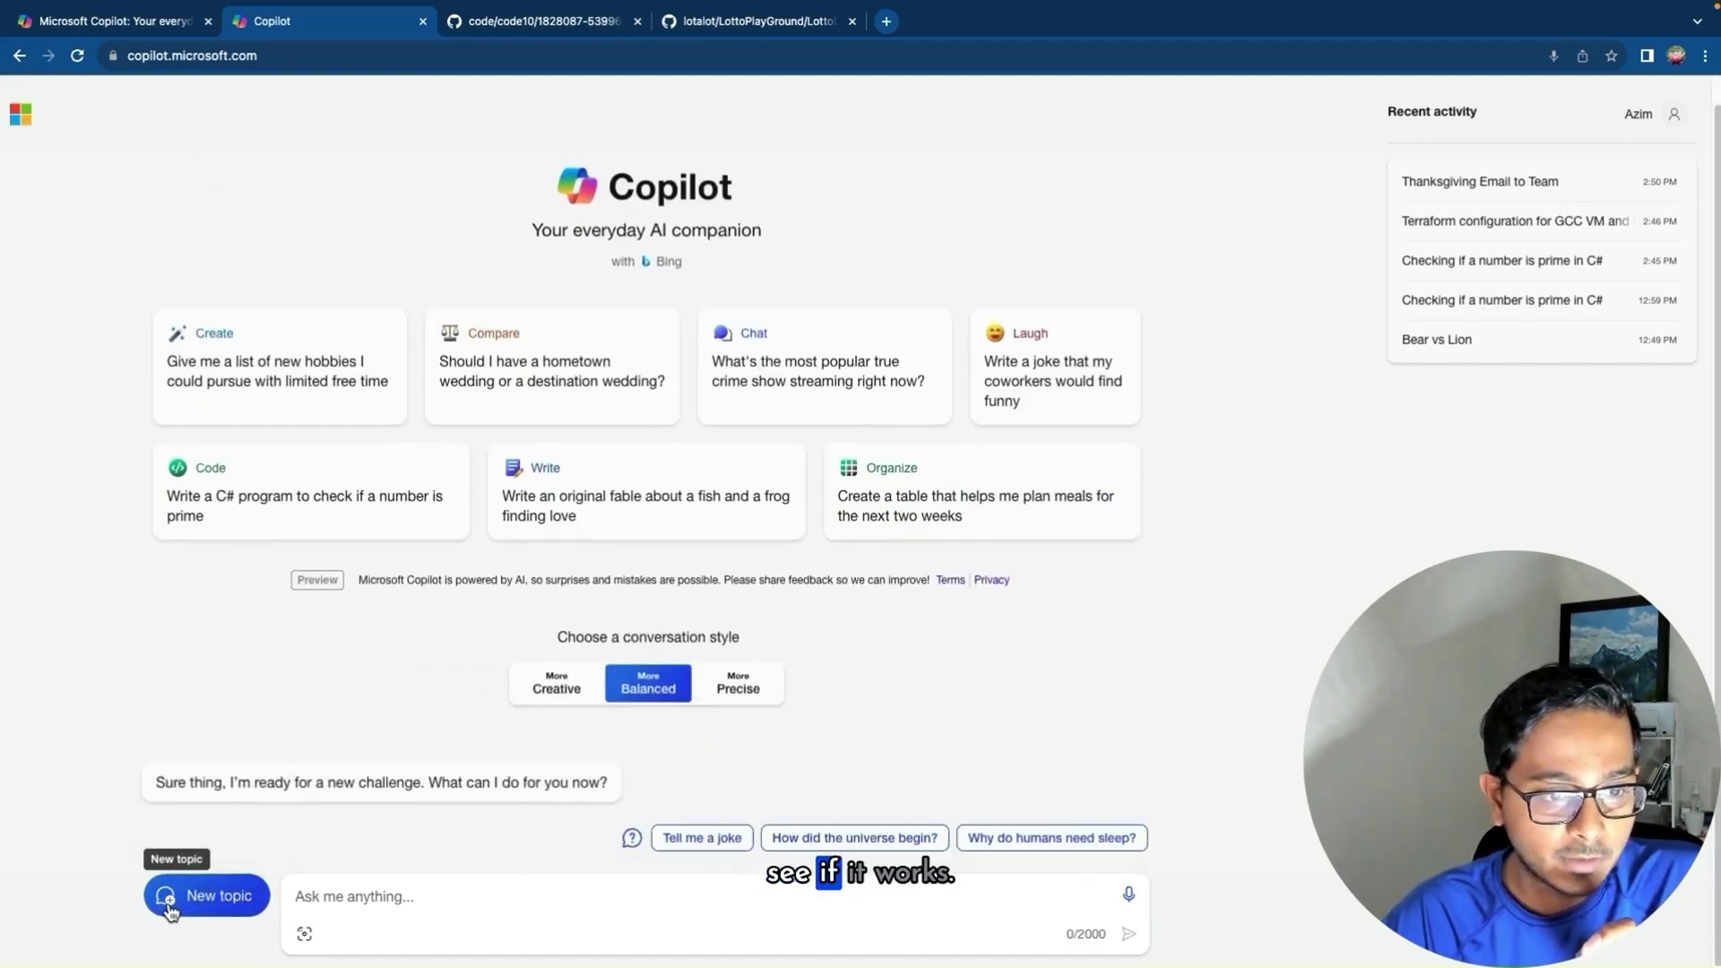
- Attach DSC01728.JPG from Pictures > wyonming, using thumbnail view to find it
click(221, 934)
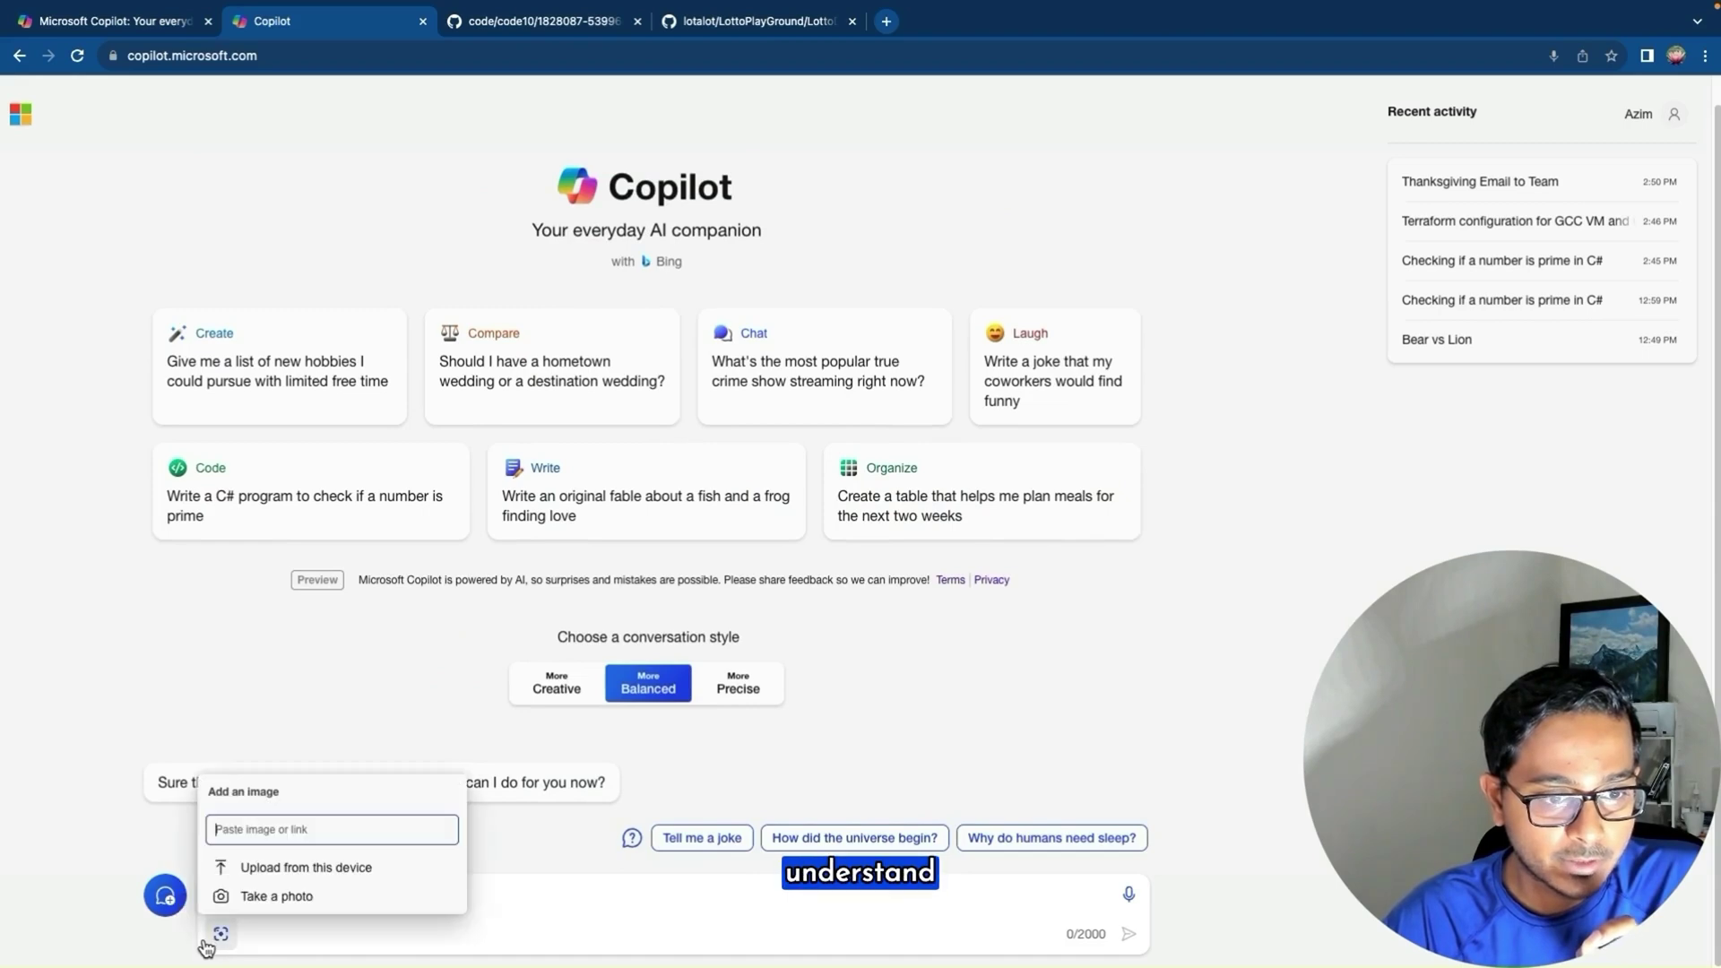
click(294, 868)
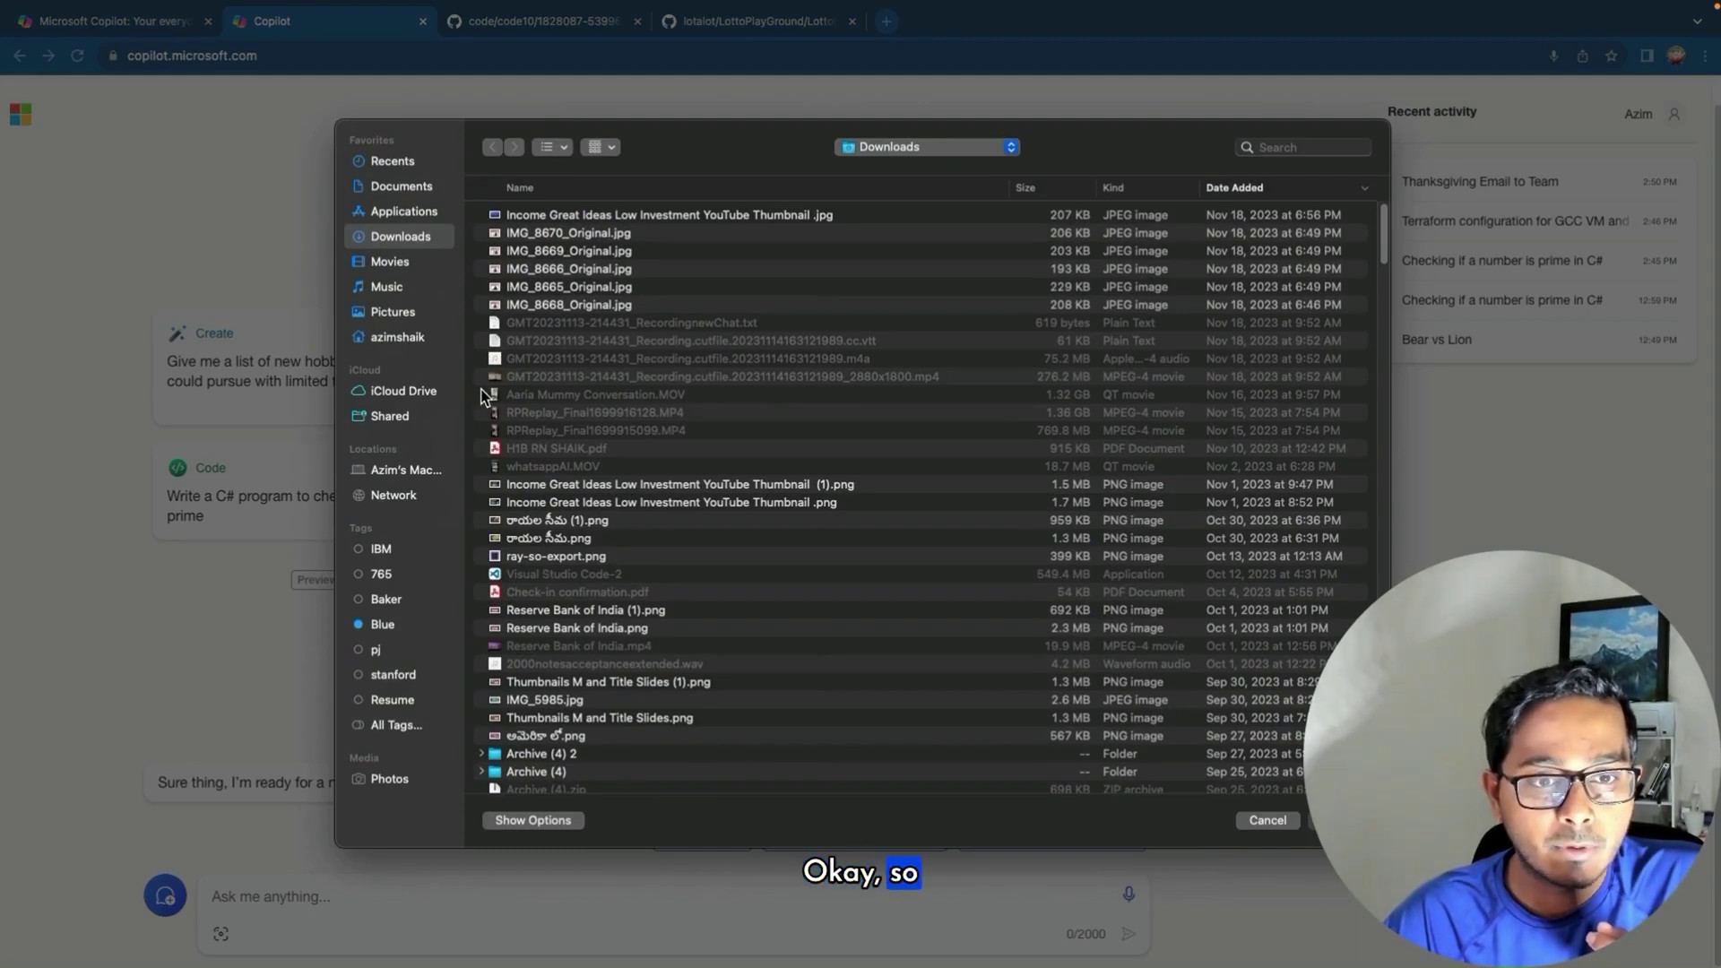
click(399, 312)
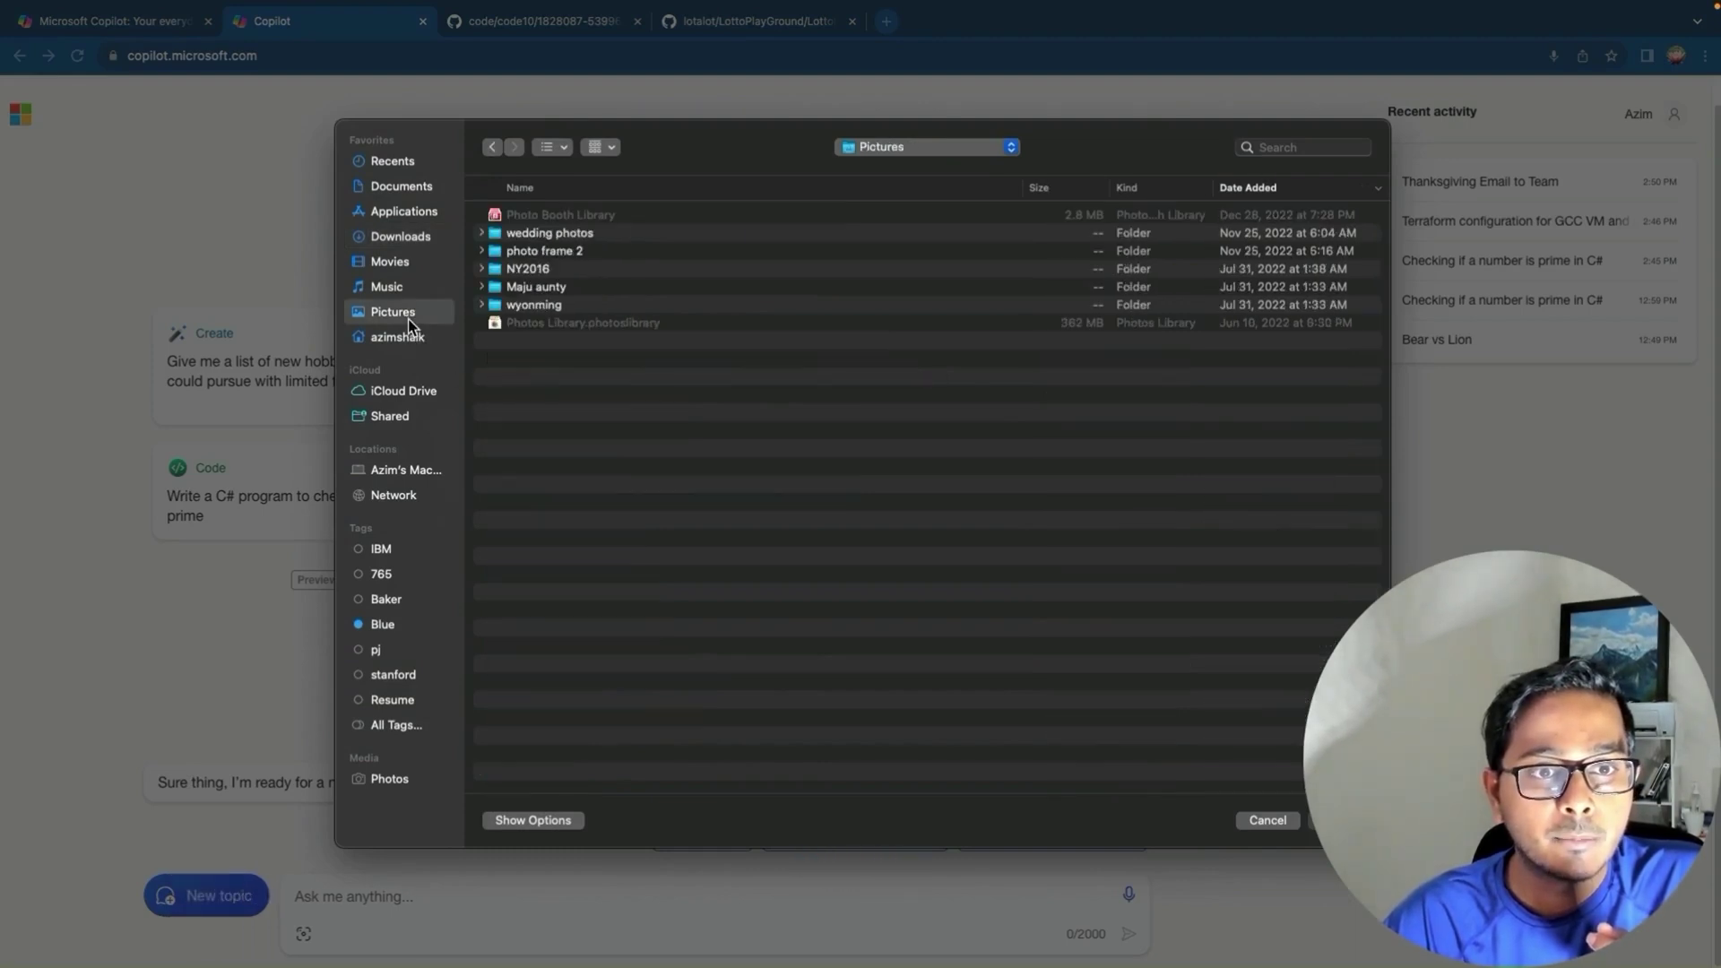
click(526, 308)
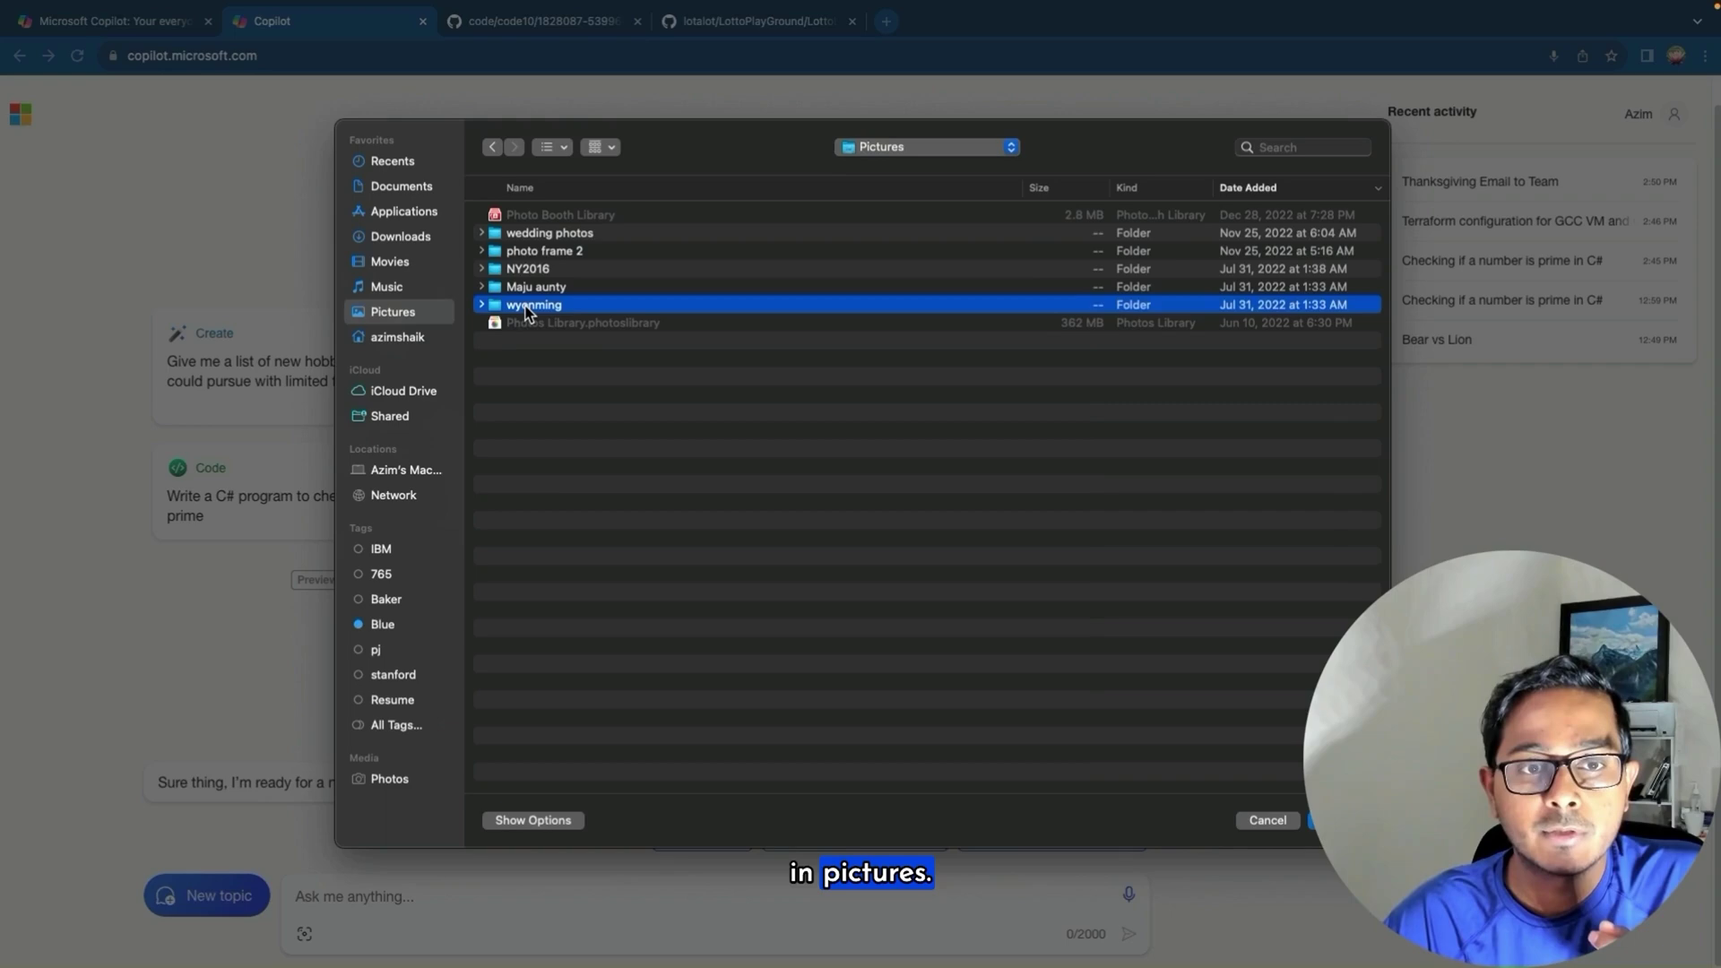
double_click(526, 308)
click(548, 147)
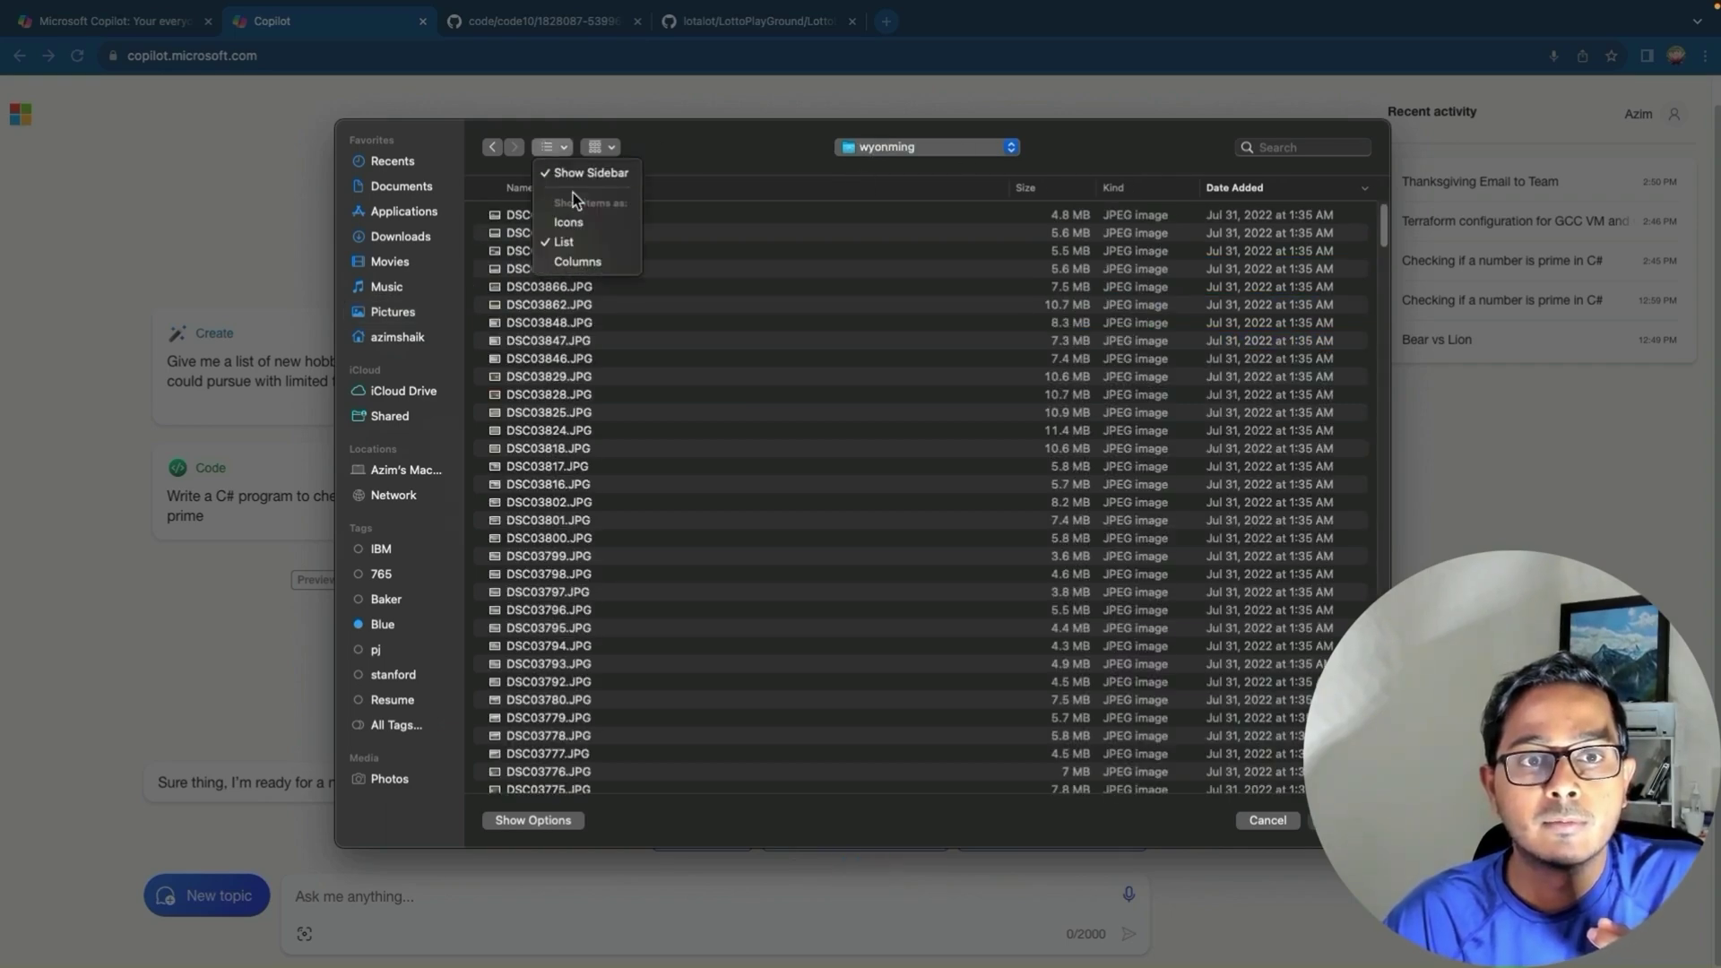
click(570, 222)
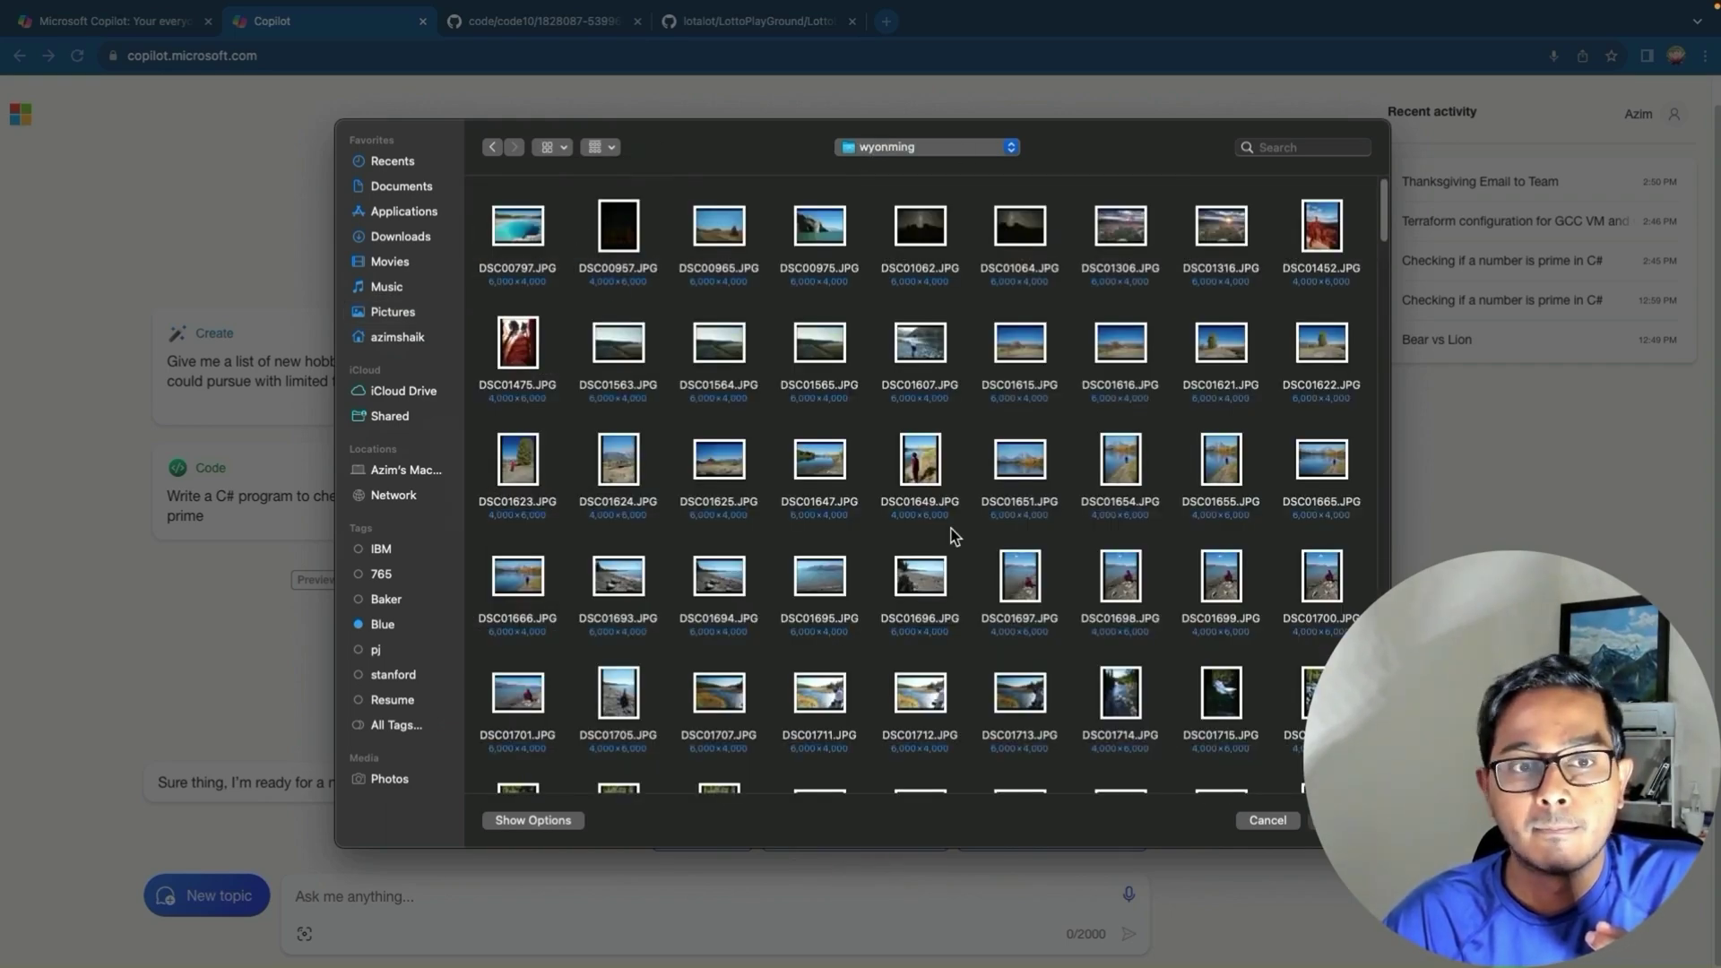
scroll(953, 536, down, 5)
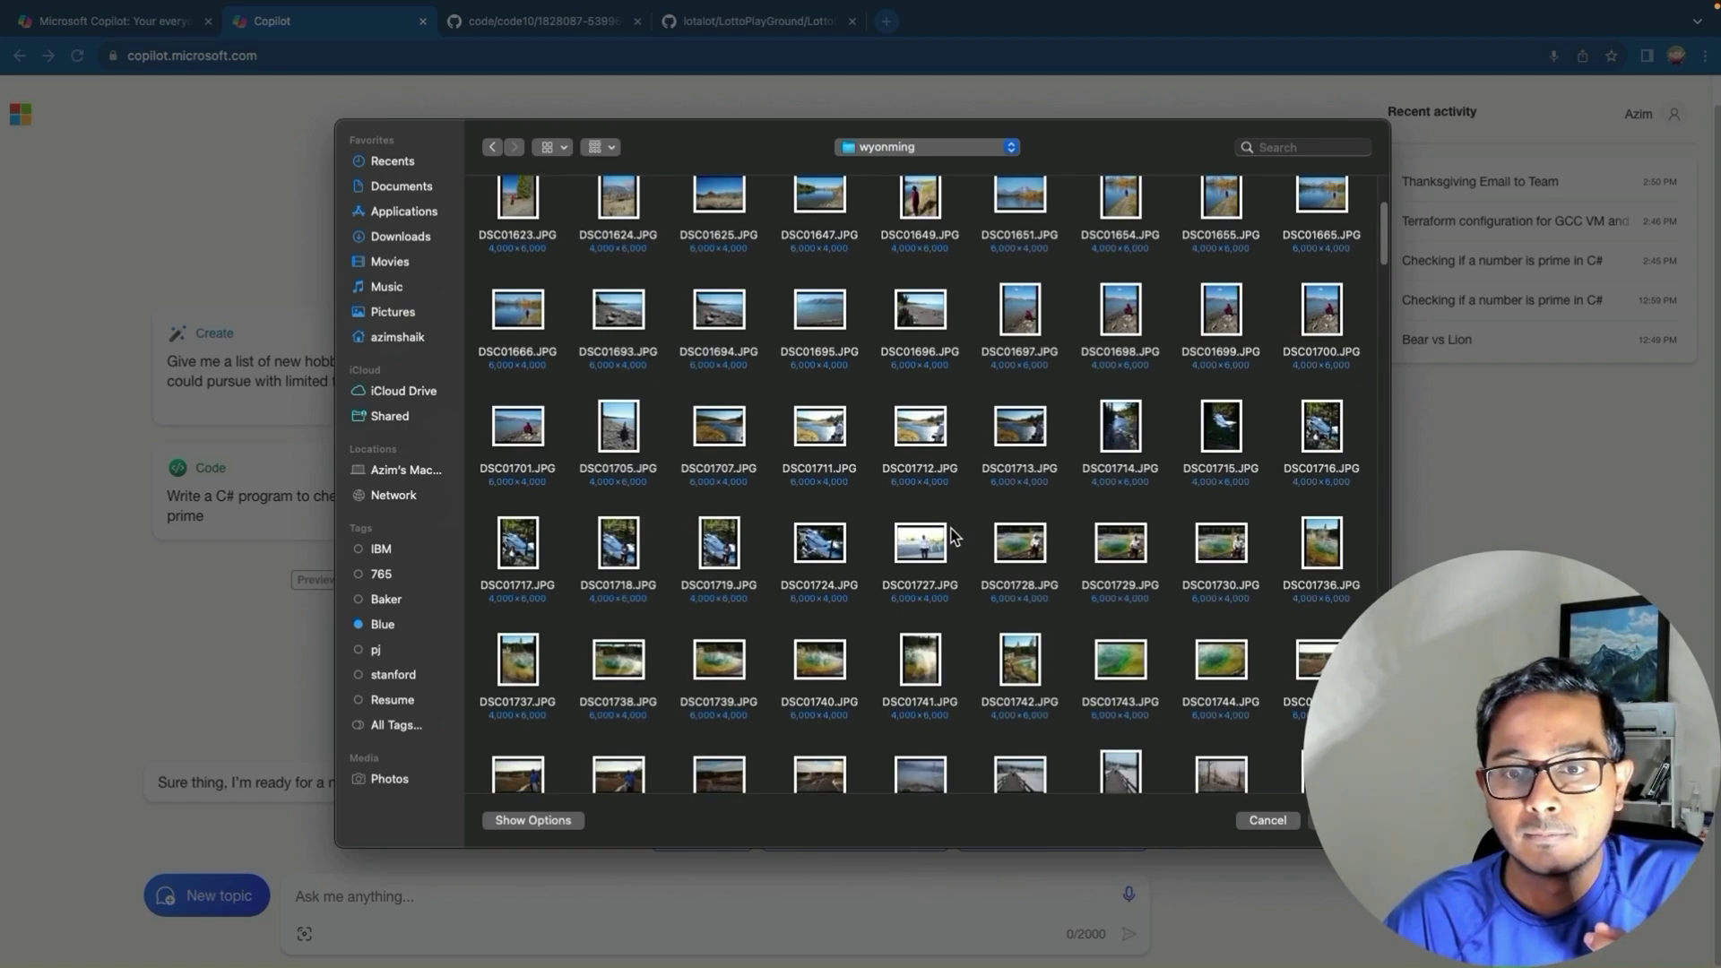
double_click(1035, 548)
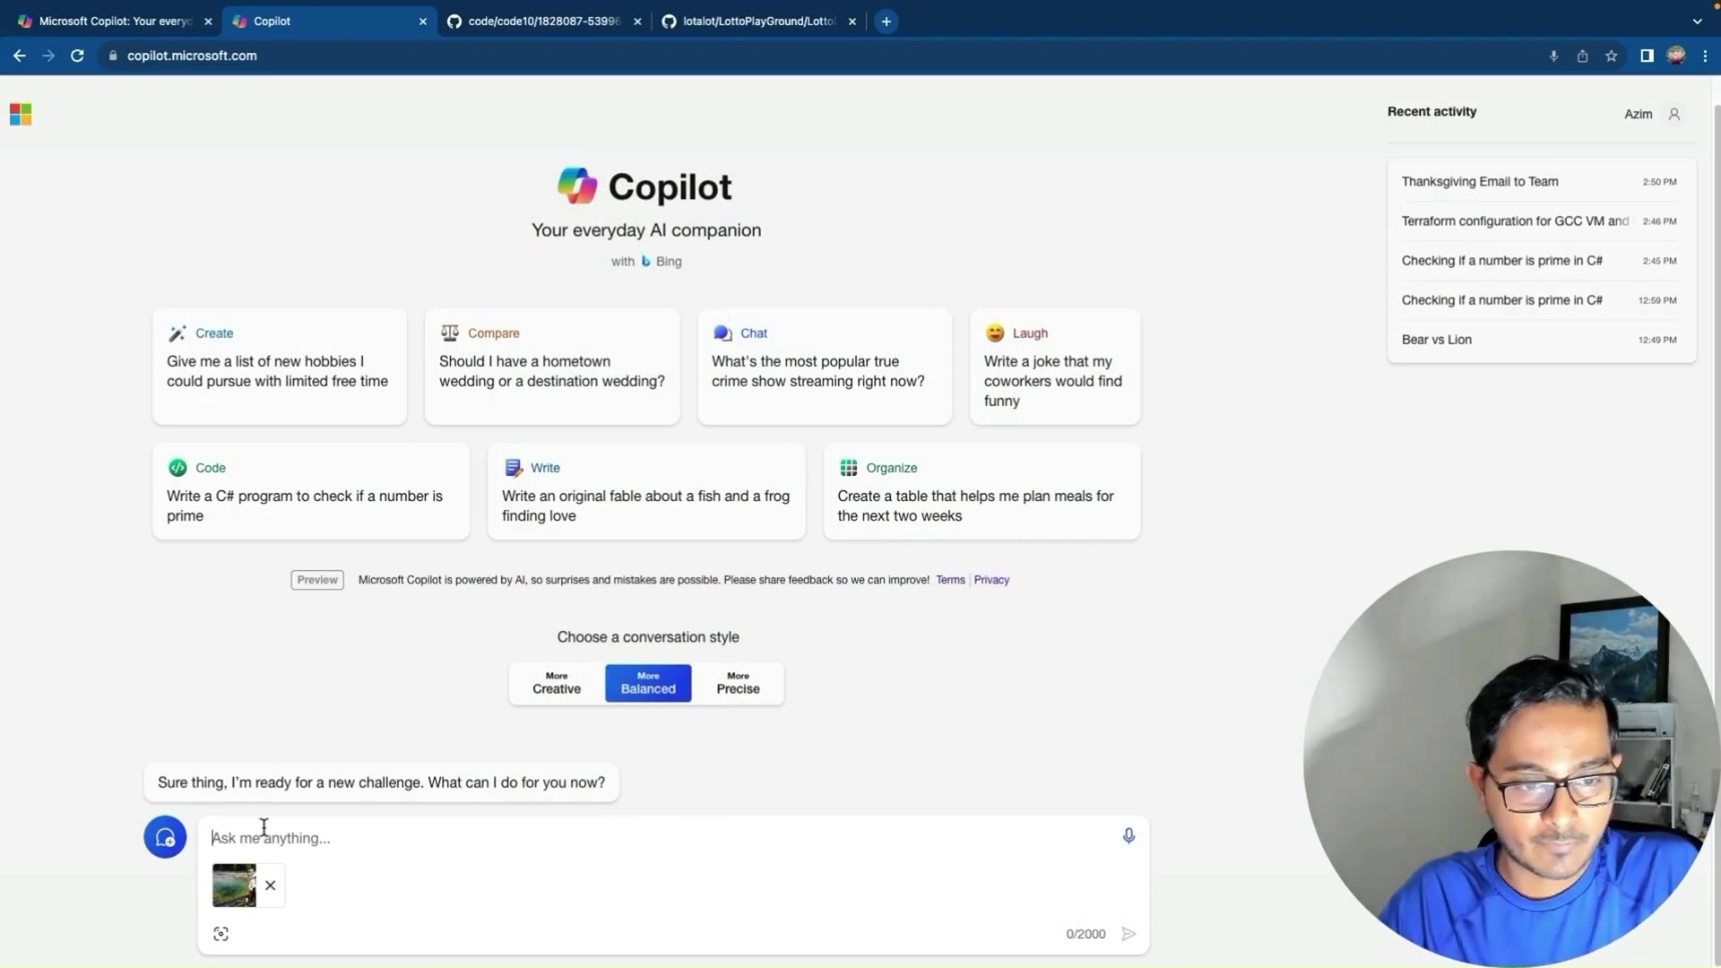
- Ask 'explain me this image' about the photo and review the hot-spring answer and map card
text(exp)
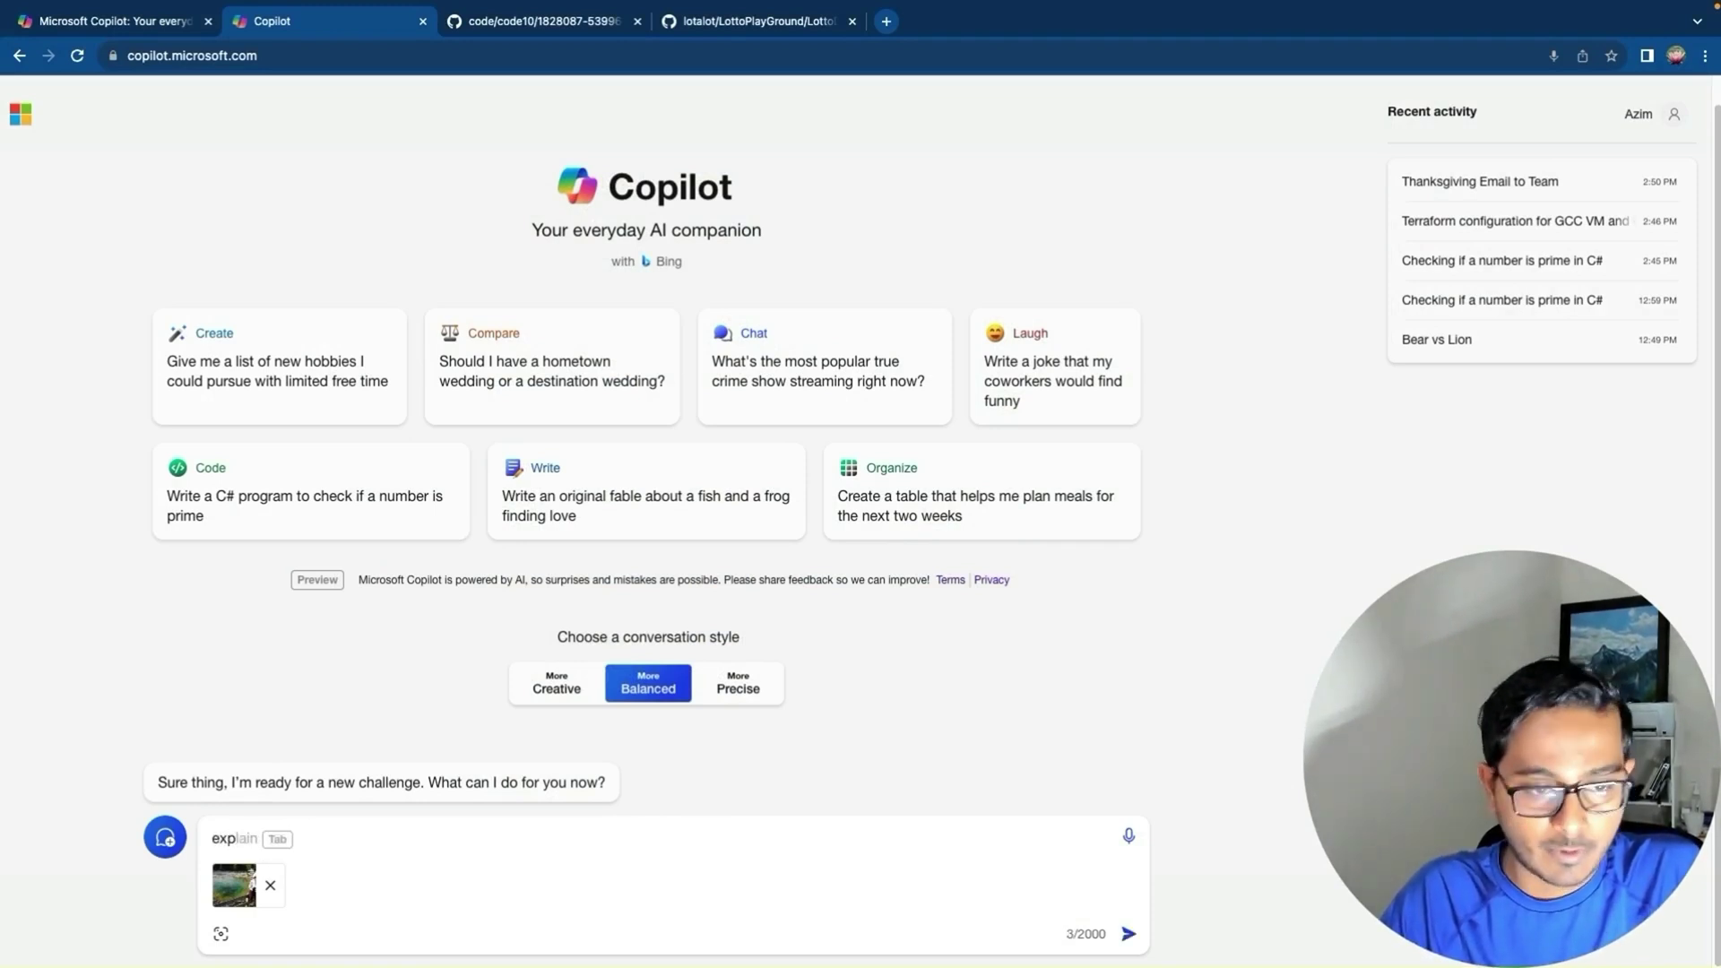
text(lai)
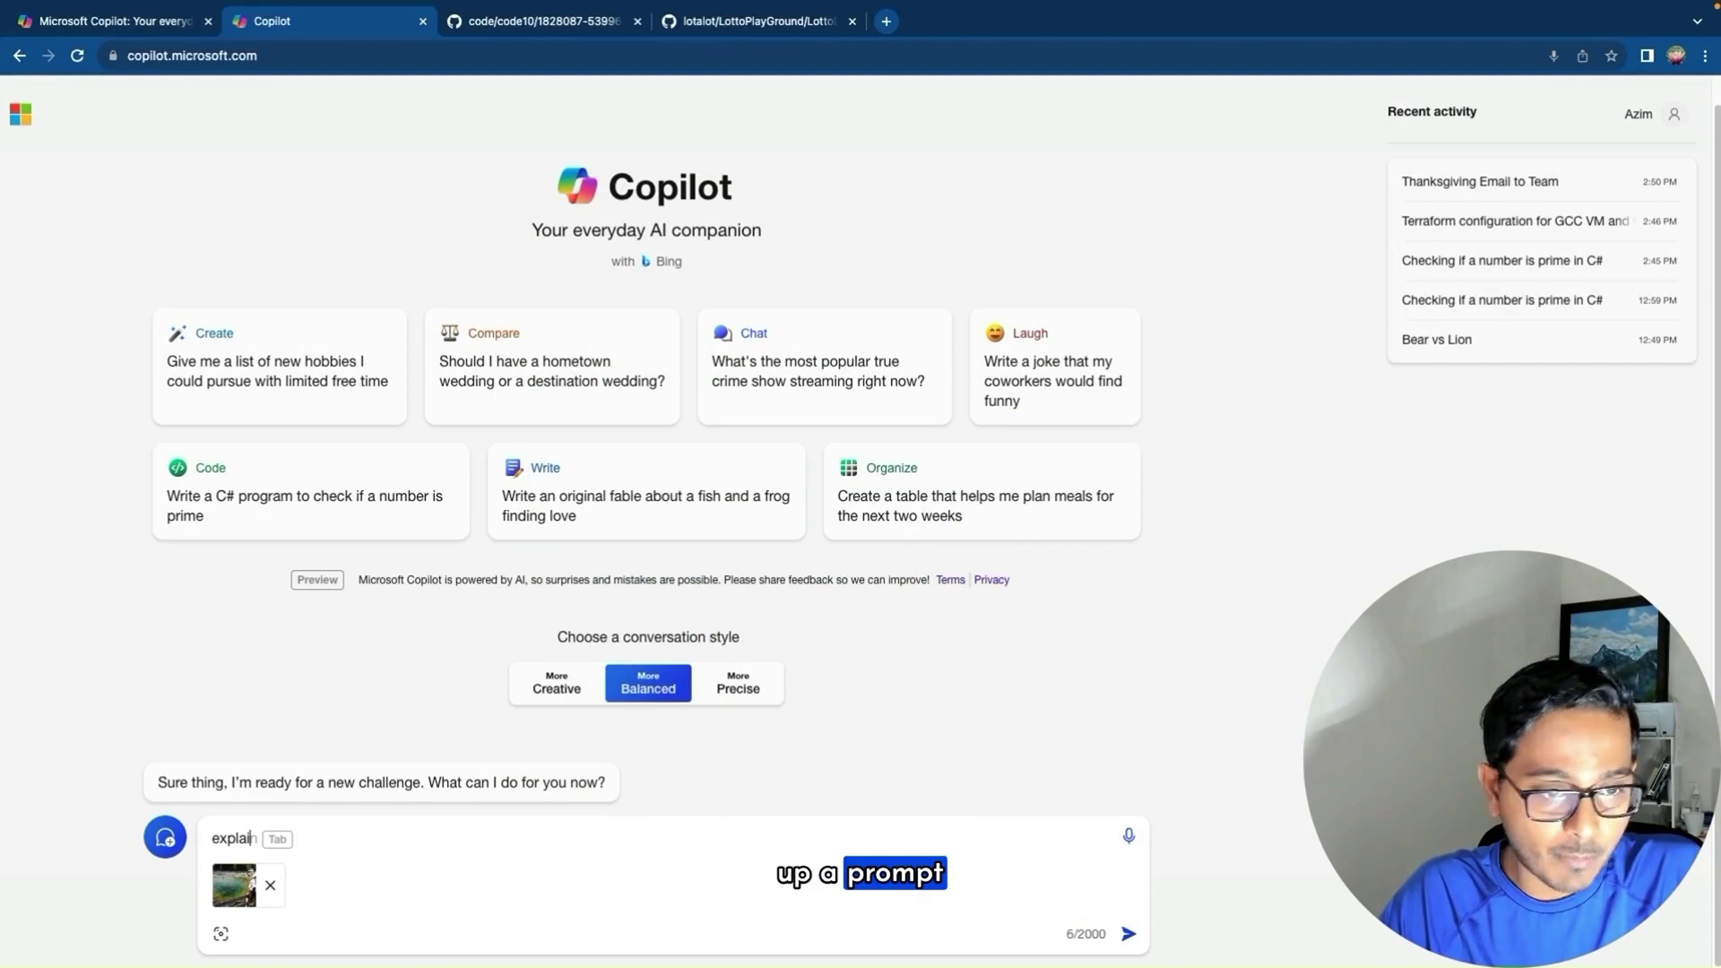
text(n me this image)
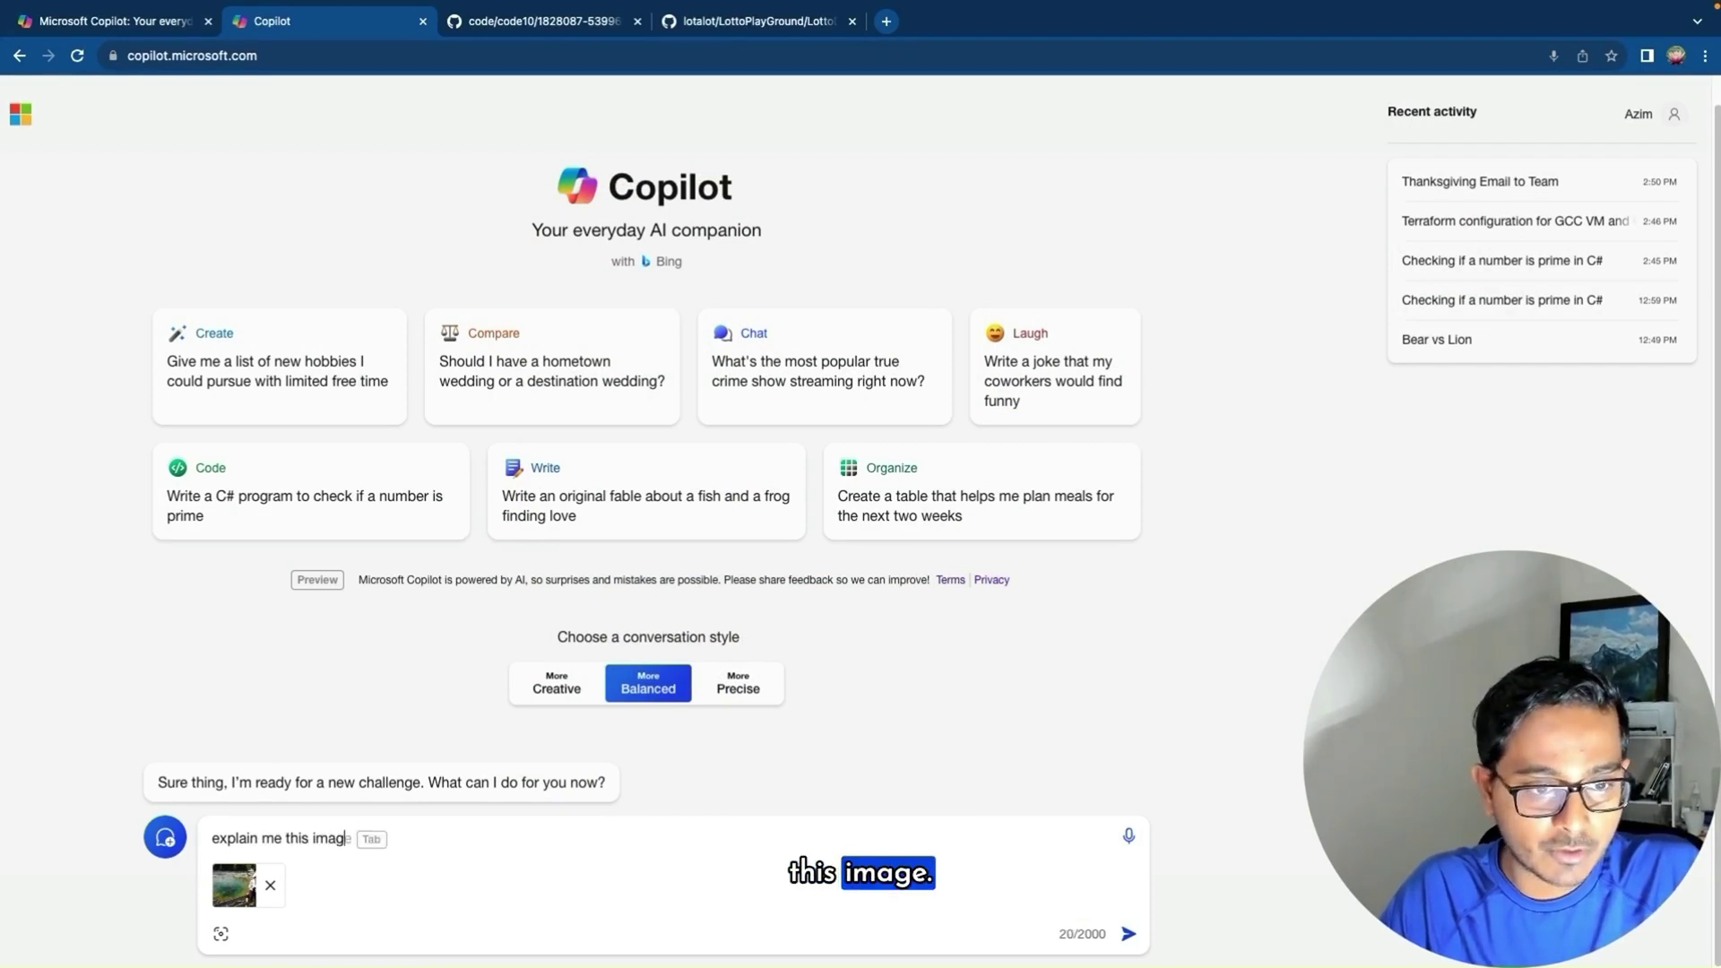
key(Return)
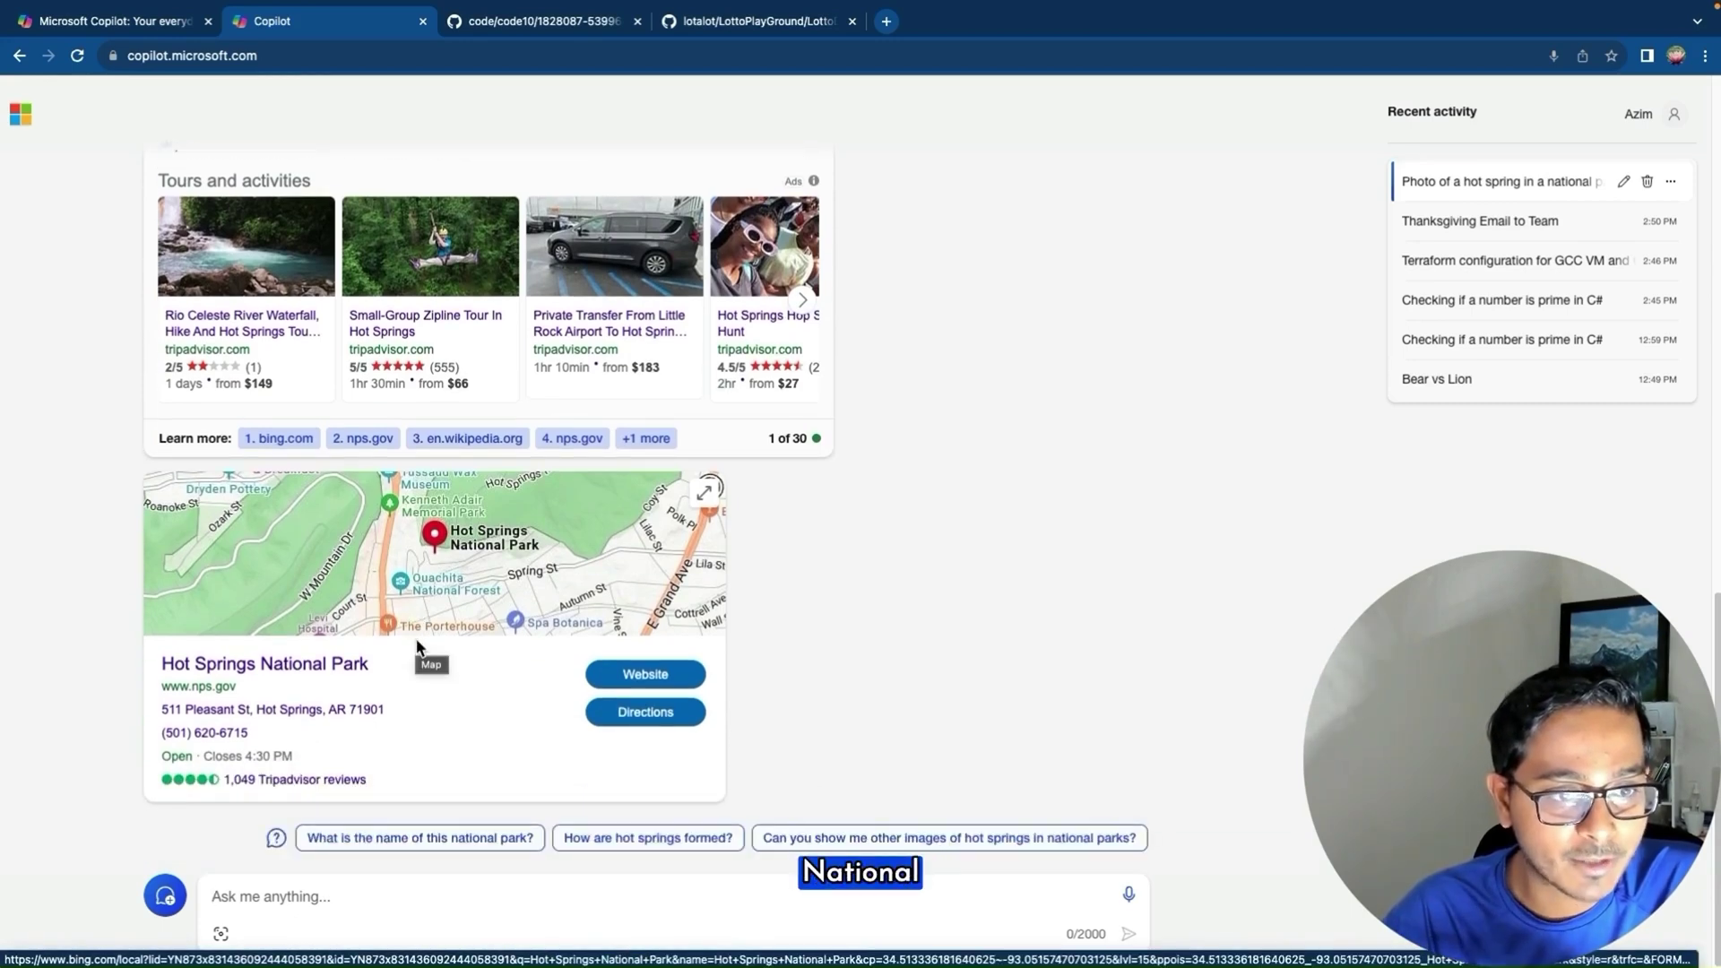
scroll(664, 638, up, 2)
scroll(665, 634, down, 2)
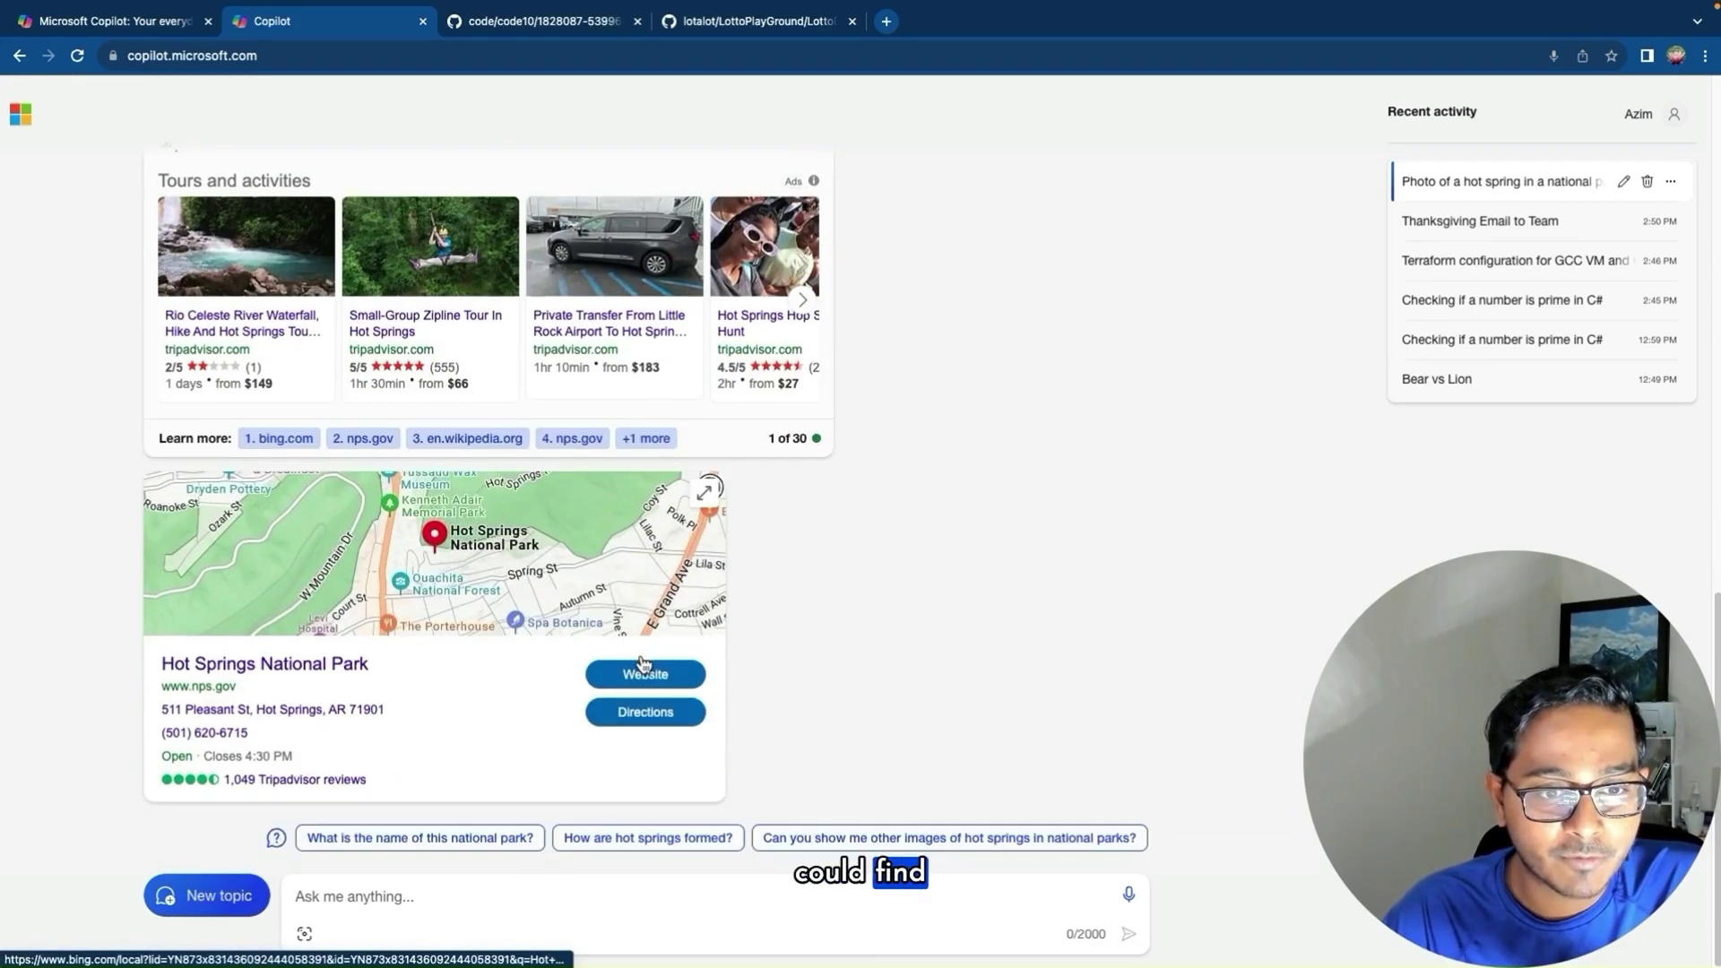
scroll(939, 568, up, 5)
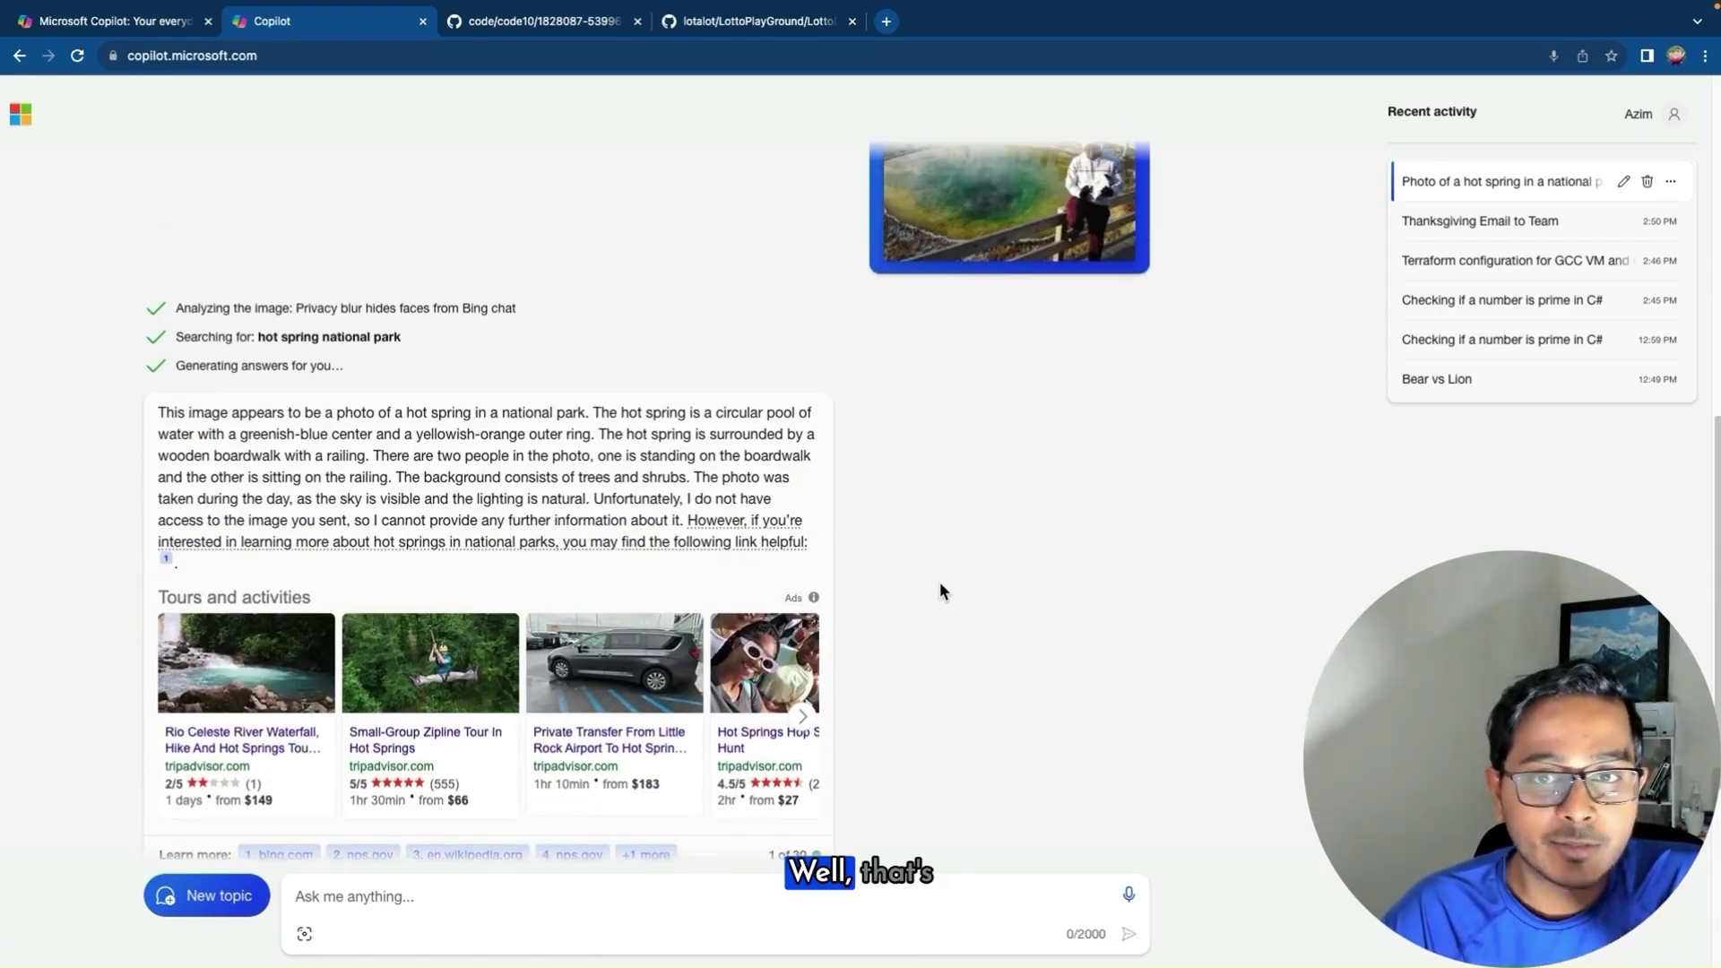
scroll(939, 591, down, 5)
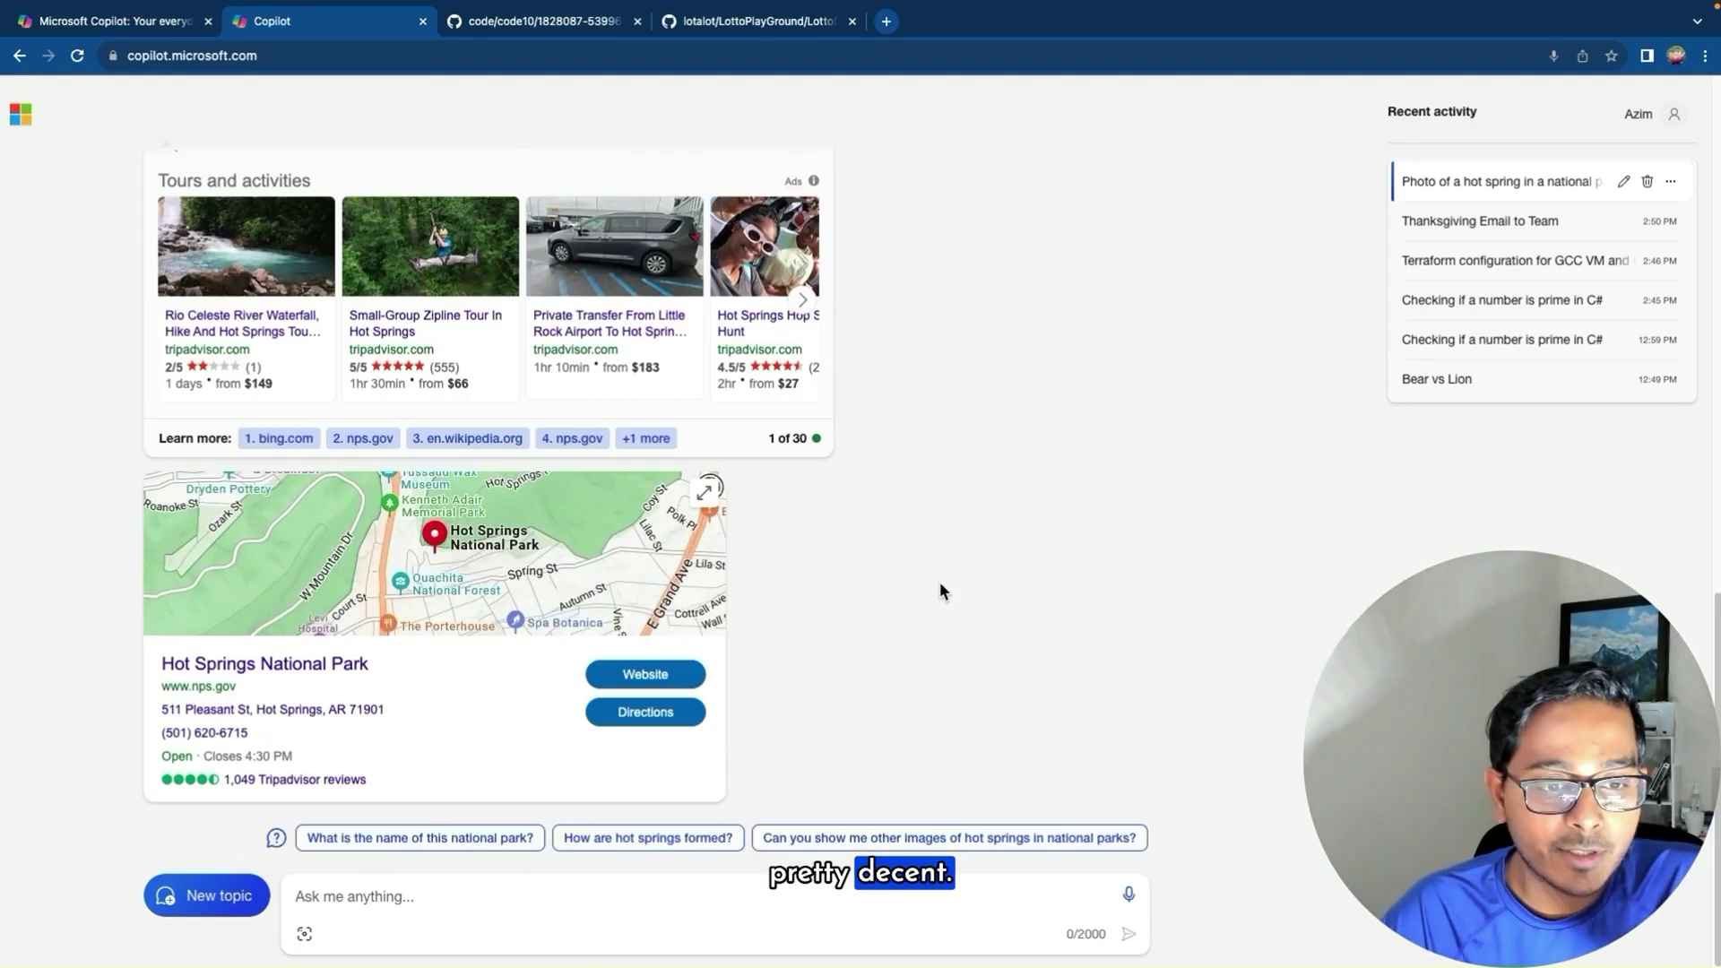
- Start a new conversation and attach the ray-so-export screenshot from Recents
click(176, 895)
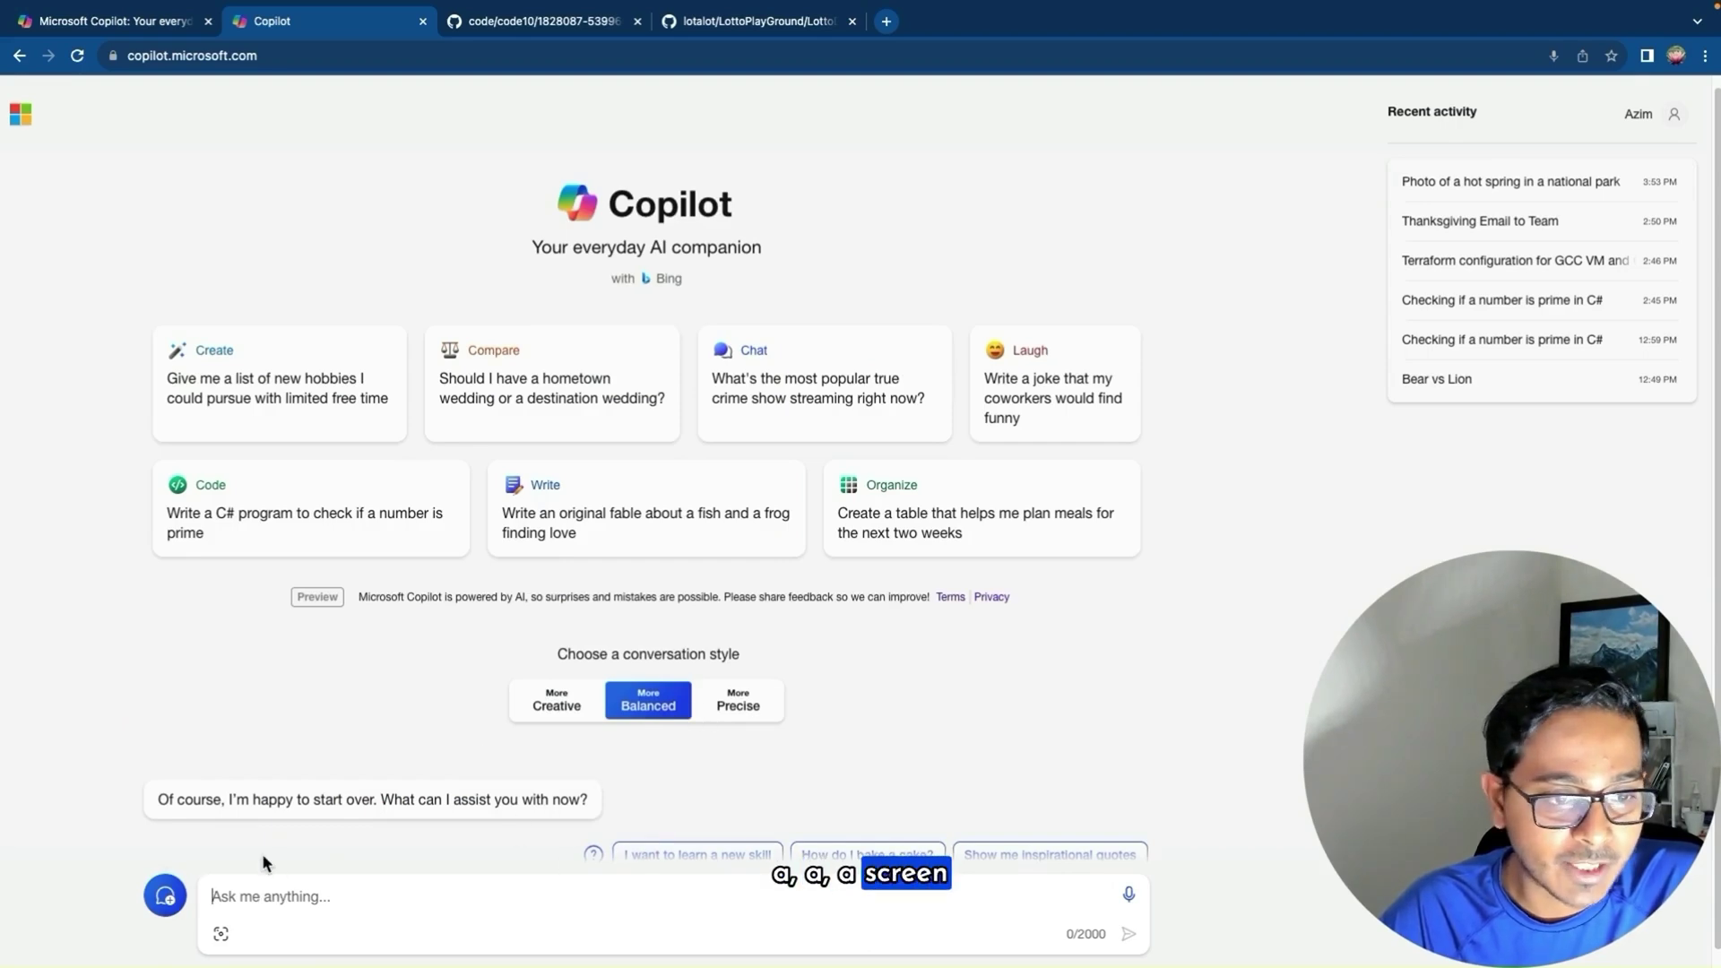
click(220, 934)
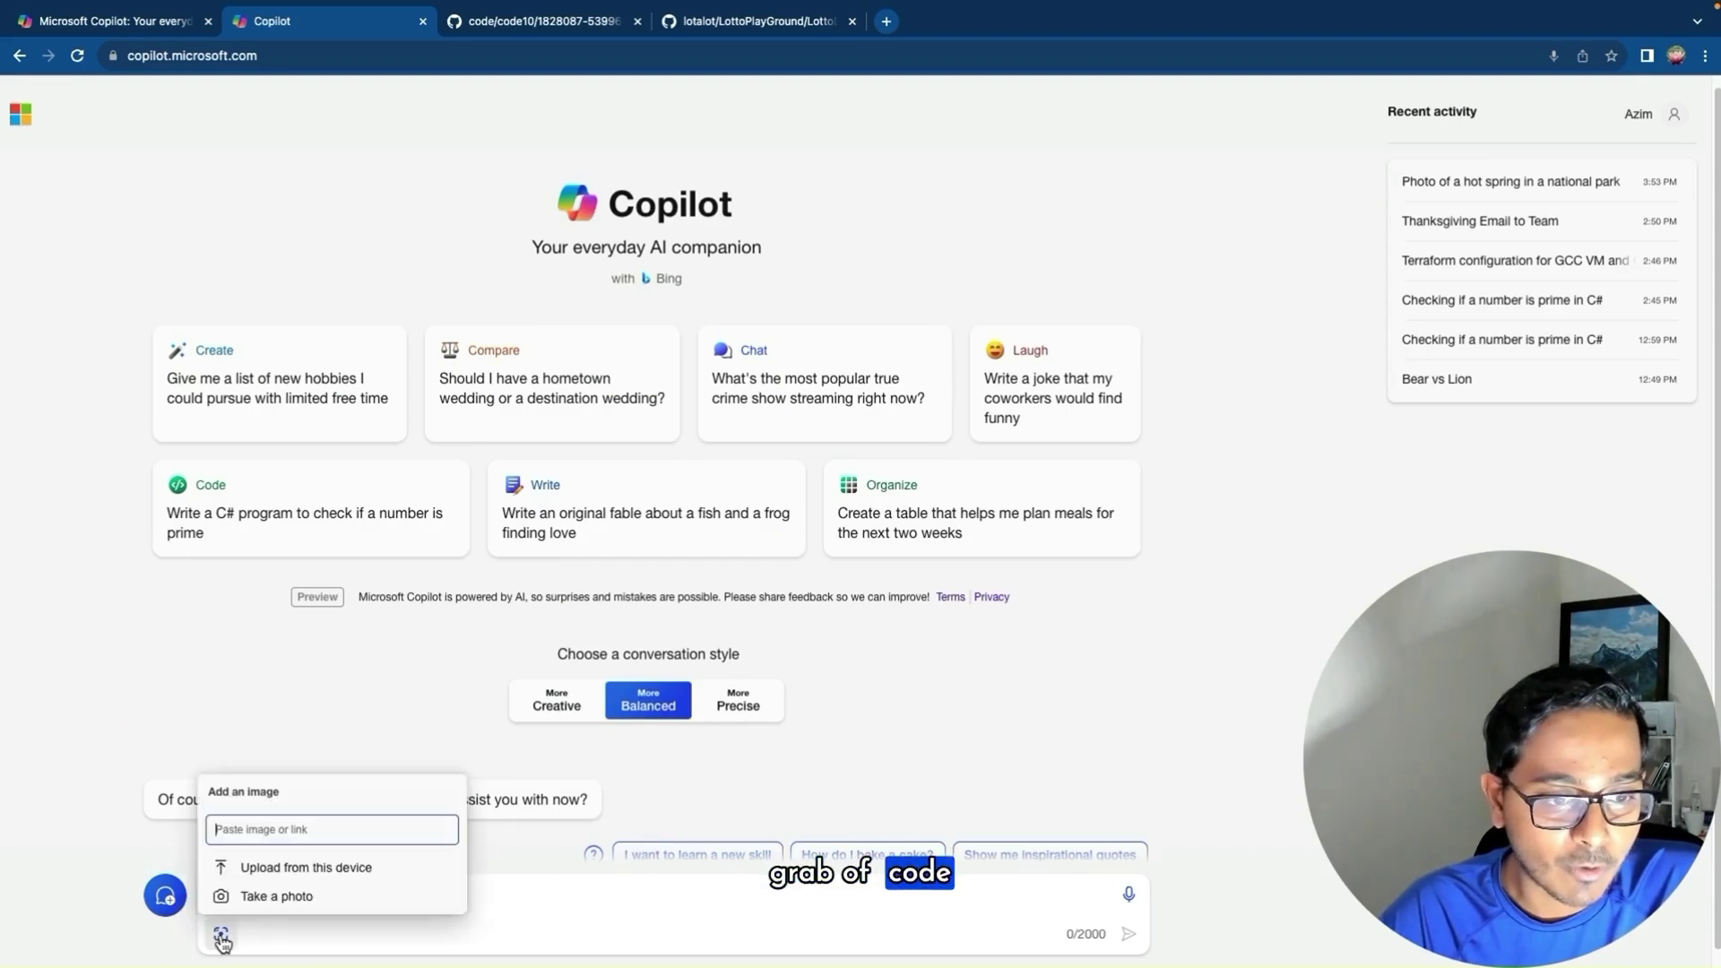
click(272, 869)
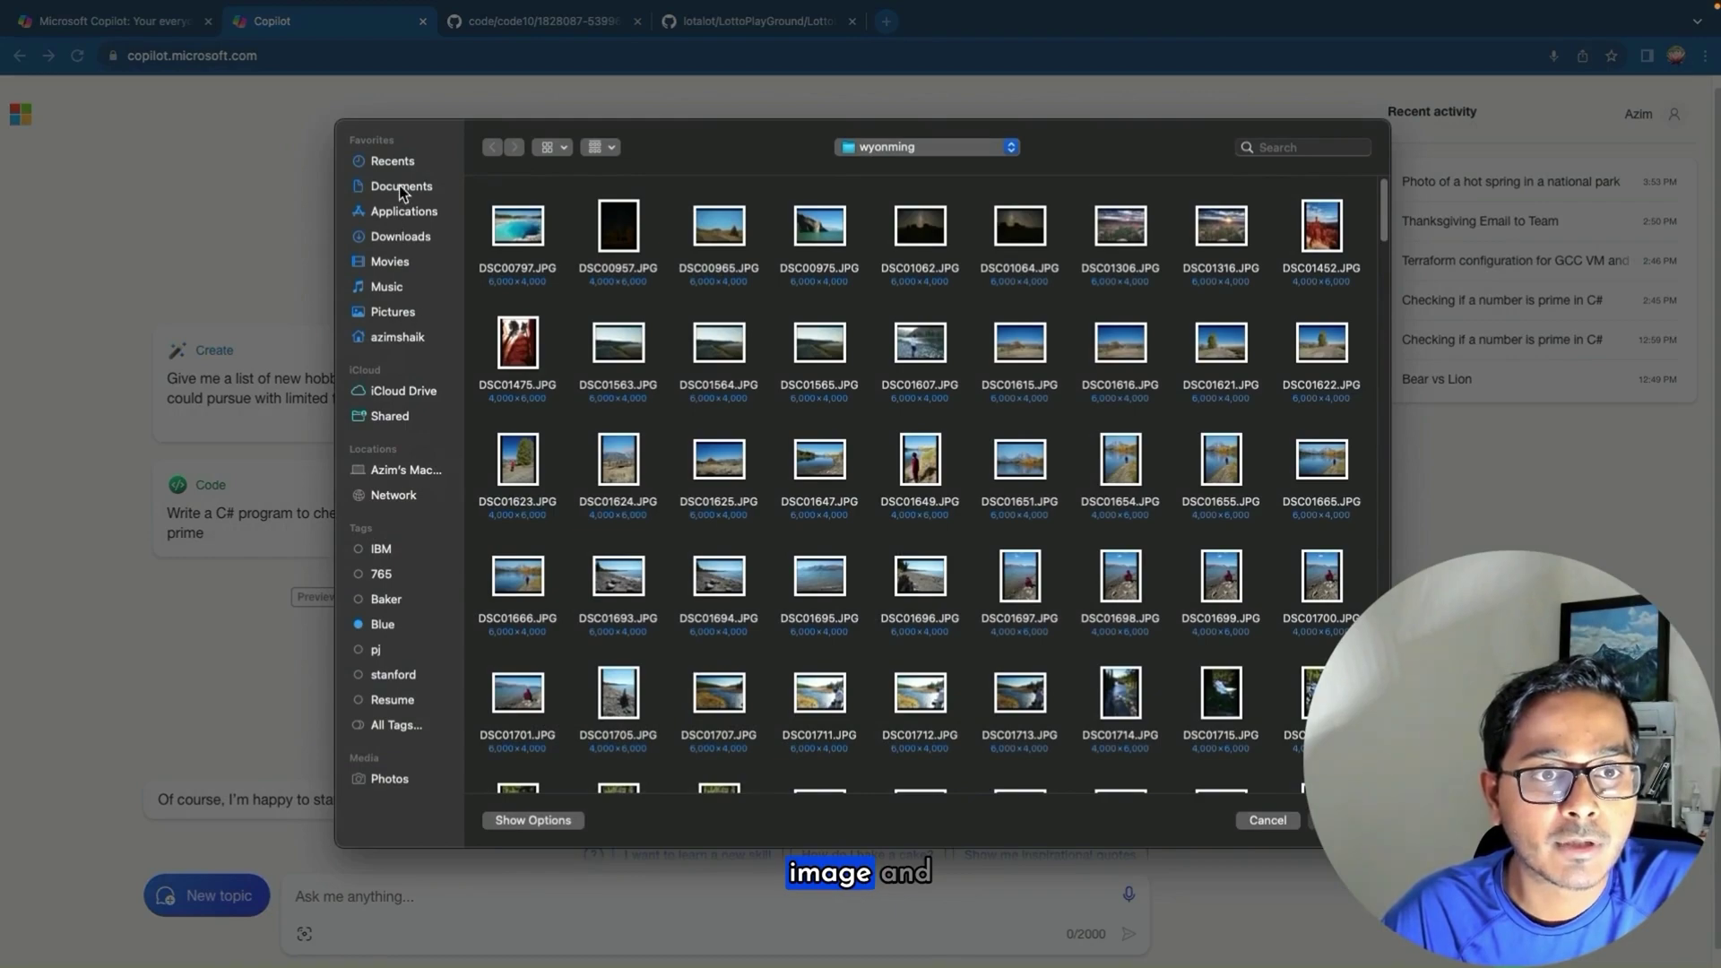
click(393, 162)
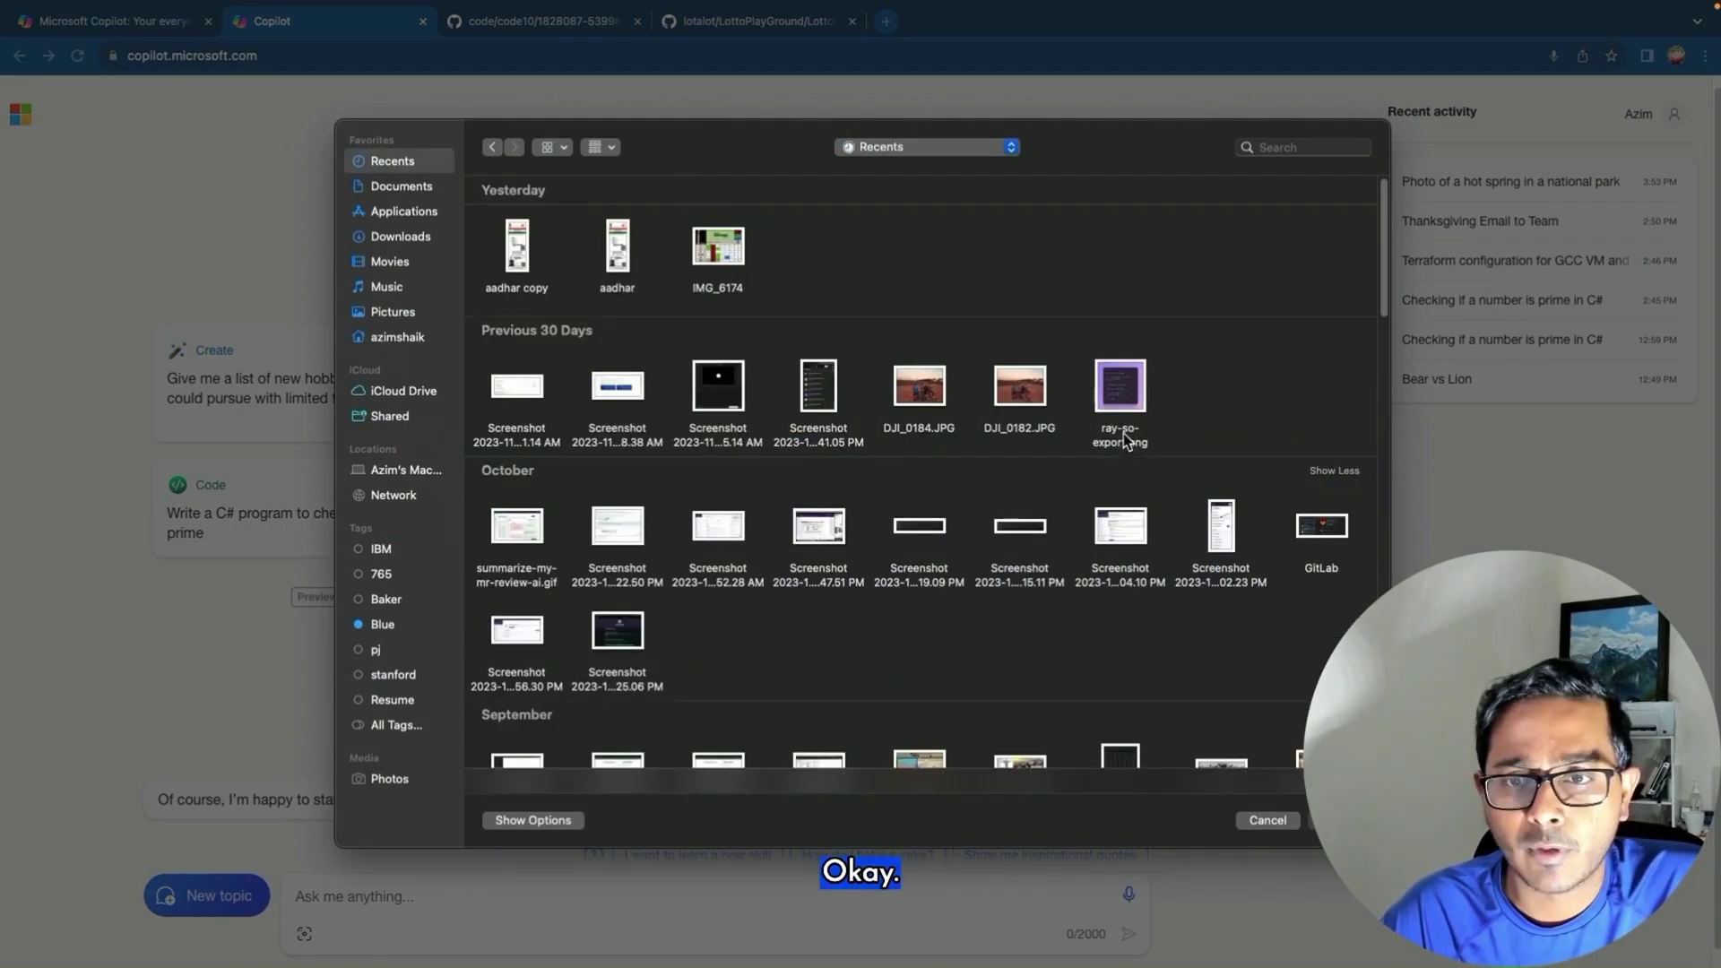
double_click(1120, 394)
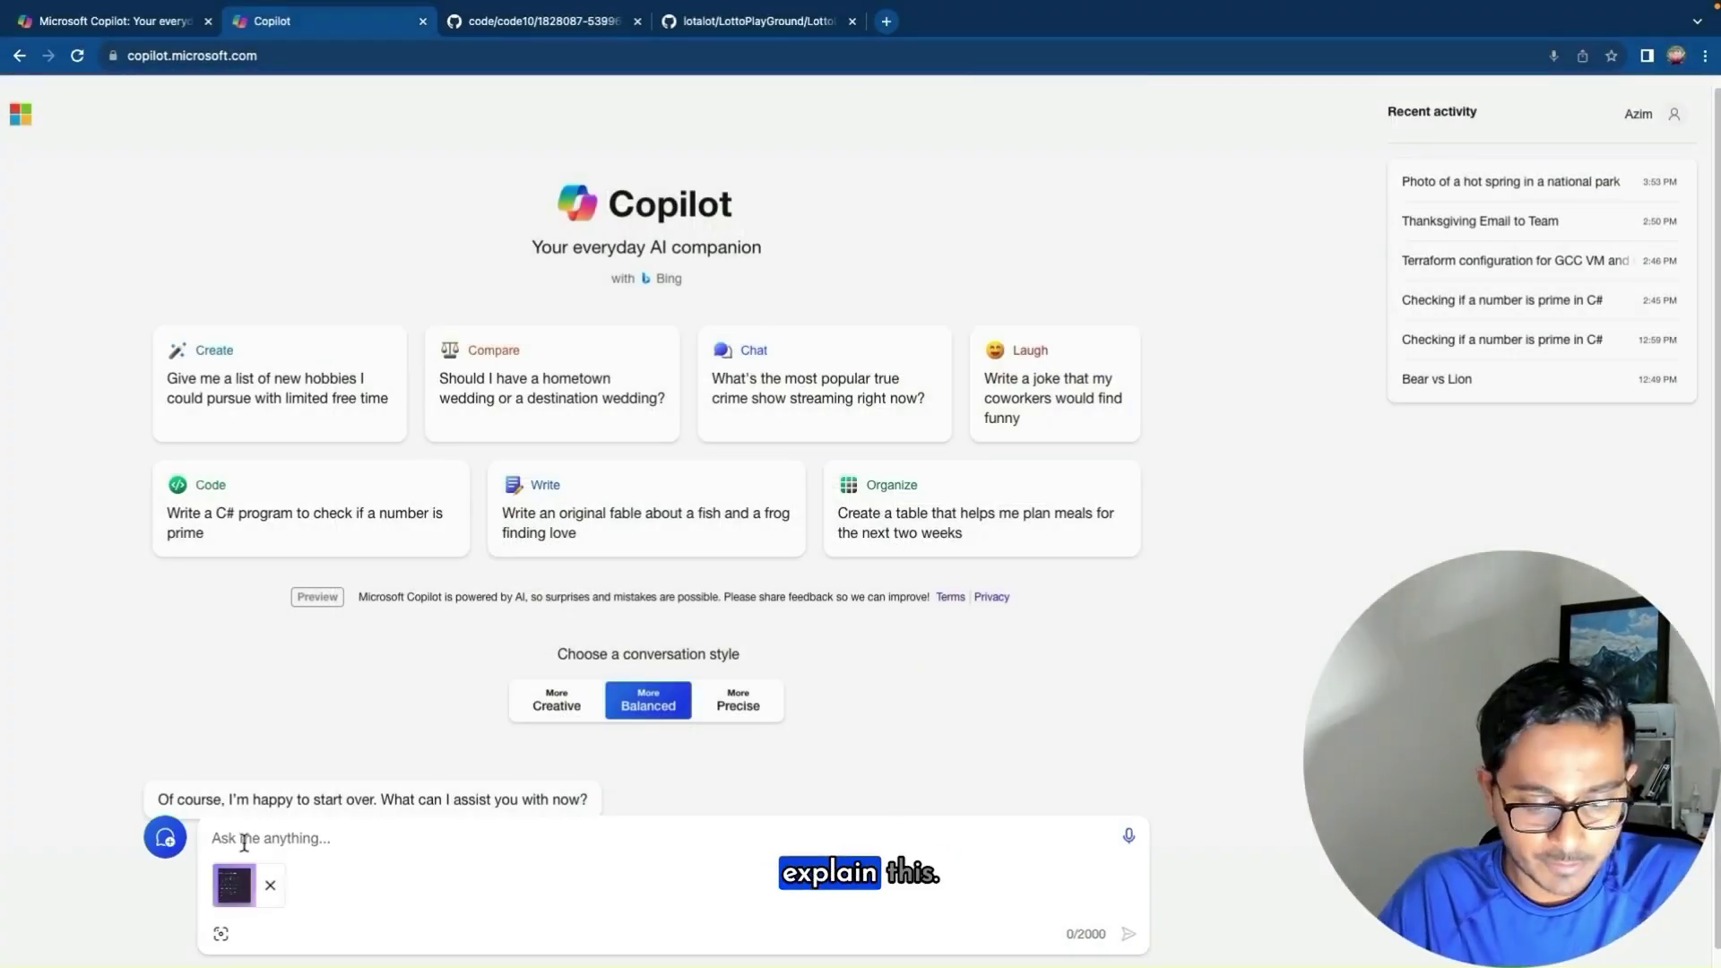
- Send 'exlpain this code to me' with the screenshot and review the leftpad explanation
text(exlp)
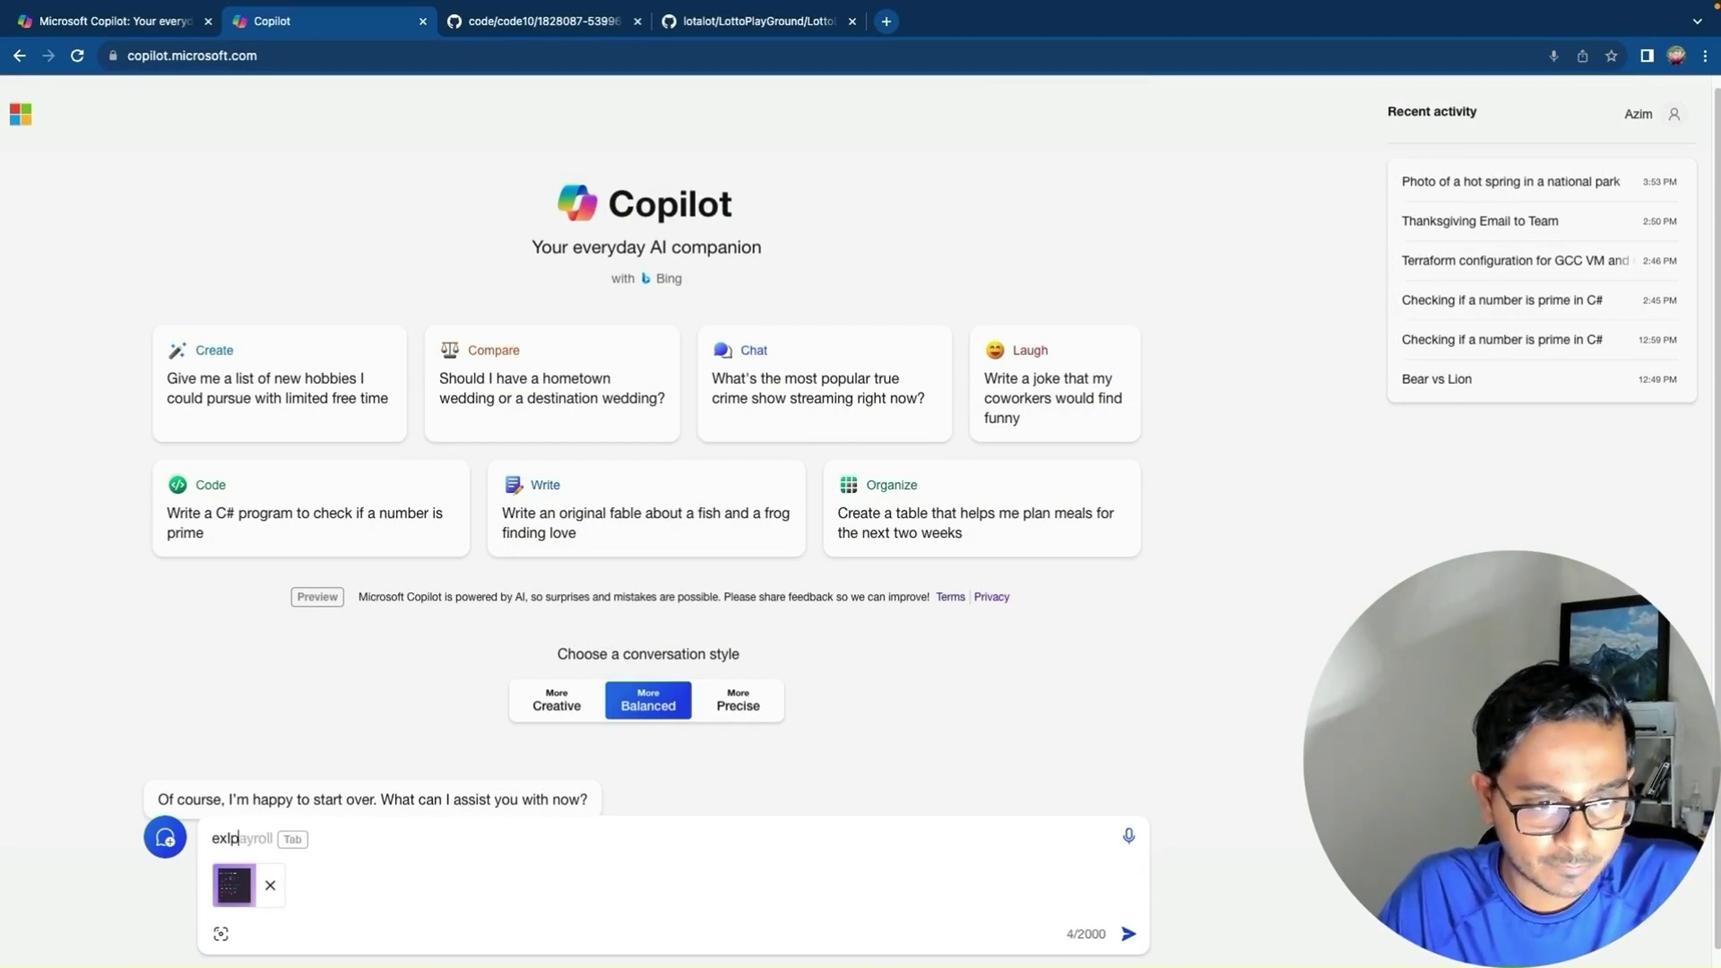
text(ain this)
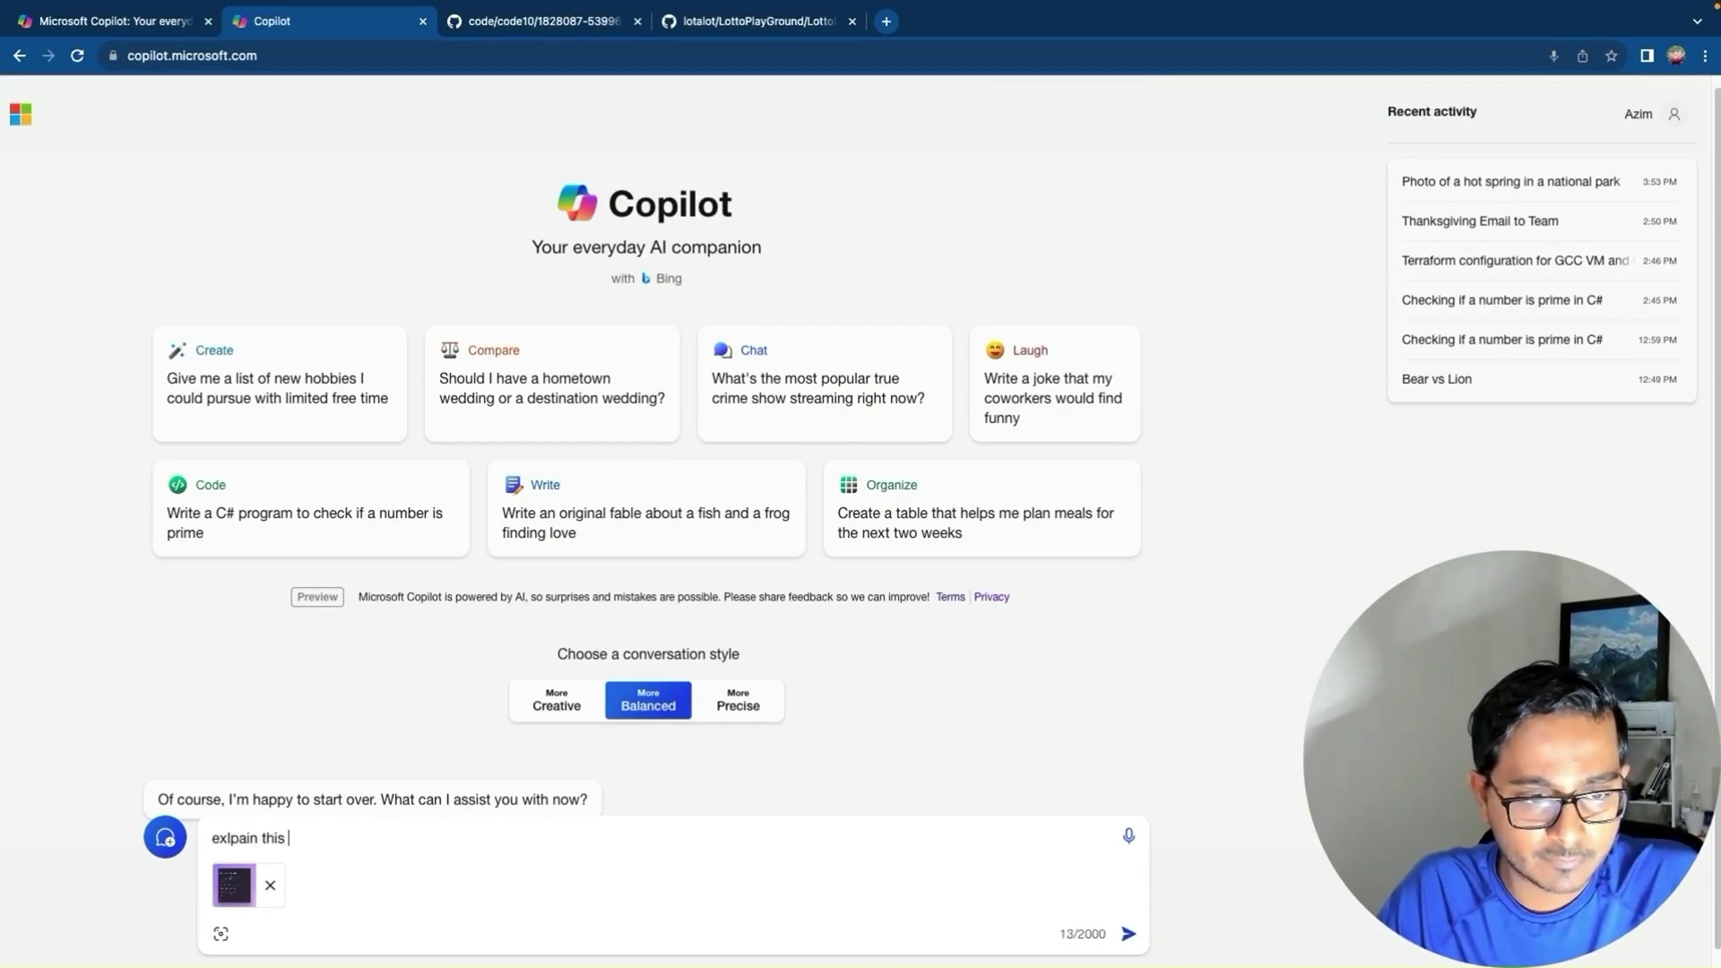
text( code to me)
key(Return)
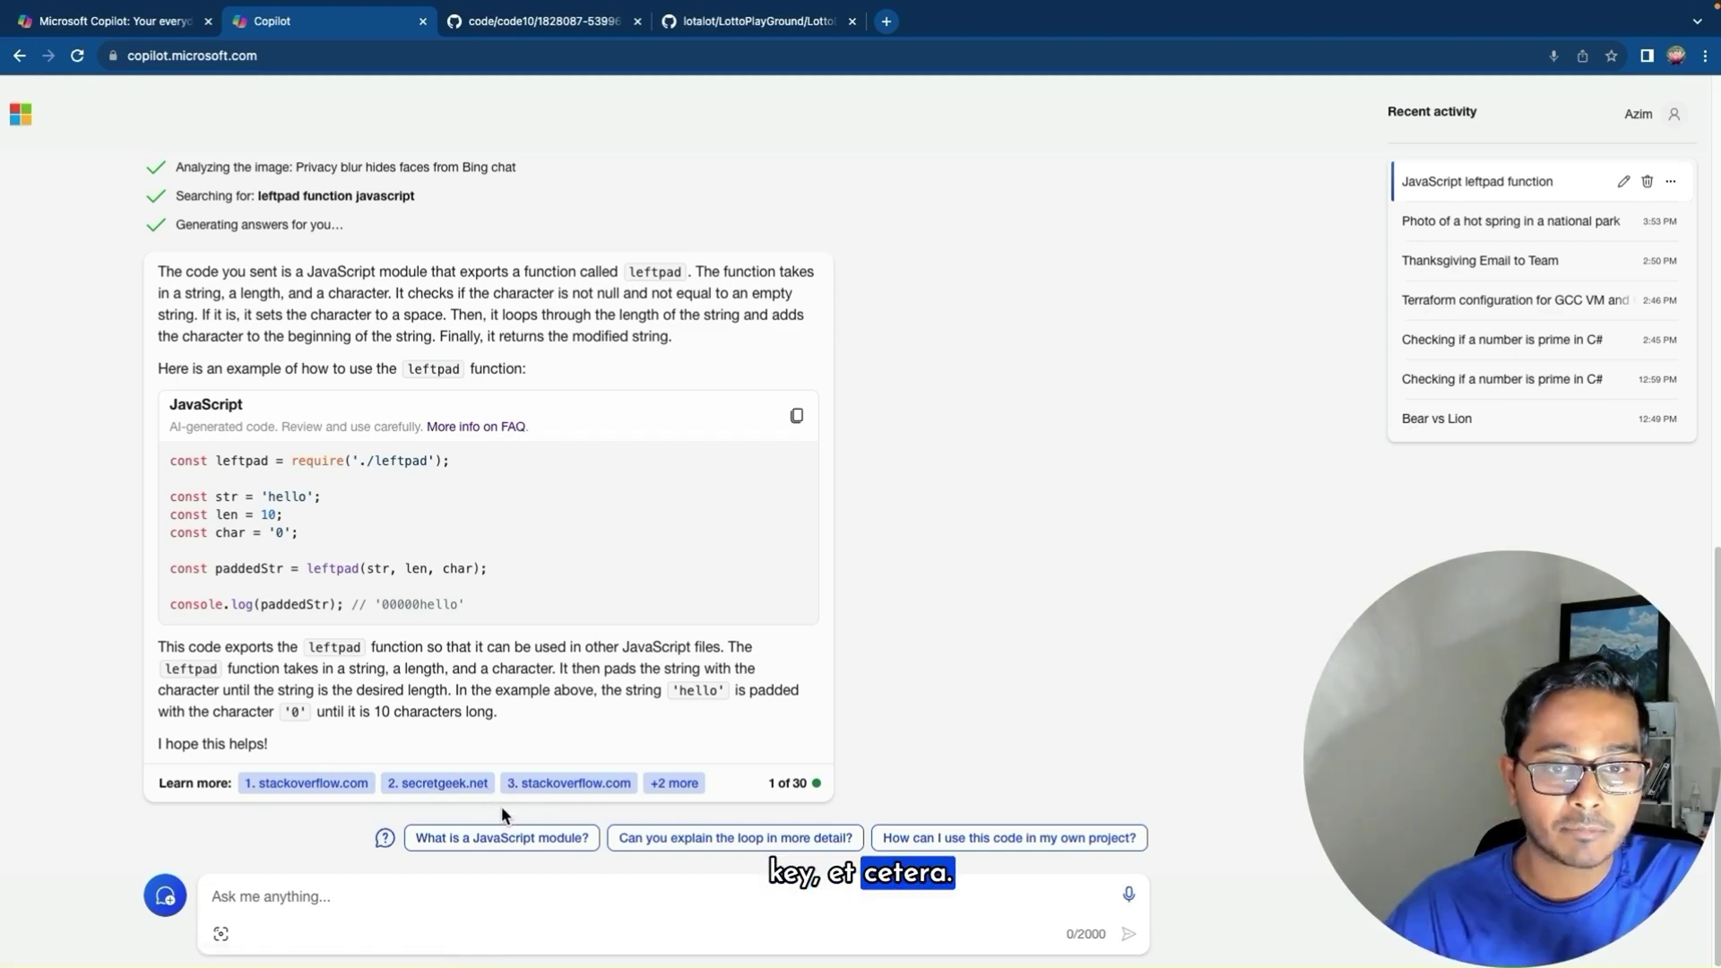
scroll(692, 628, up, 2)
scroll(692, 632, up, 5)
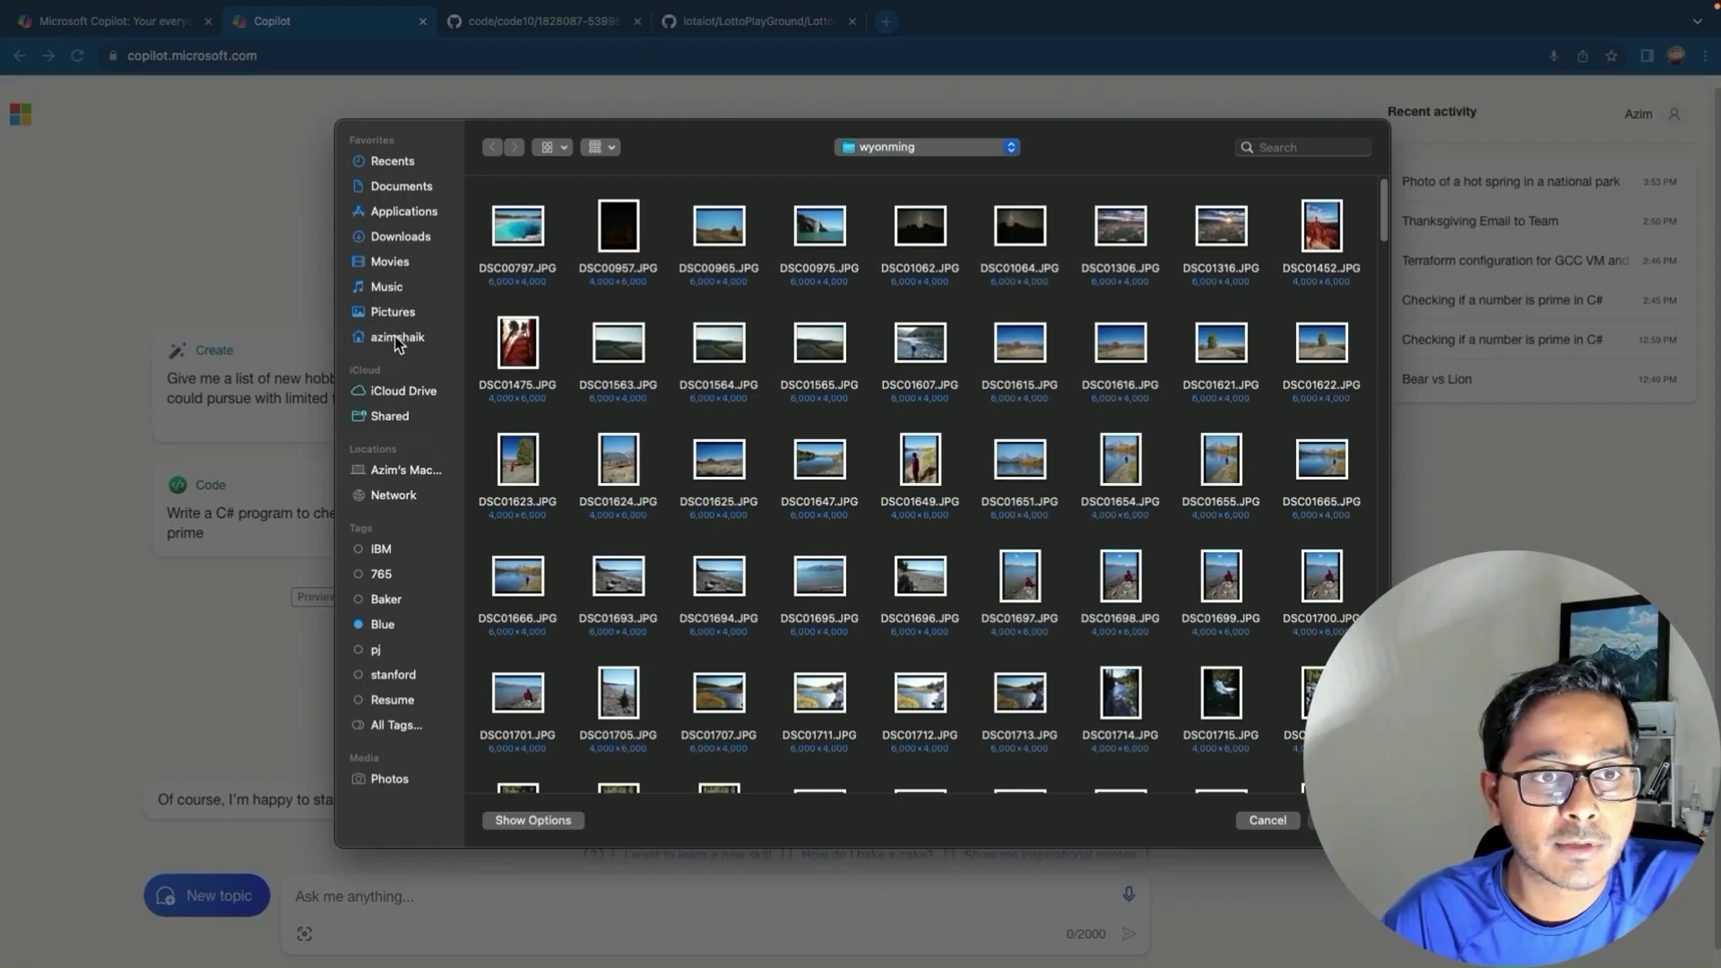
- Browse Downloads and Recents in the file picker, then scroll up through the EDEMAN CAMP answer
click(395, 238)
click(394, 163)
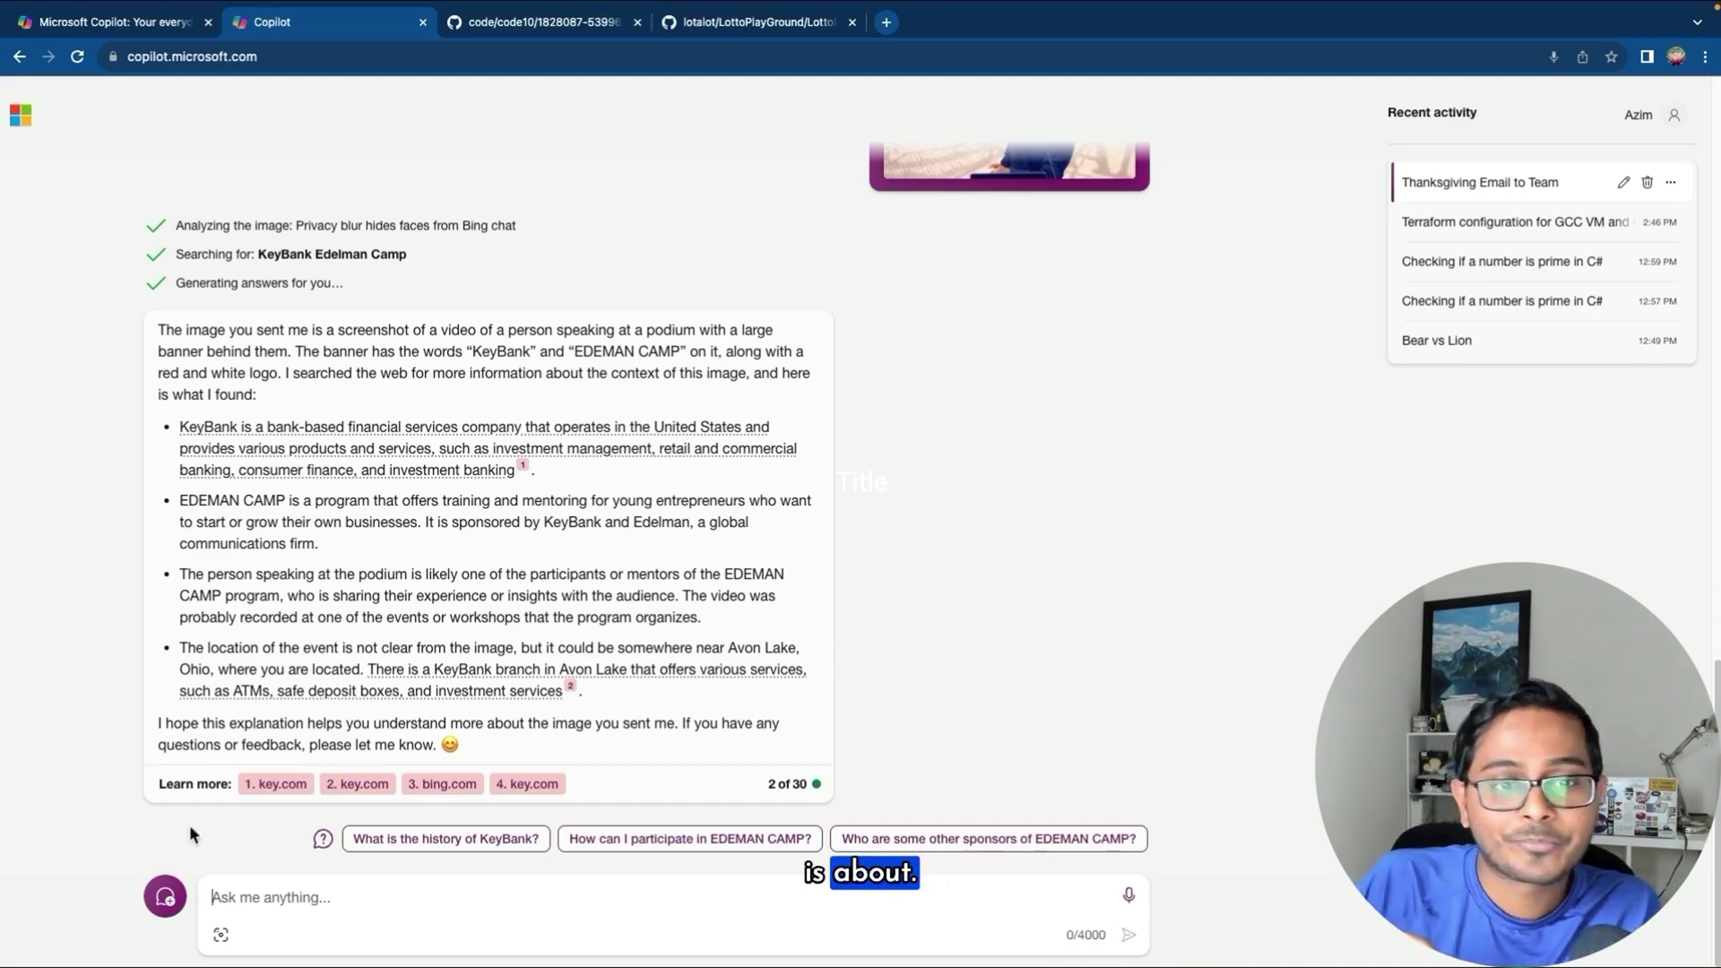
scroll(497, 325, up, 15)
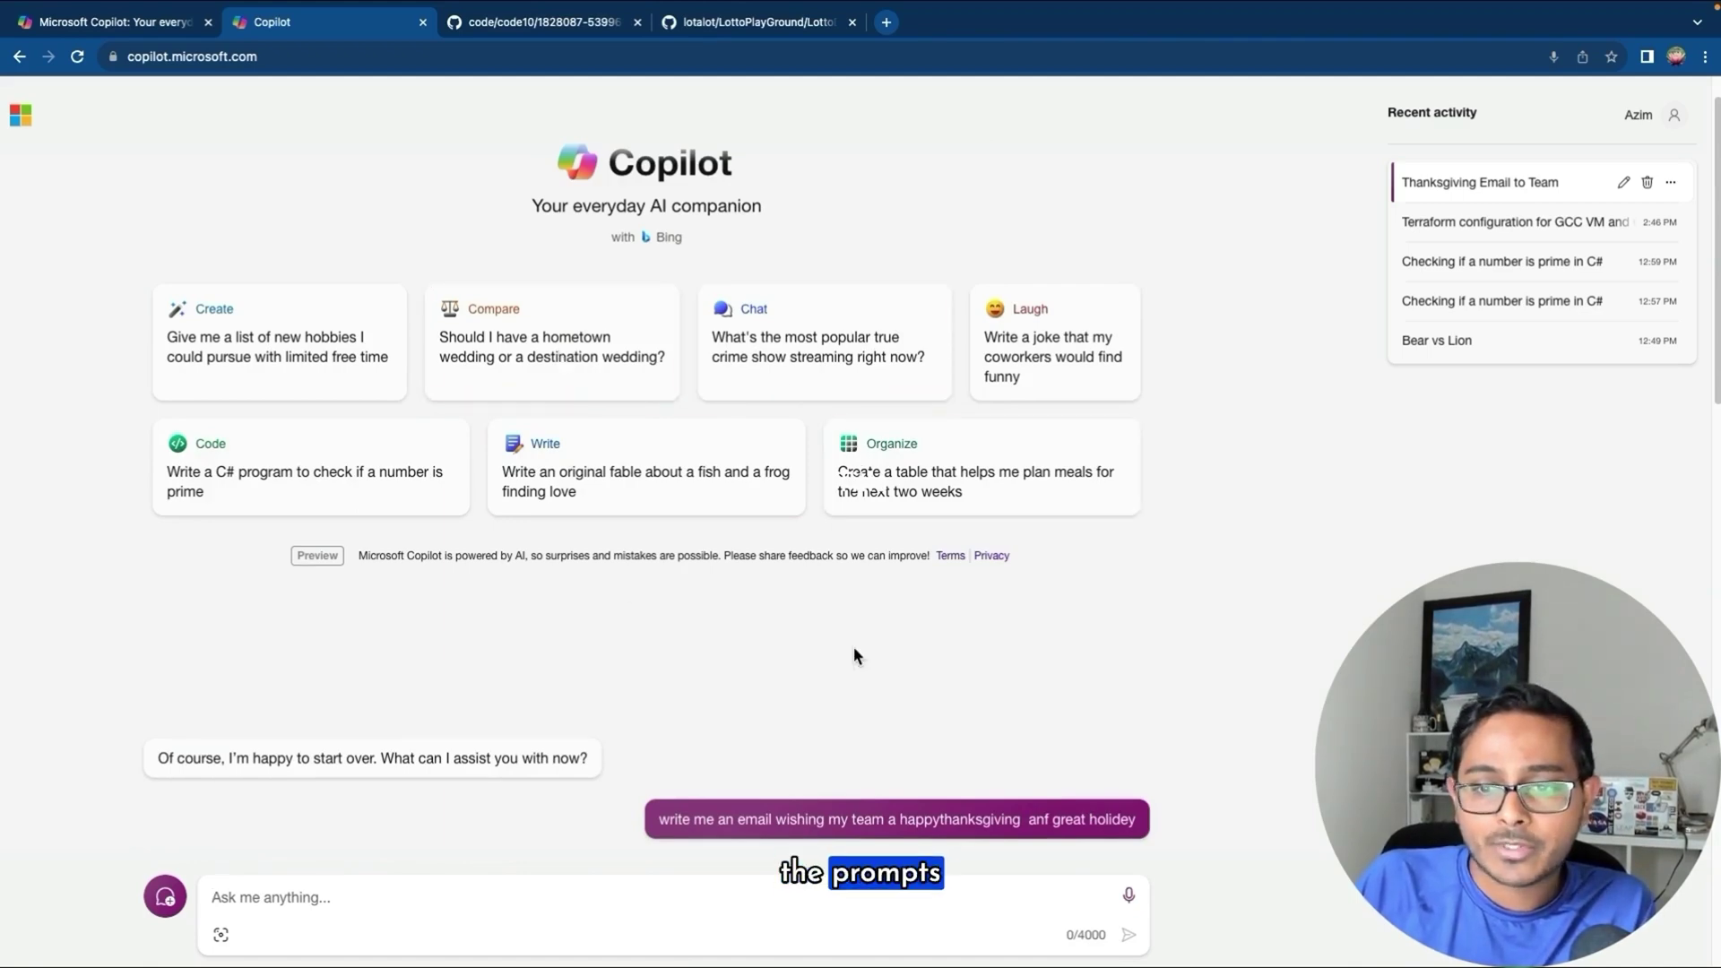
- Look through the earlier C# prime-check and Terraform chats, ending on the C# chat
scroll(853, 647, down, 8)
scroll(853, 647, up, 8)
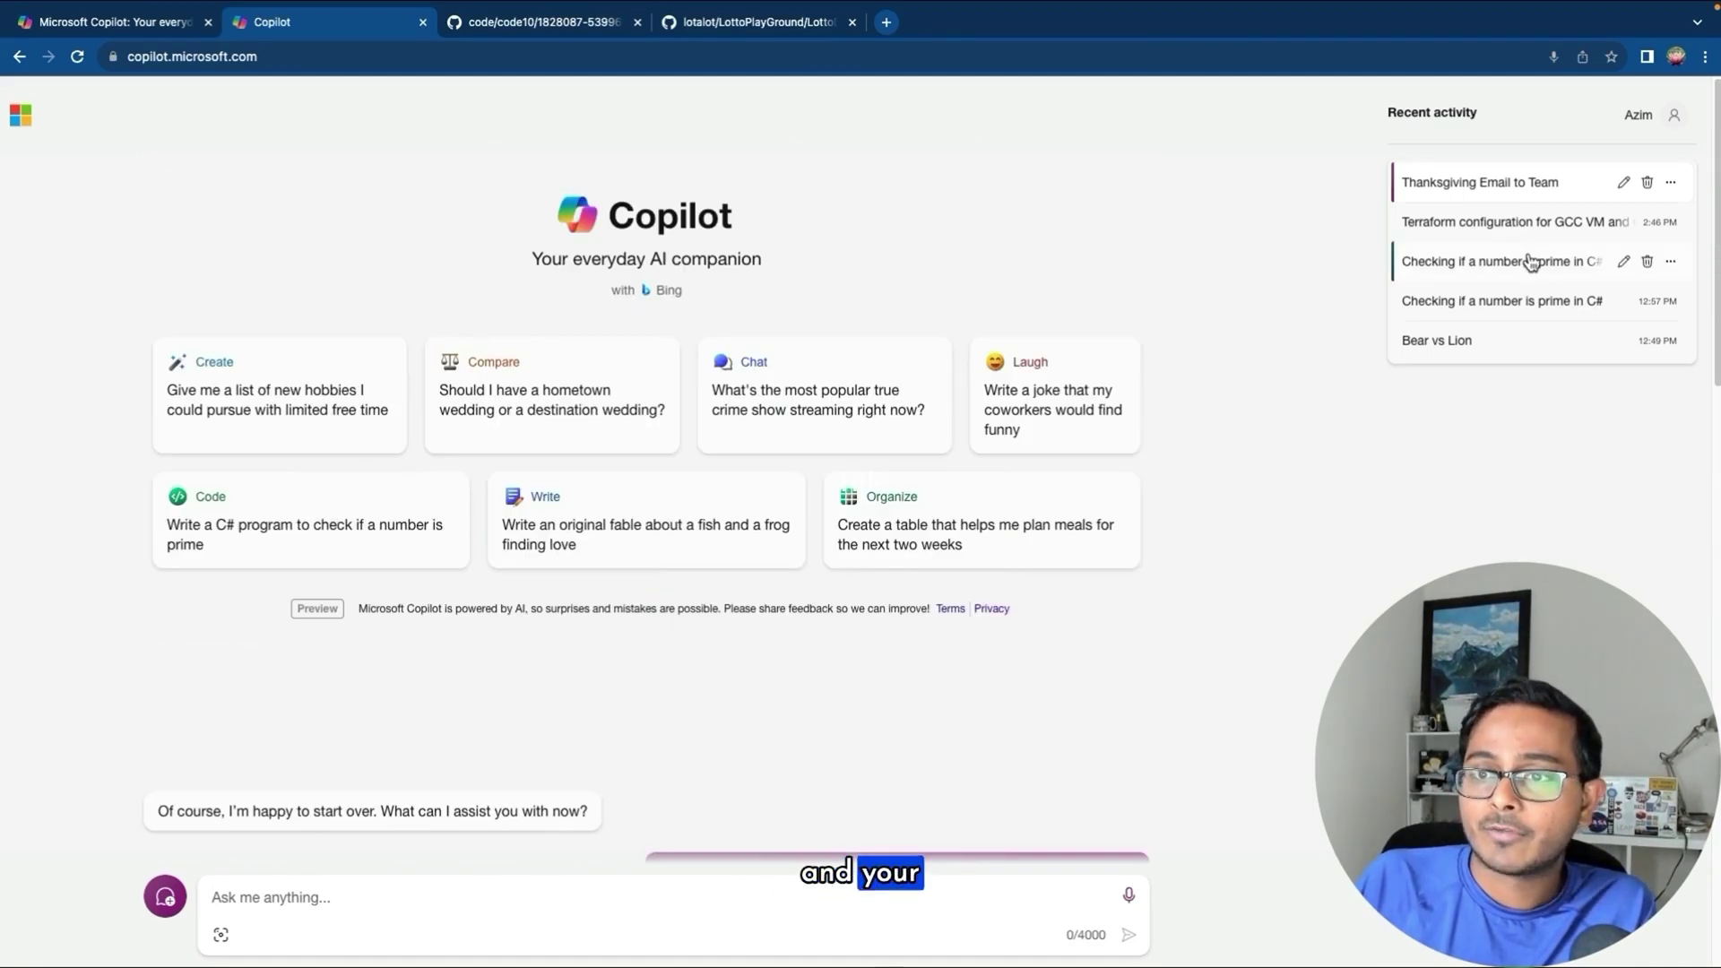
click(1495, 304)
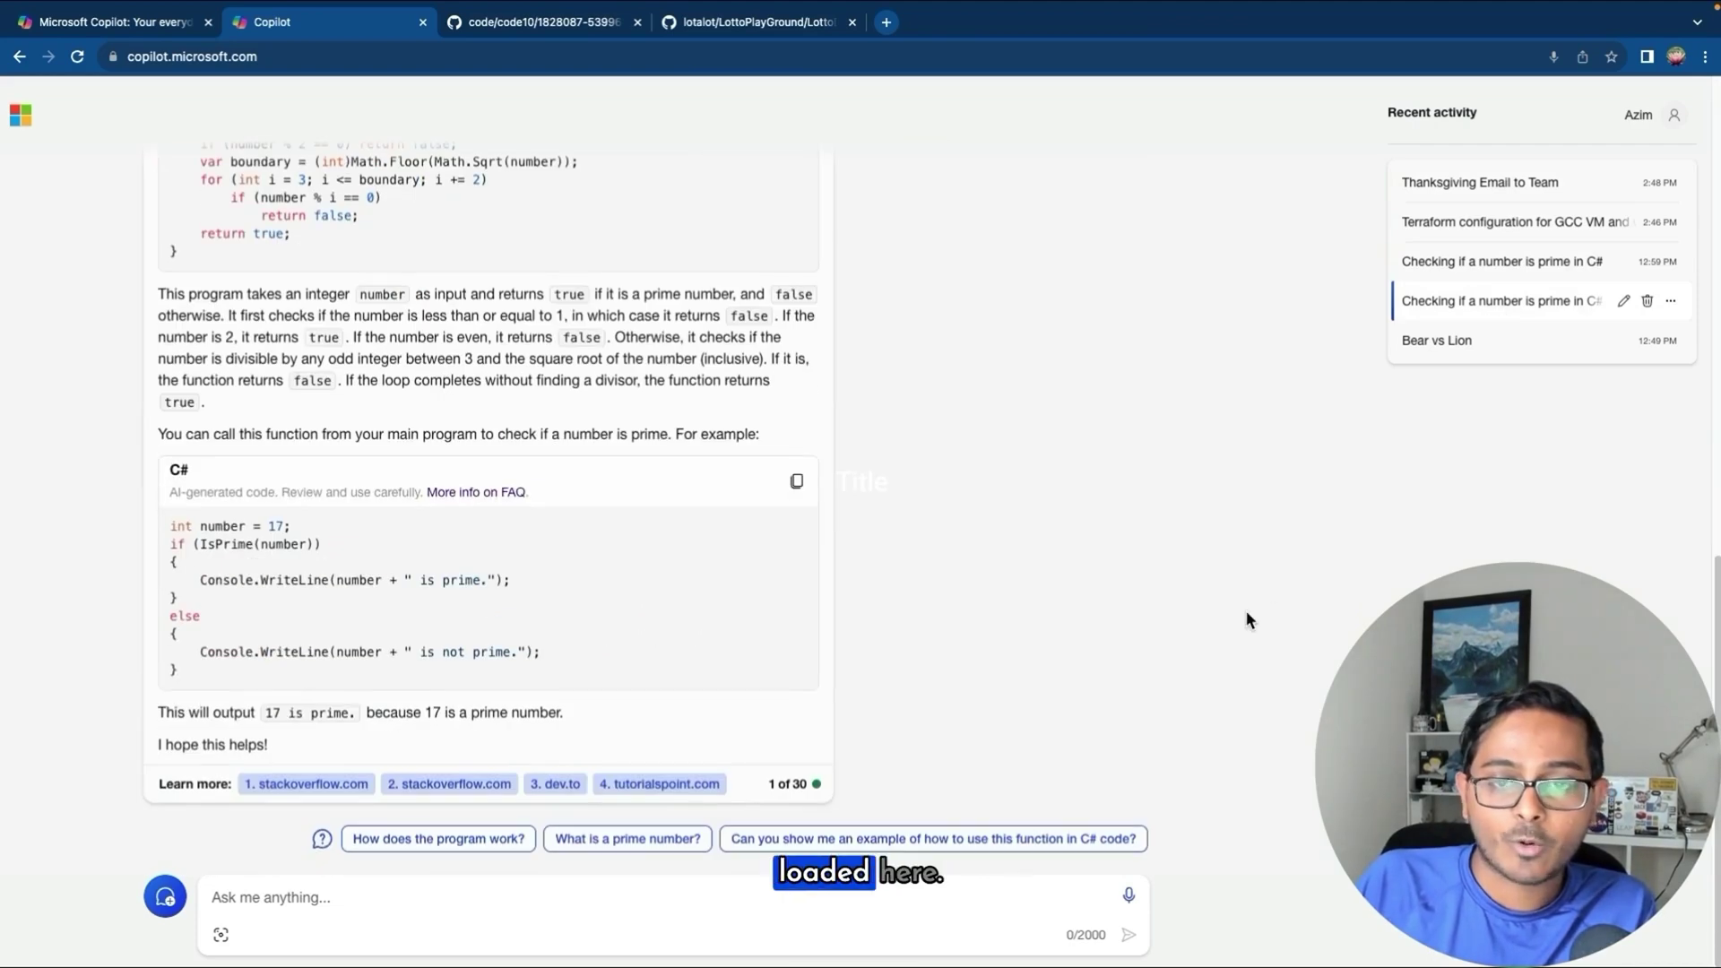
click(1513, 265)
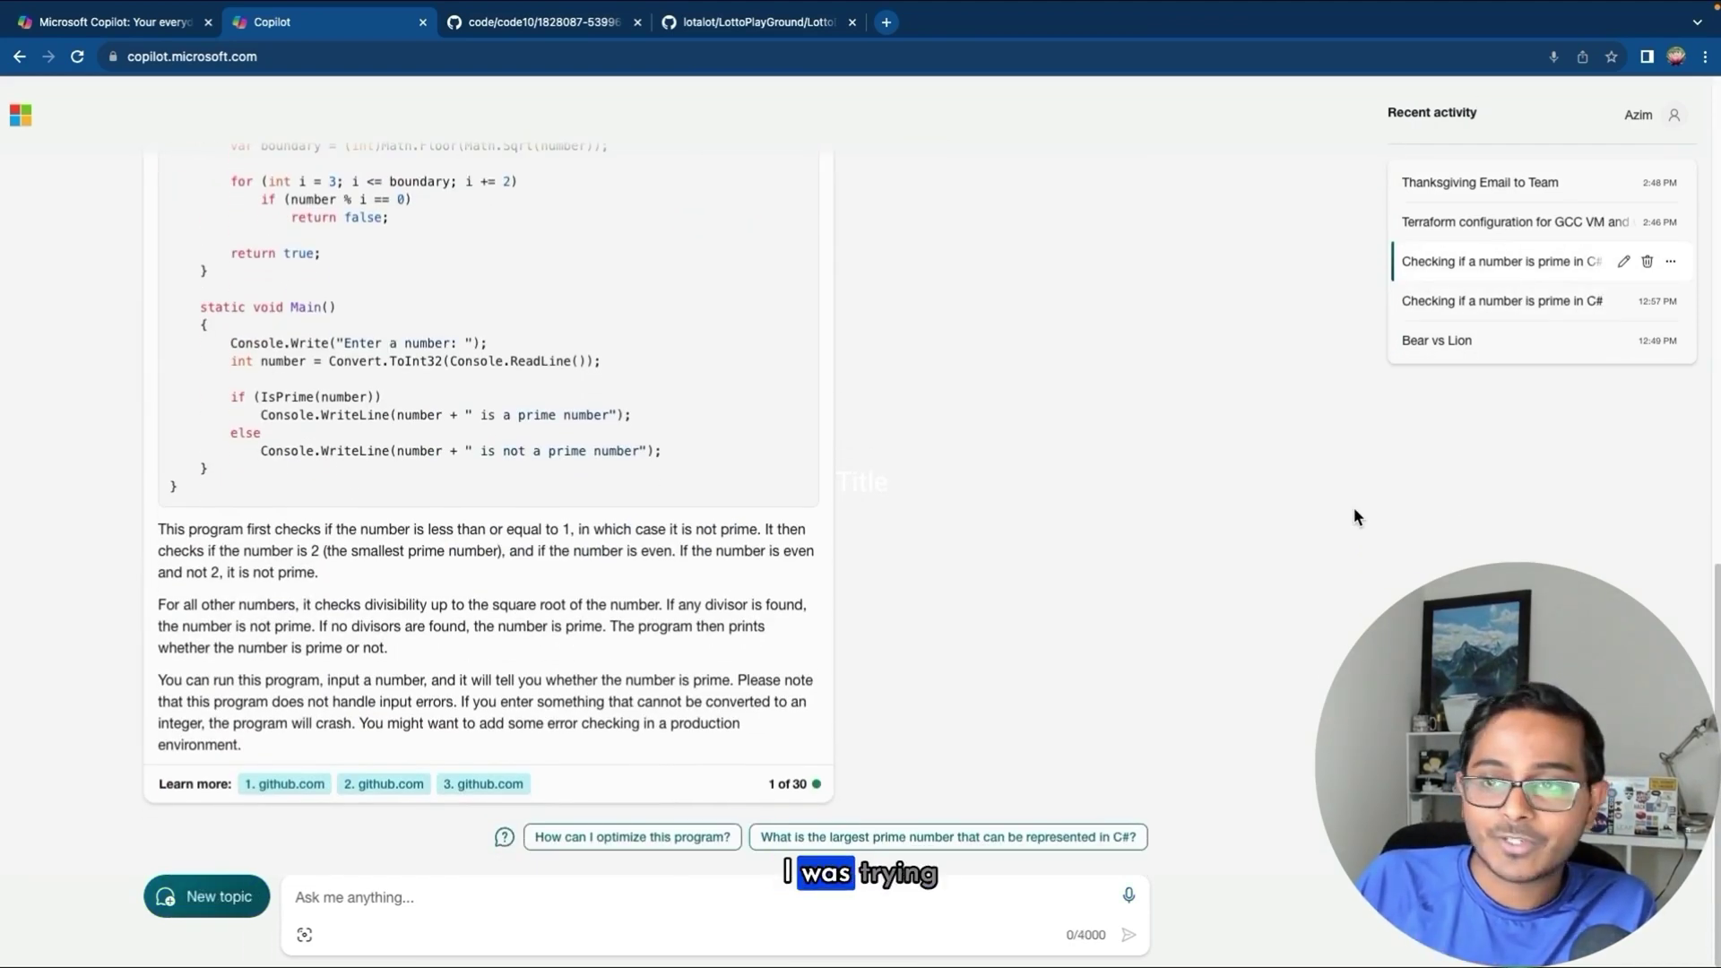
scroll(1024, 606, up, 4)
scroll(1025, 611, up, 1)
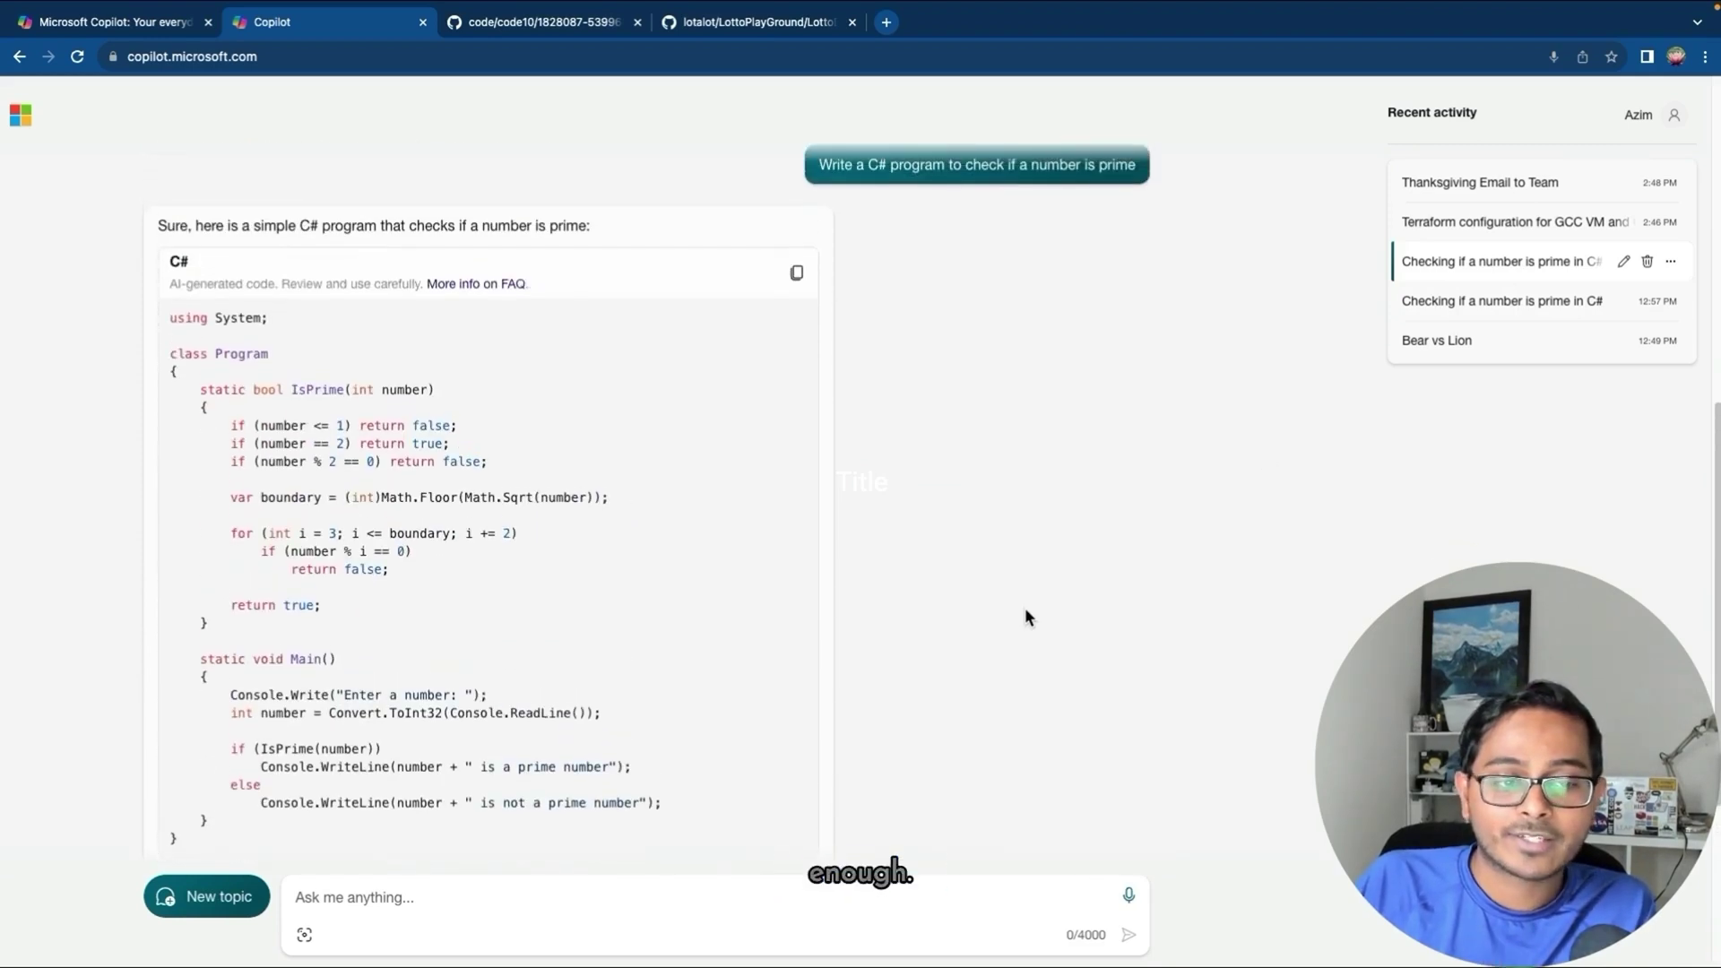
click(1479, 224)
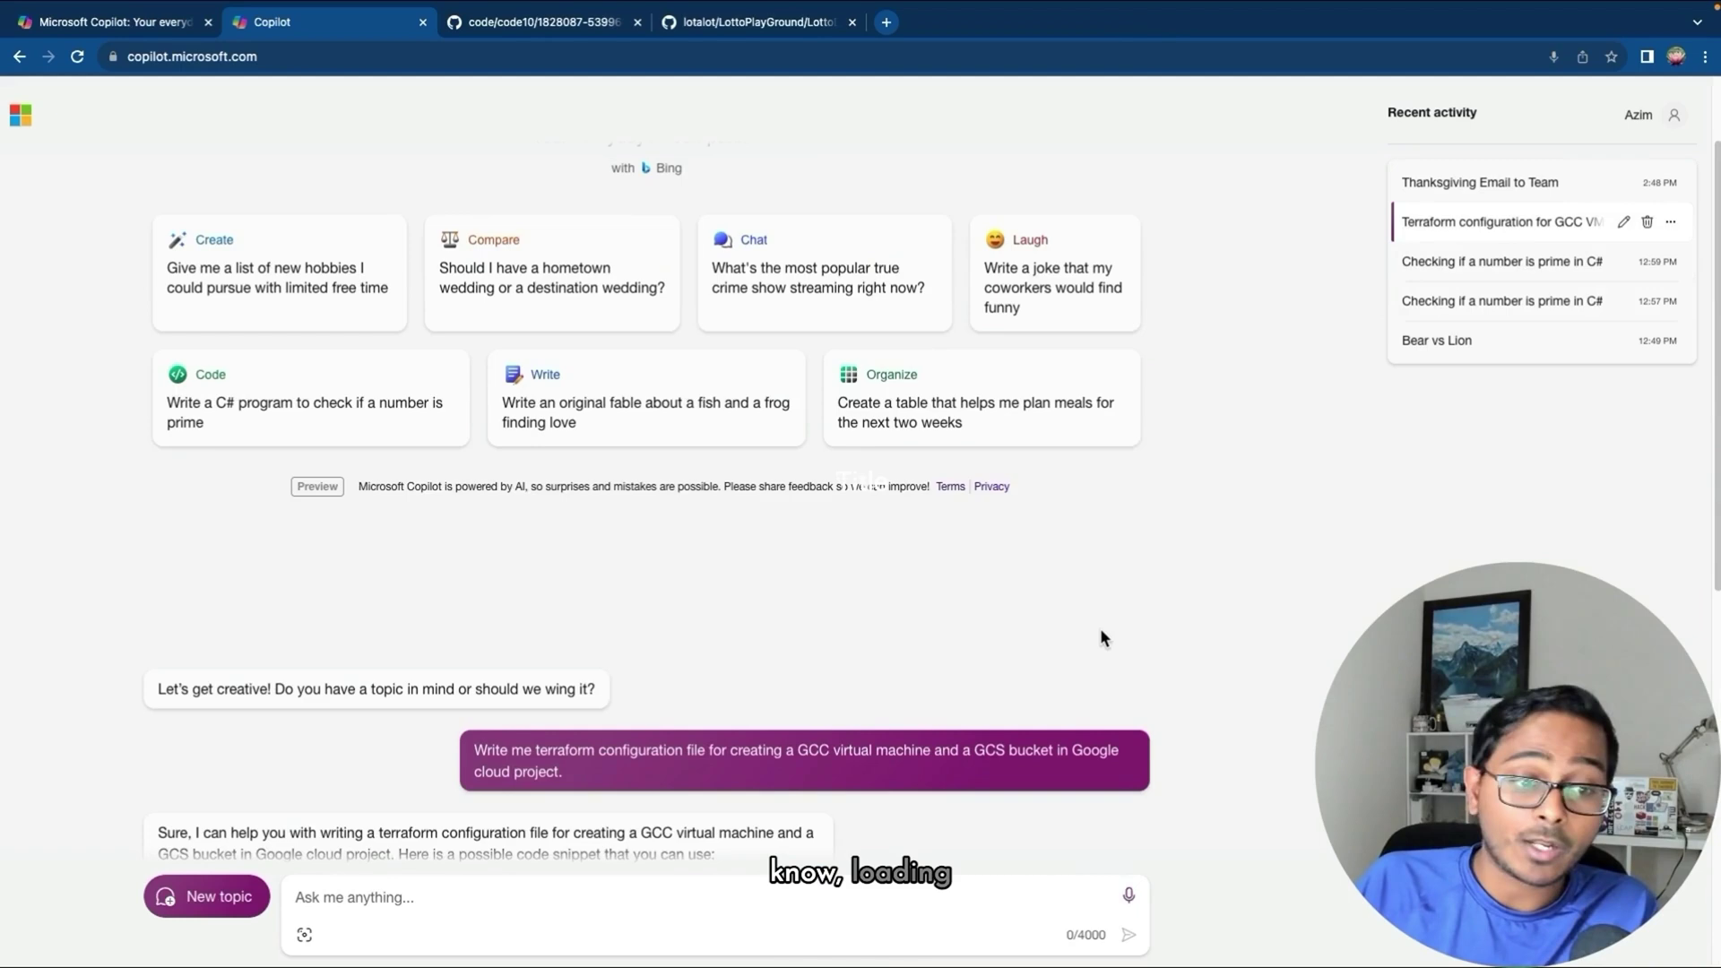
click(1492, 303)
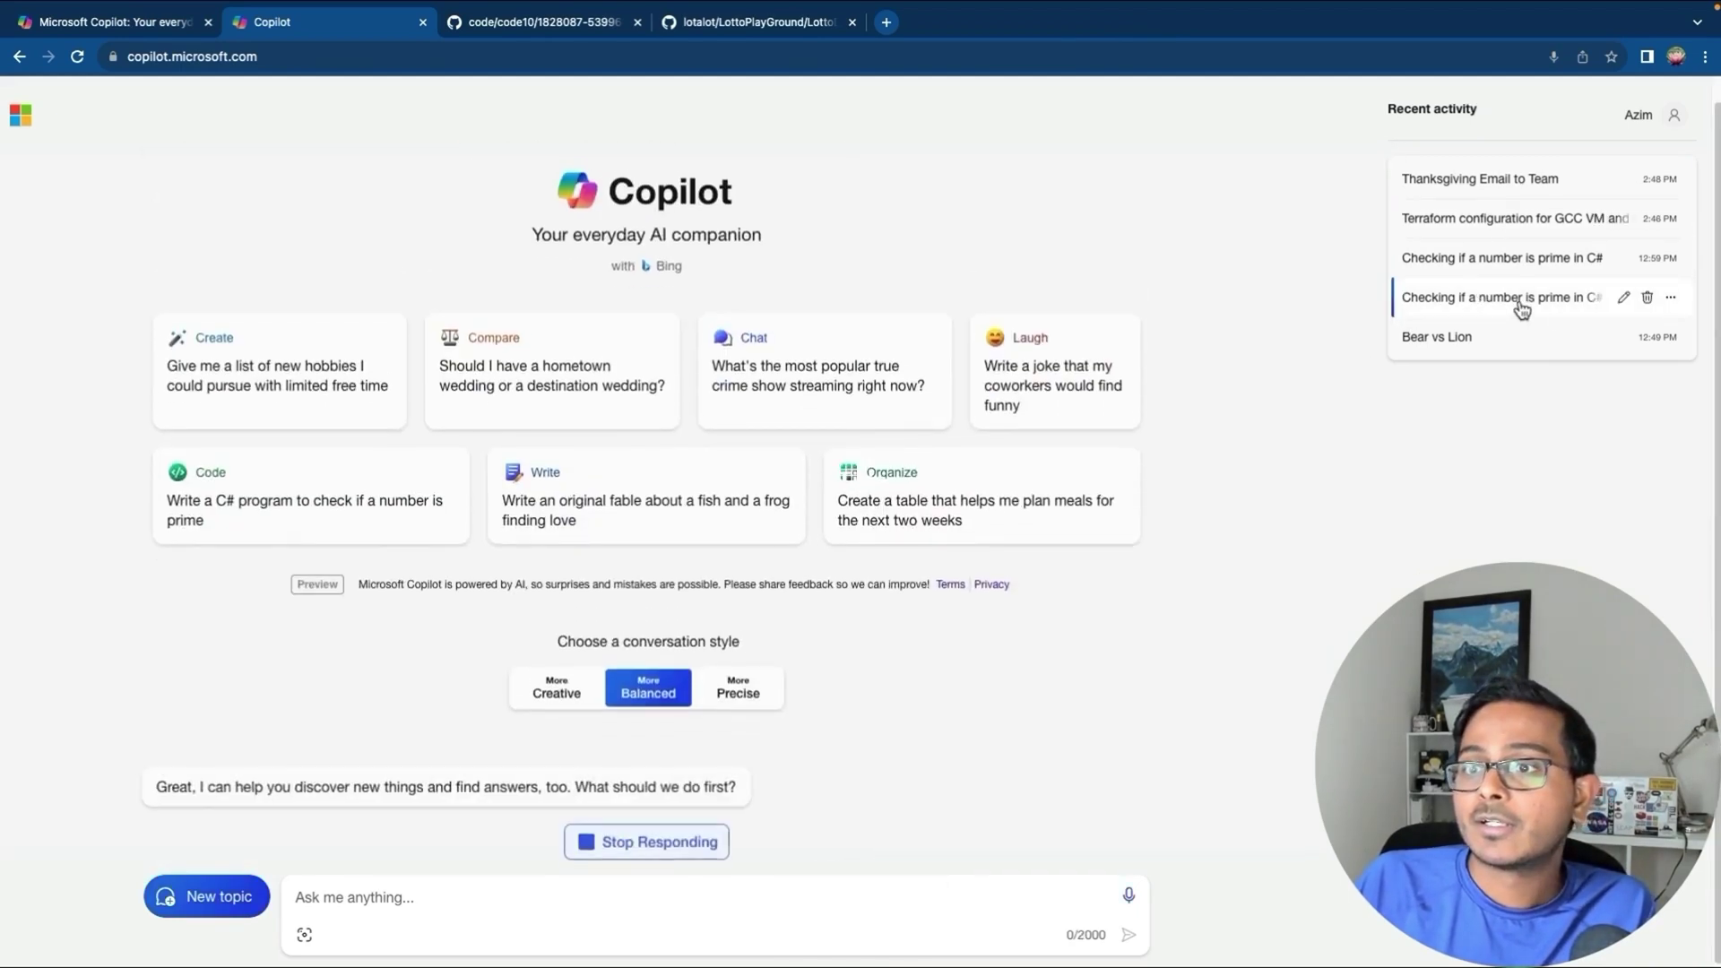
- Begin renaming the C# prime-check chat's title from its options menu
click(1670, 303)
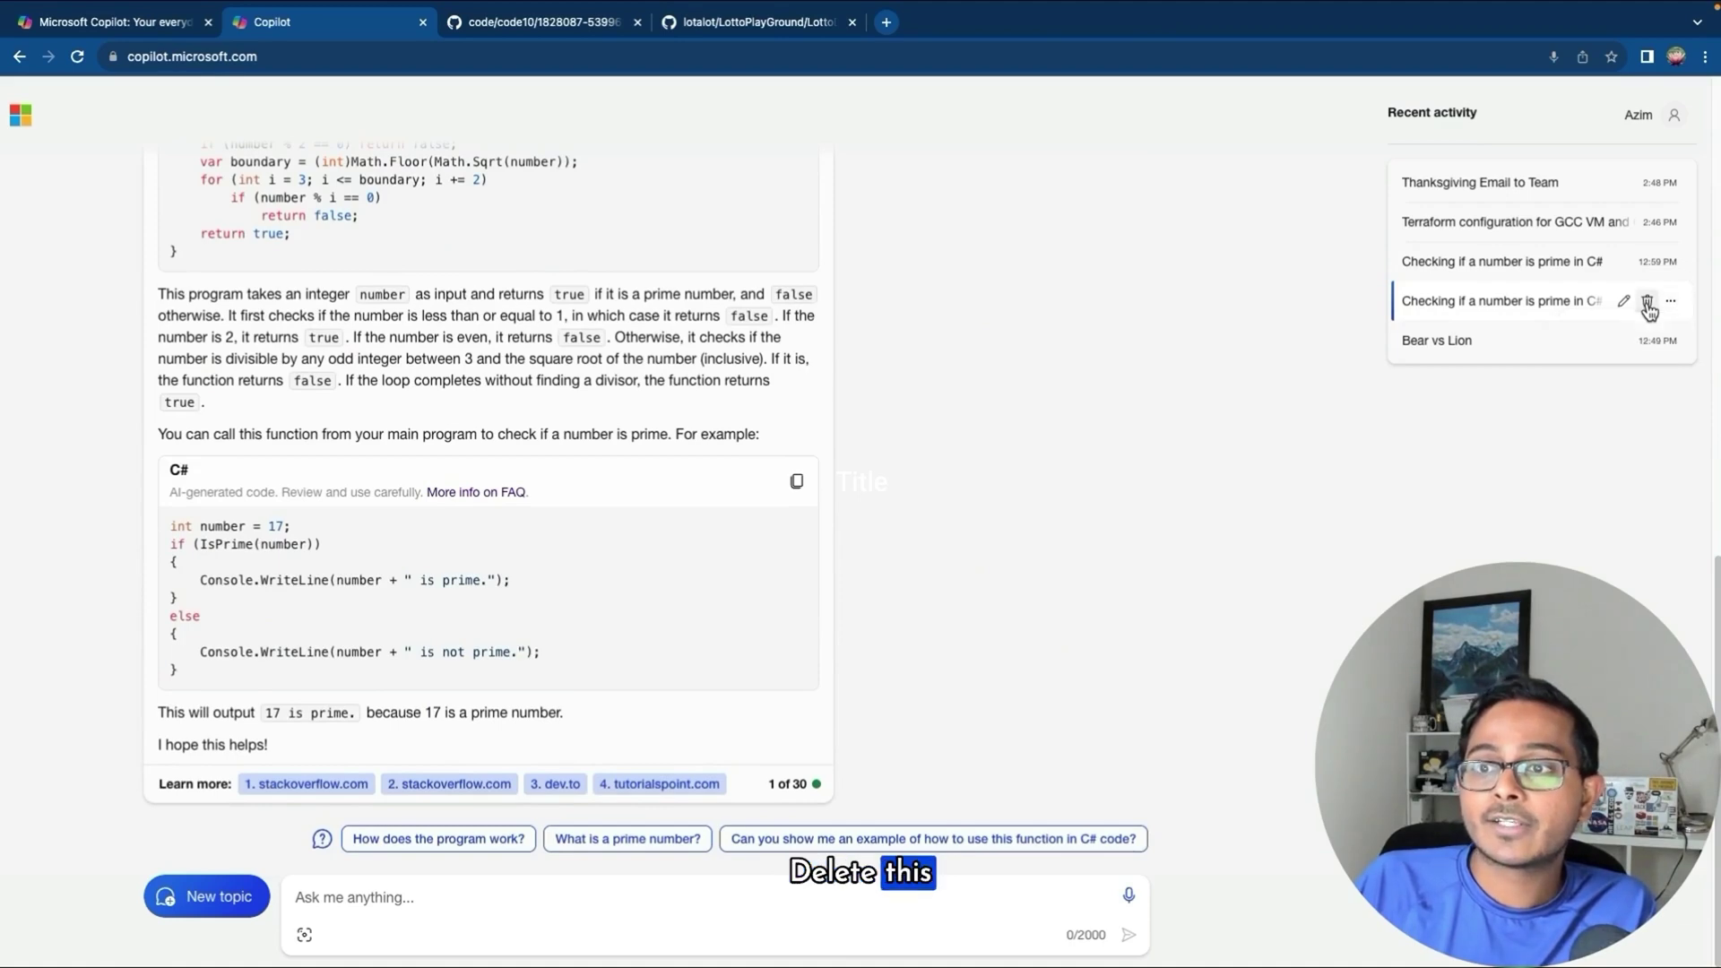
click(1624, 303)
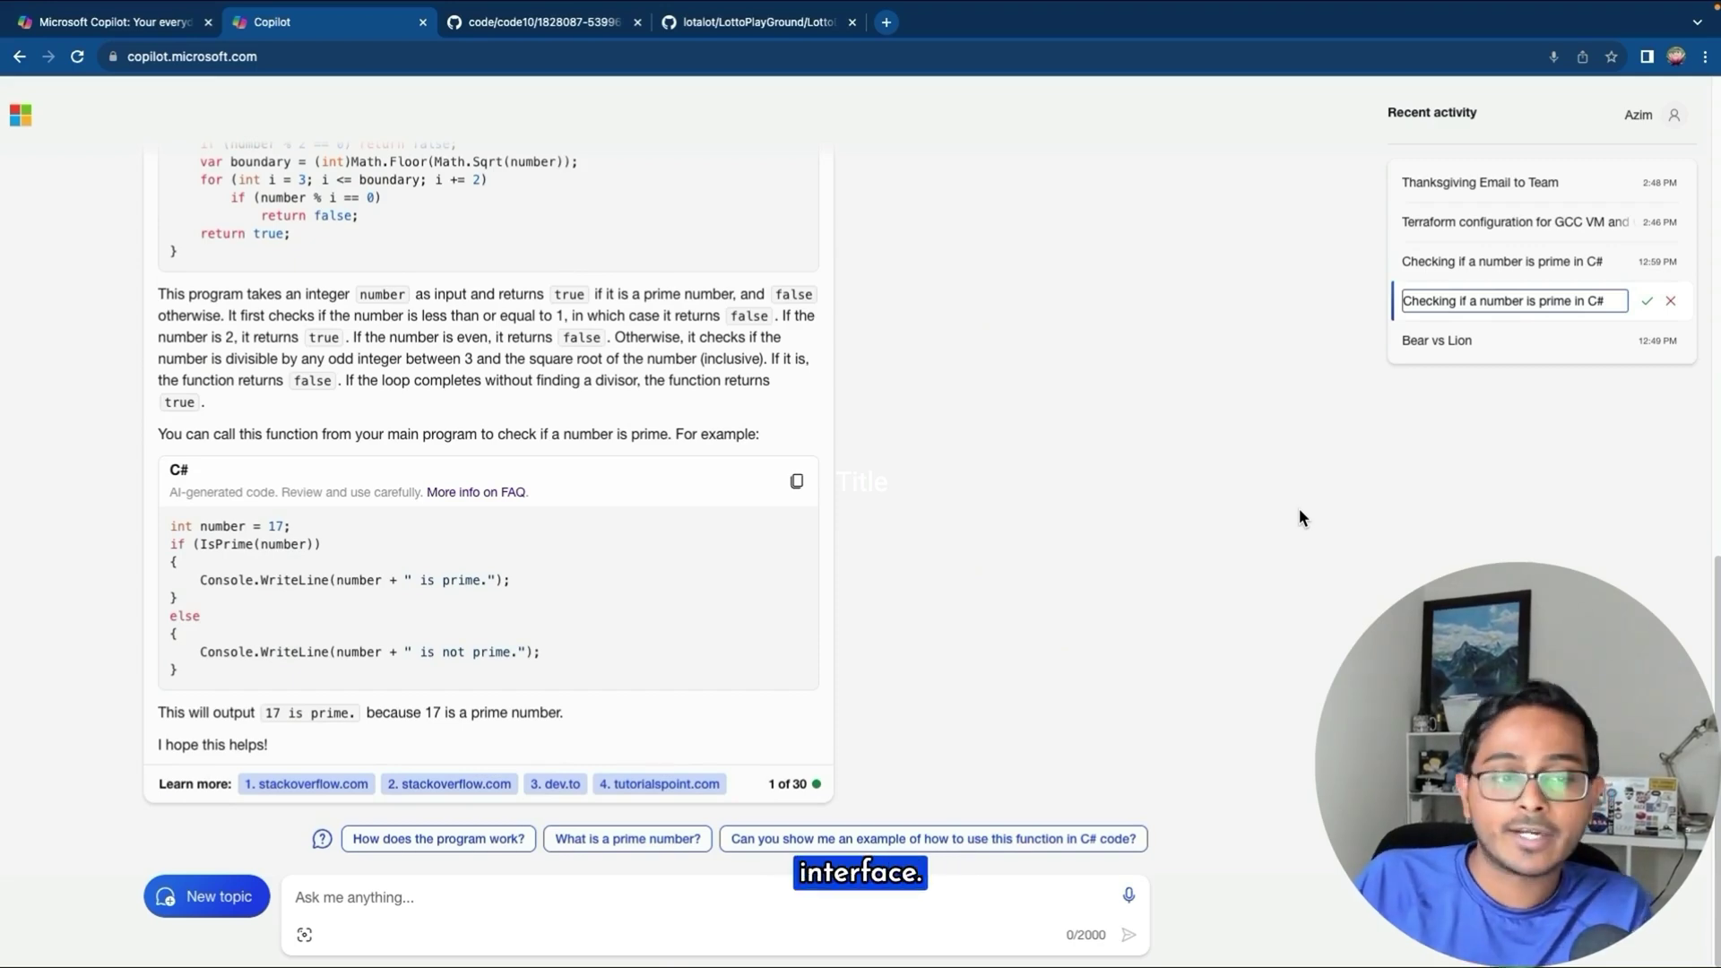
scroll(1185, 416, up, 15)
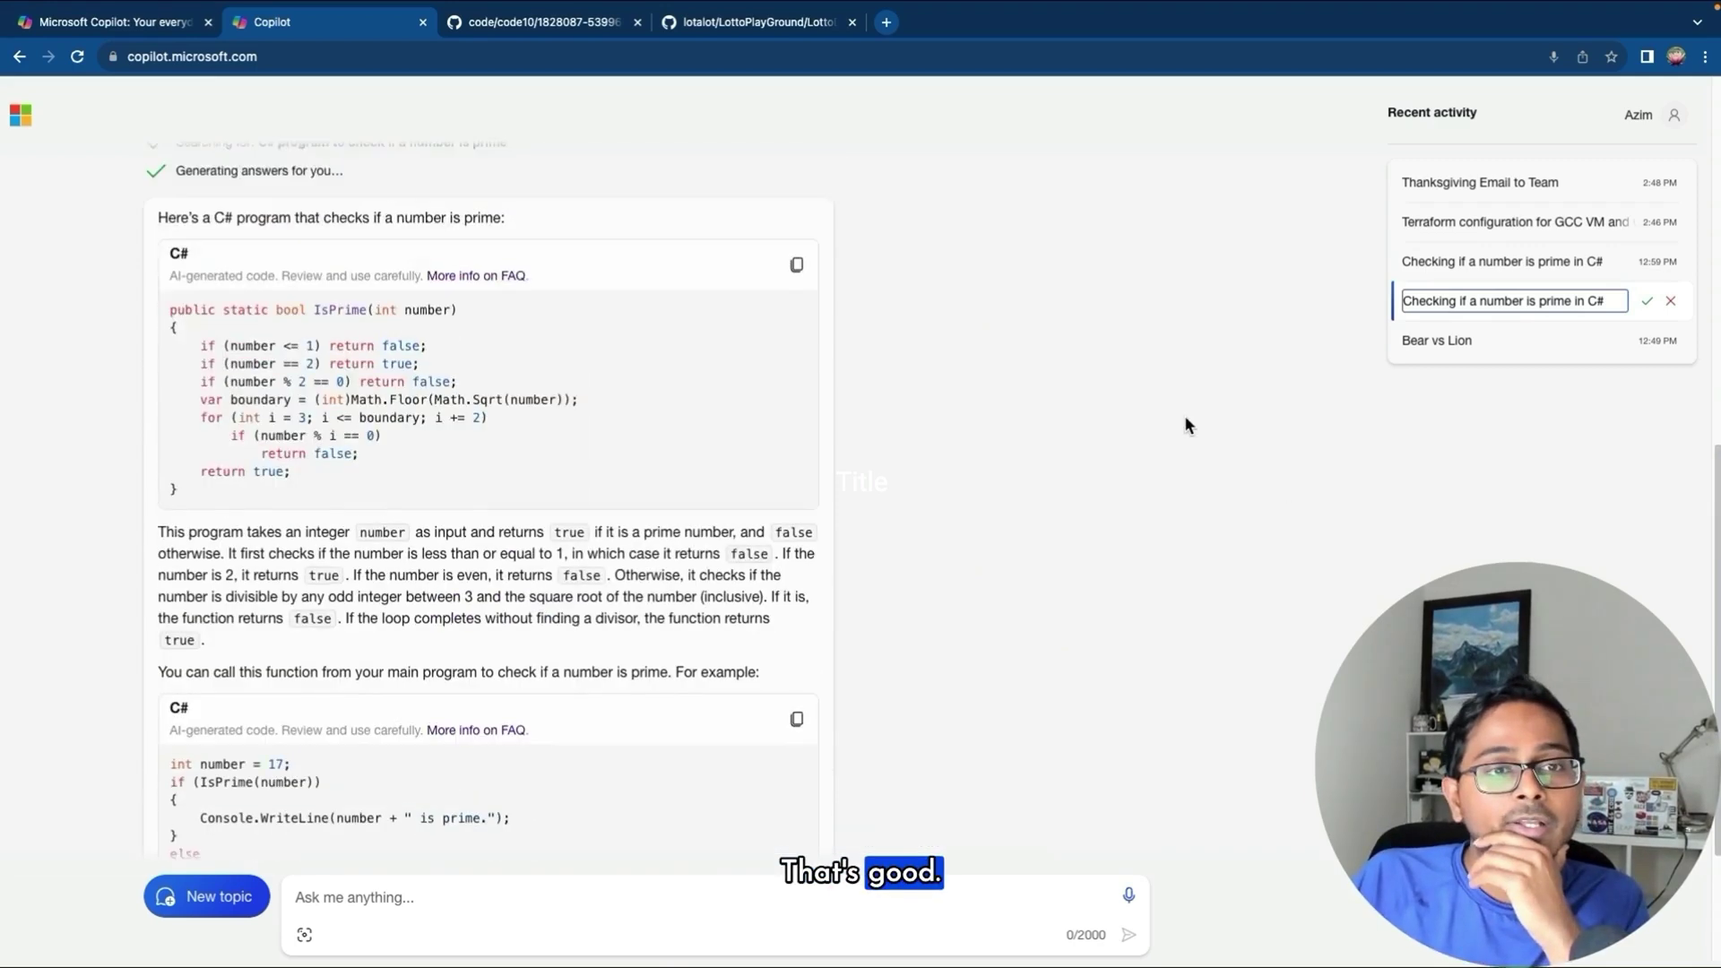